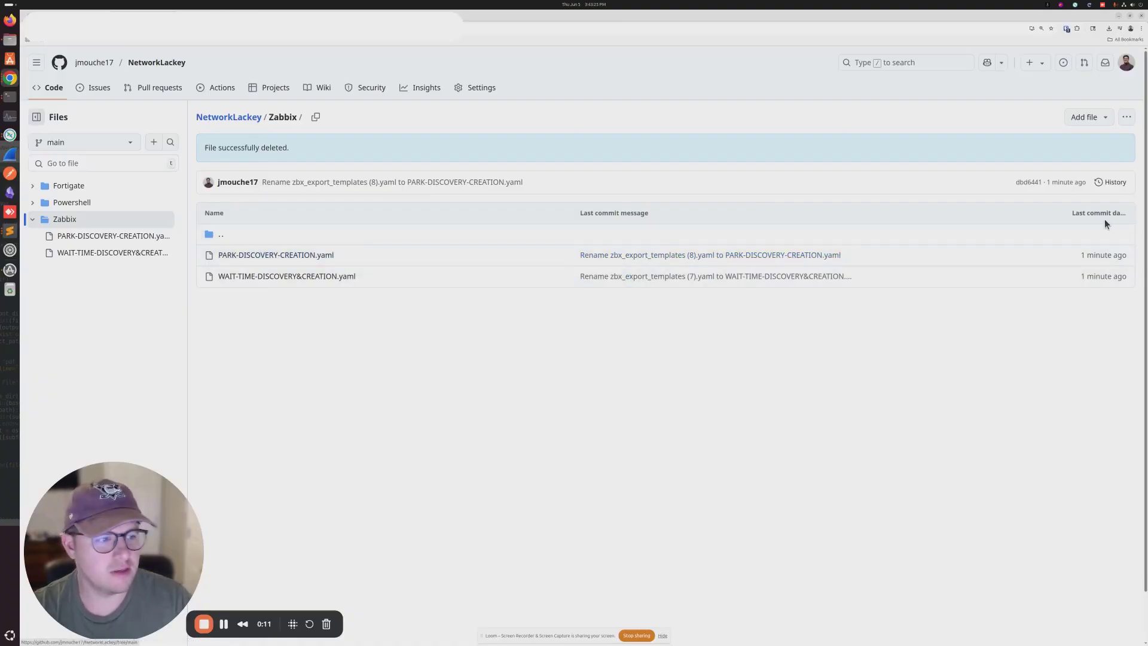
Download the raw files PARK-DISCOVERY-CREATION.yaml and WAIT-TIME-DISCOVERY&CREATION.yaml from the repository's Zabbix folder
left_click(324, 255)
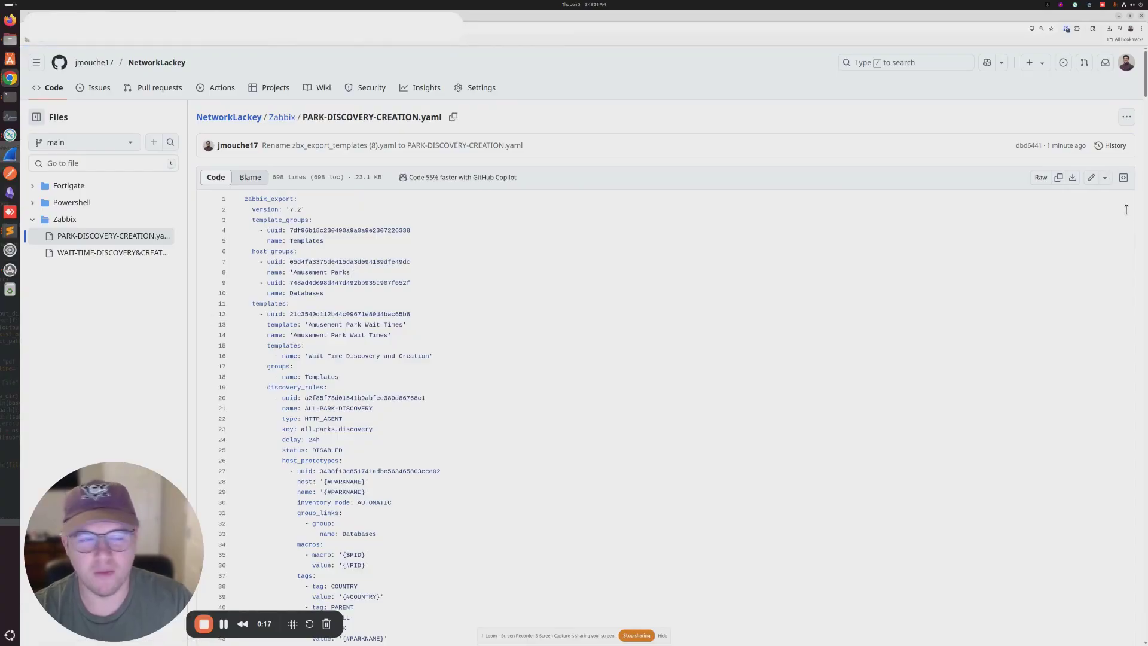
left_click(1072, 177)
left_click(109, 253)
left_click(1072, 177)
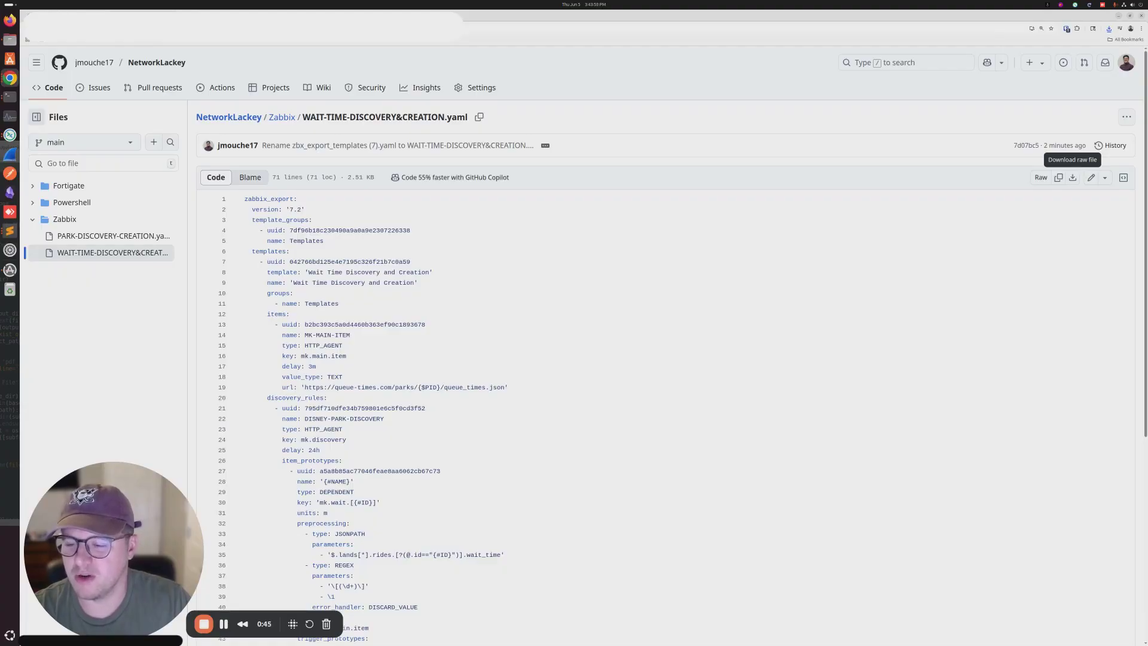
Switch to Zabbix and check the host groups list for the Amusement Parks group
key("ctrl+Tab")
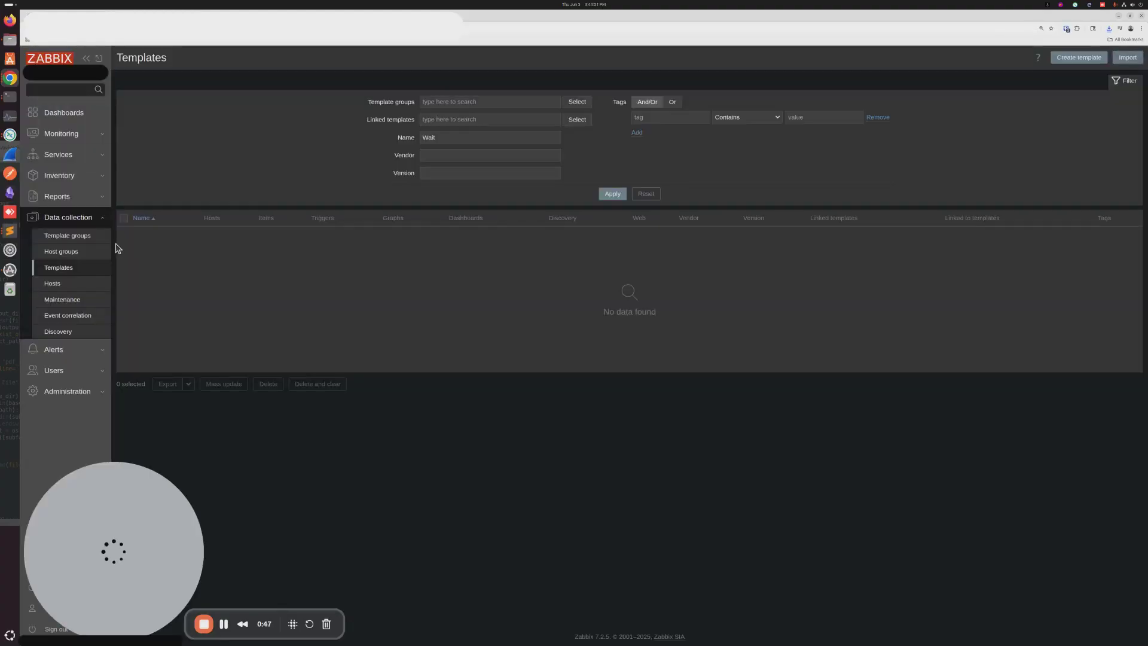
left_click(76, 254)
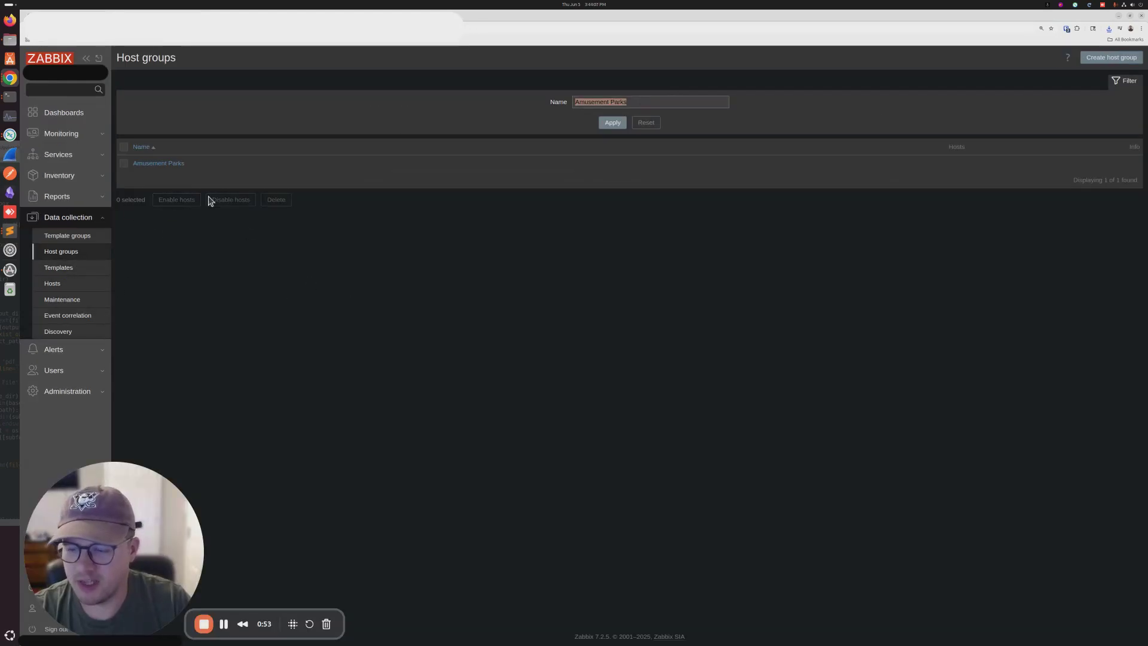
left_click_drag(195, 164, 133, 170)
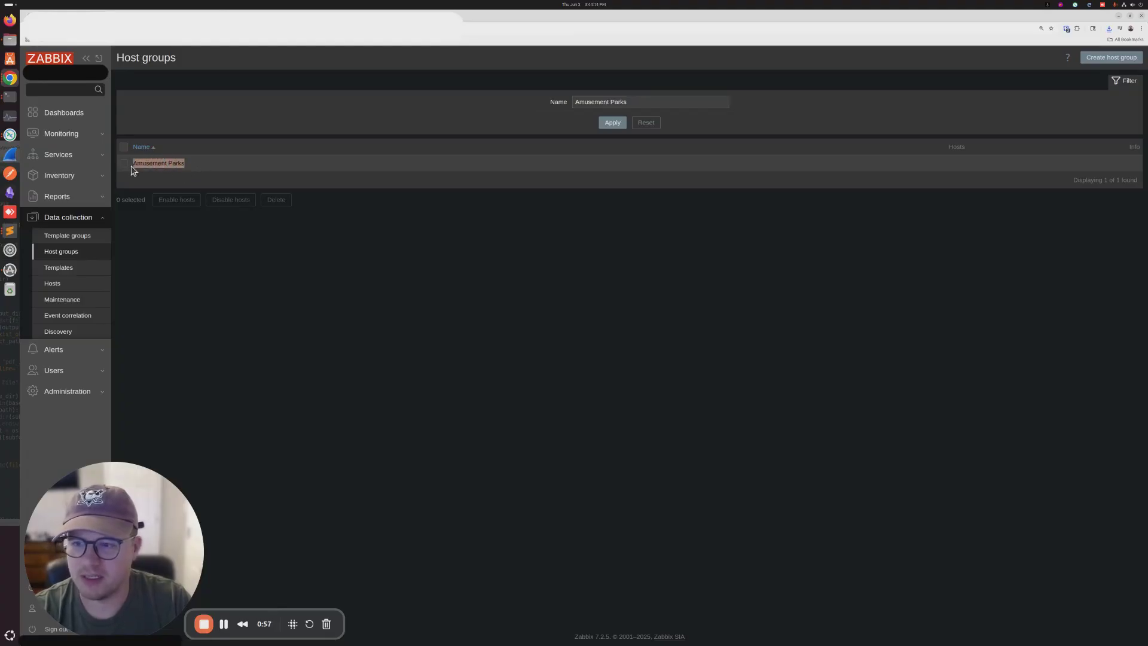
left_click(296, 274)
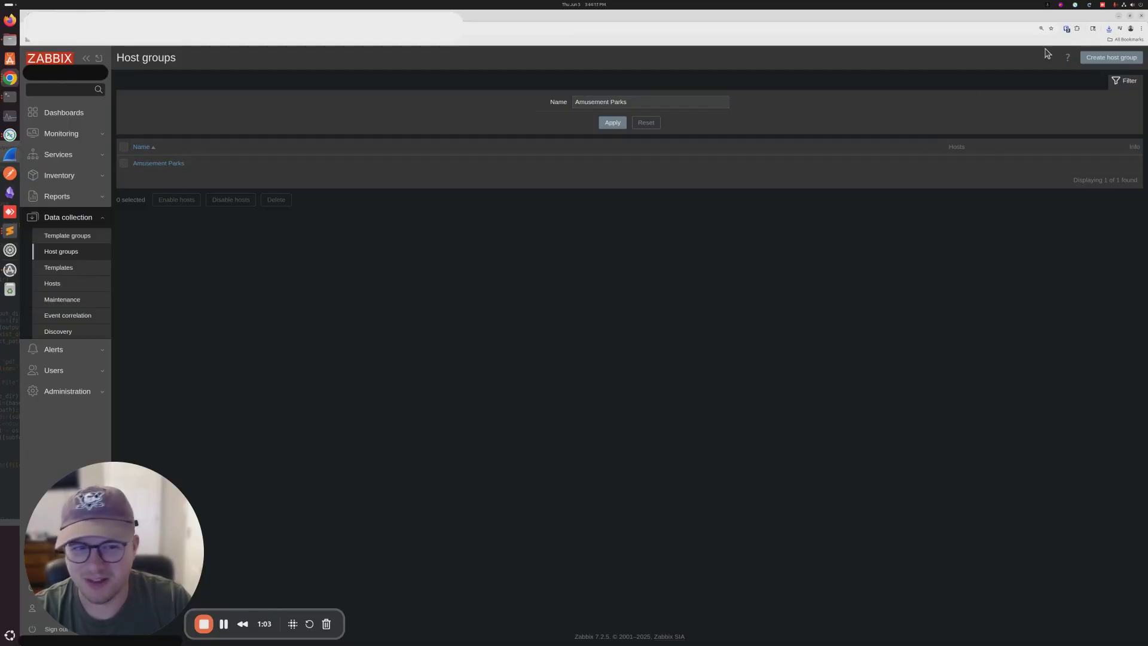
left_click(1099, 58)
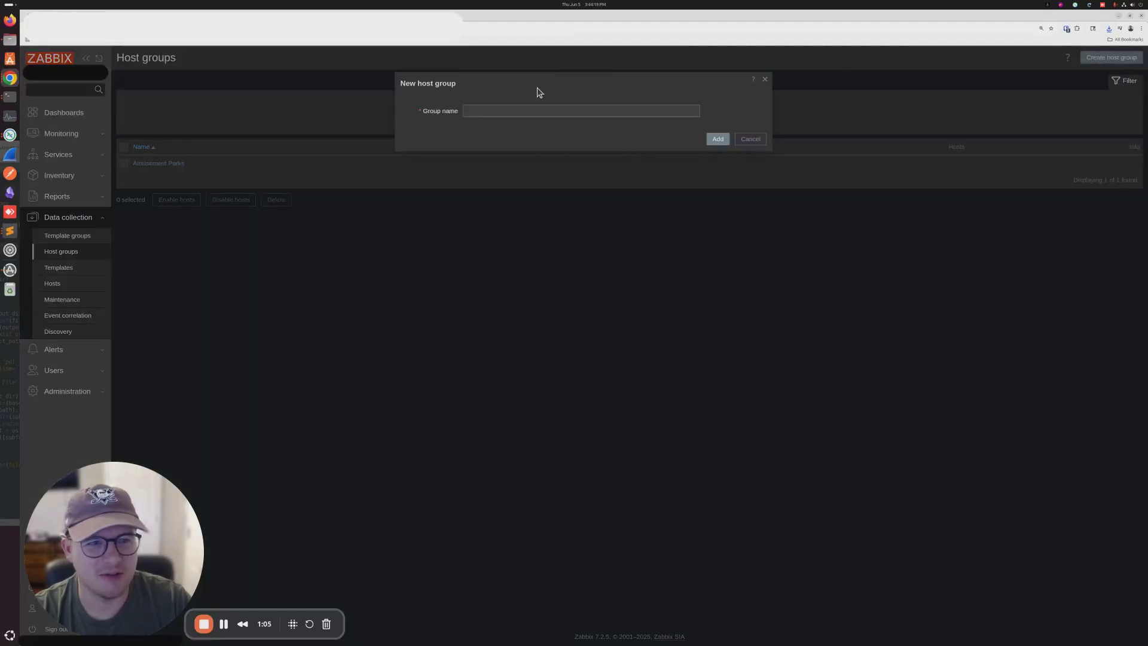
type("Amusement Parks")
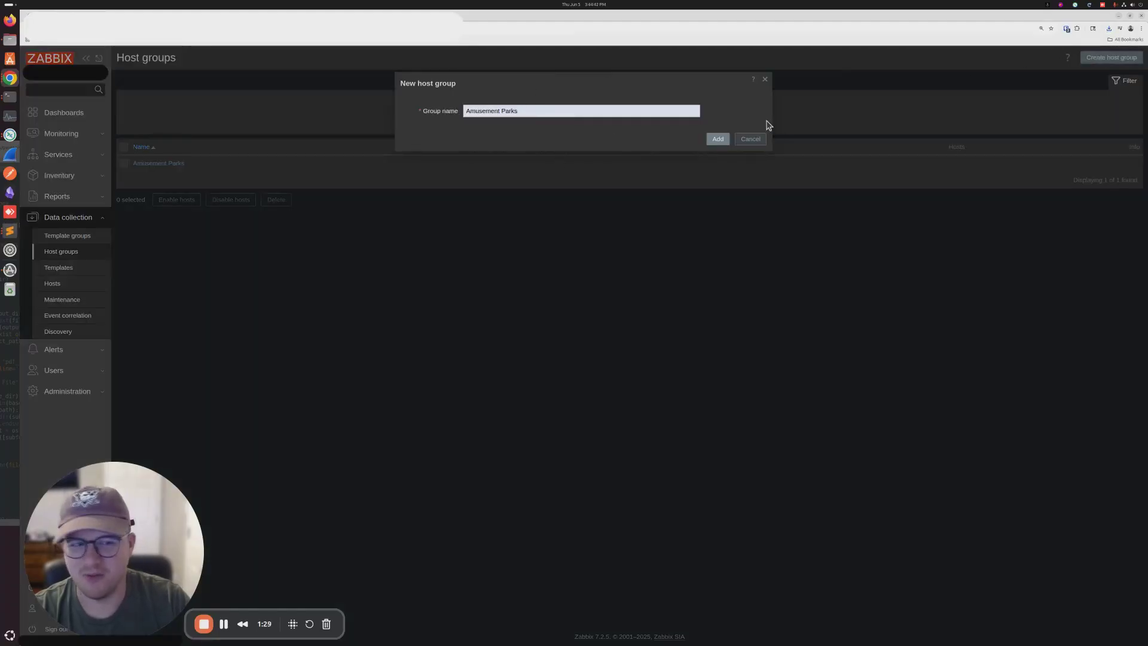
left_click(739, 142)
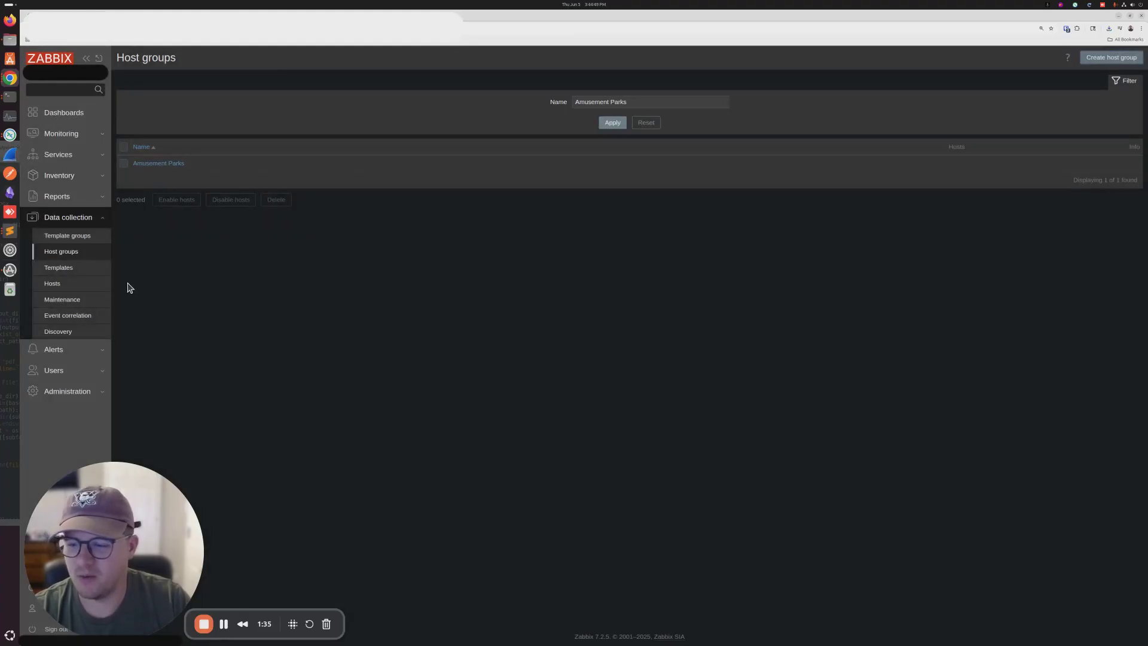
Open the import dialog for templates
left_click(60, 269)
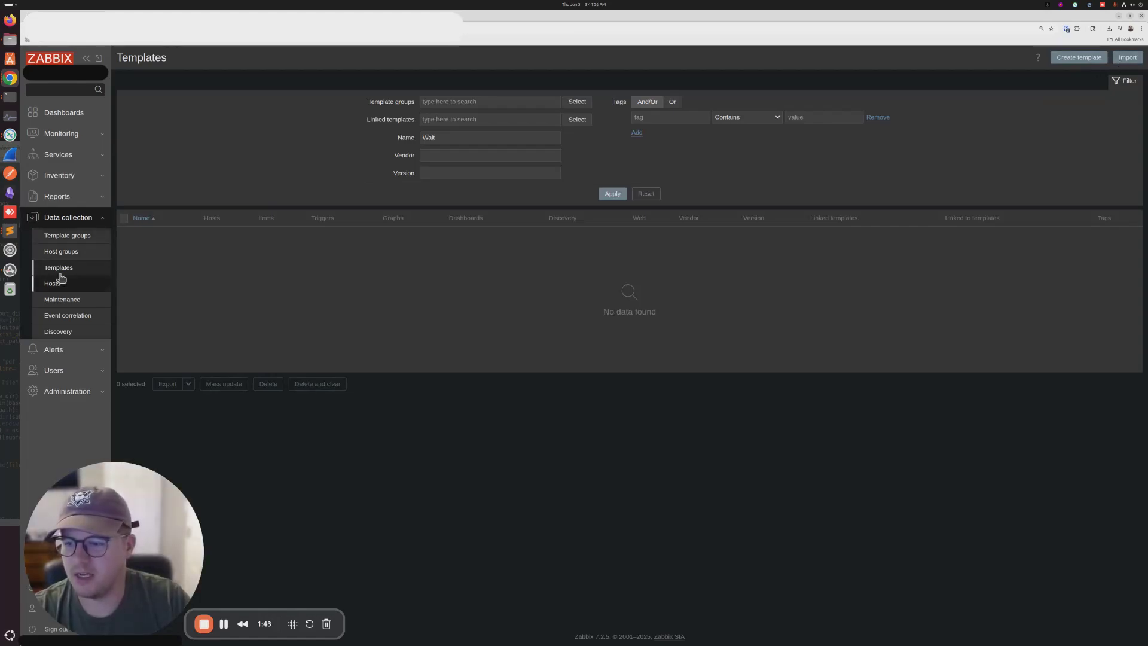
left_click(1127, 58)
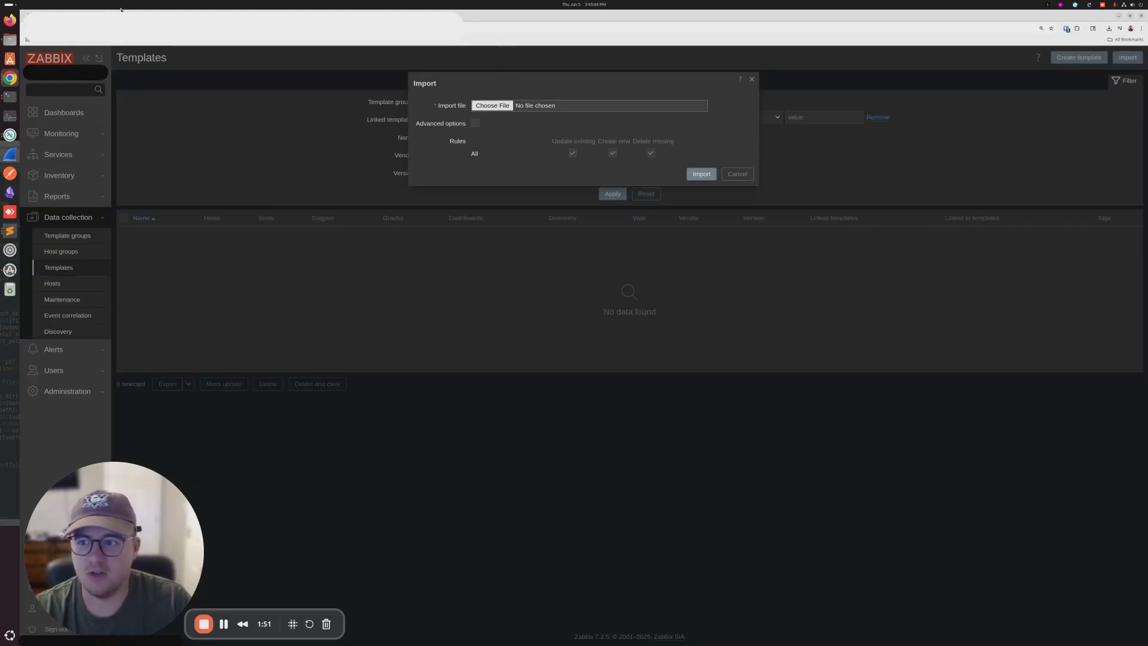
Check the export version in WAIT-TIME-DISCOVERY&CREATION.yaml on GitHub, and return to the Zabbix import dialog
mouse_move(123, 16)
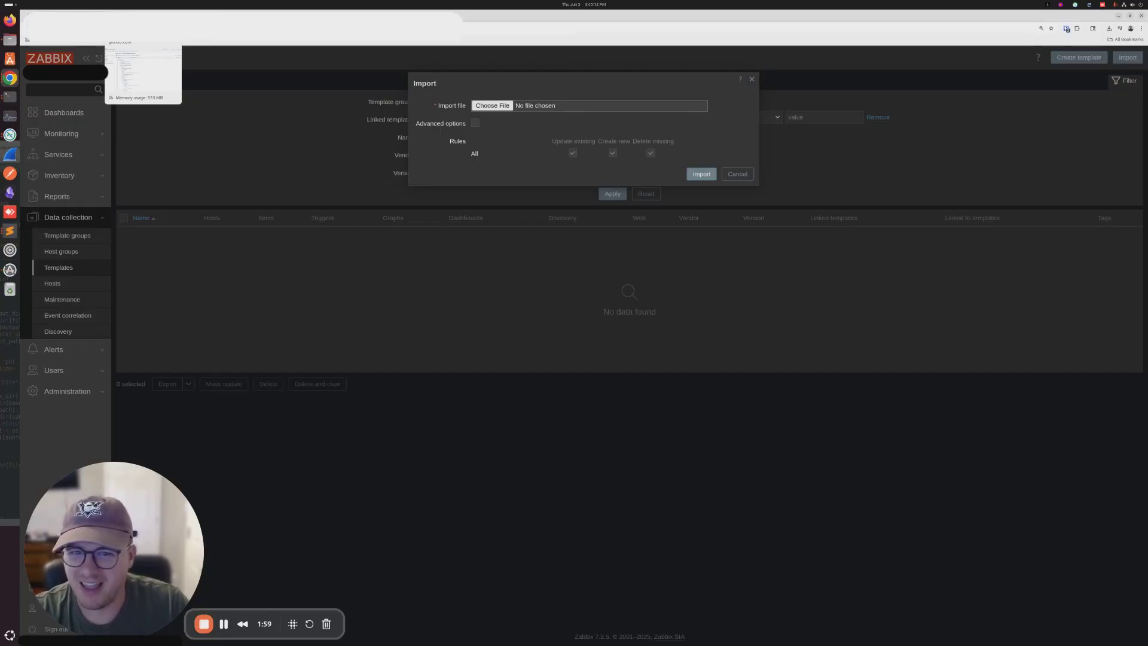
left_click(144, 17)
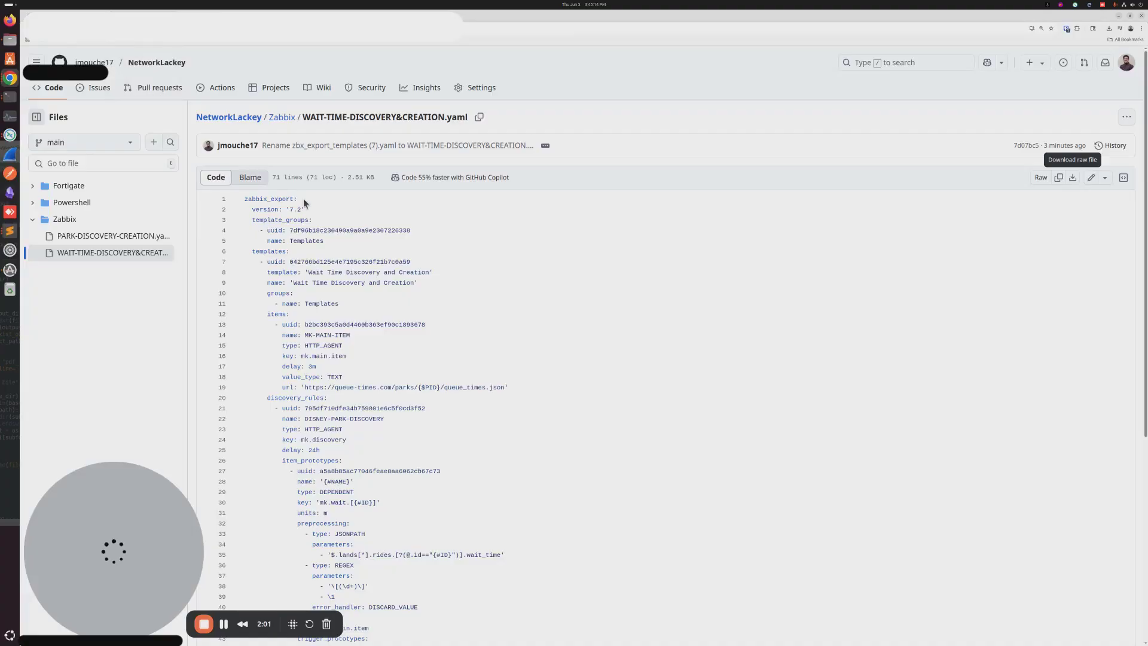
double_click(289, 209)
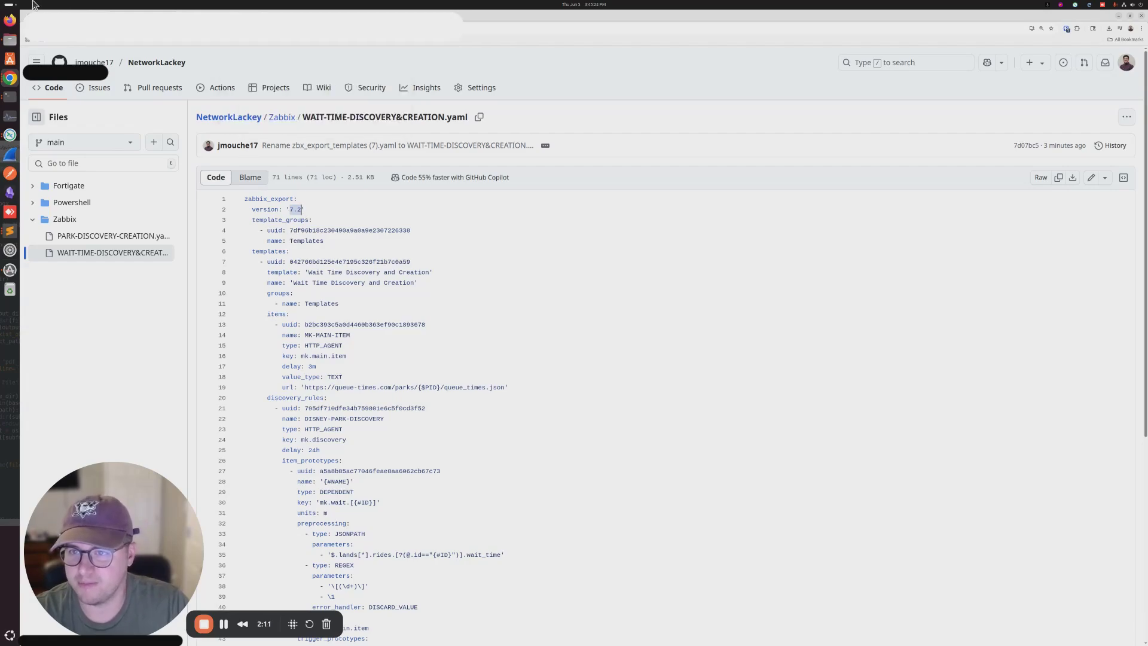
key("ctrl+Tab")
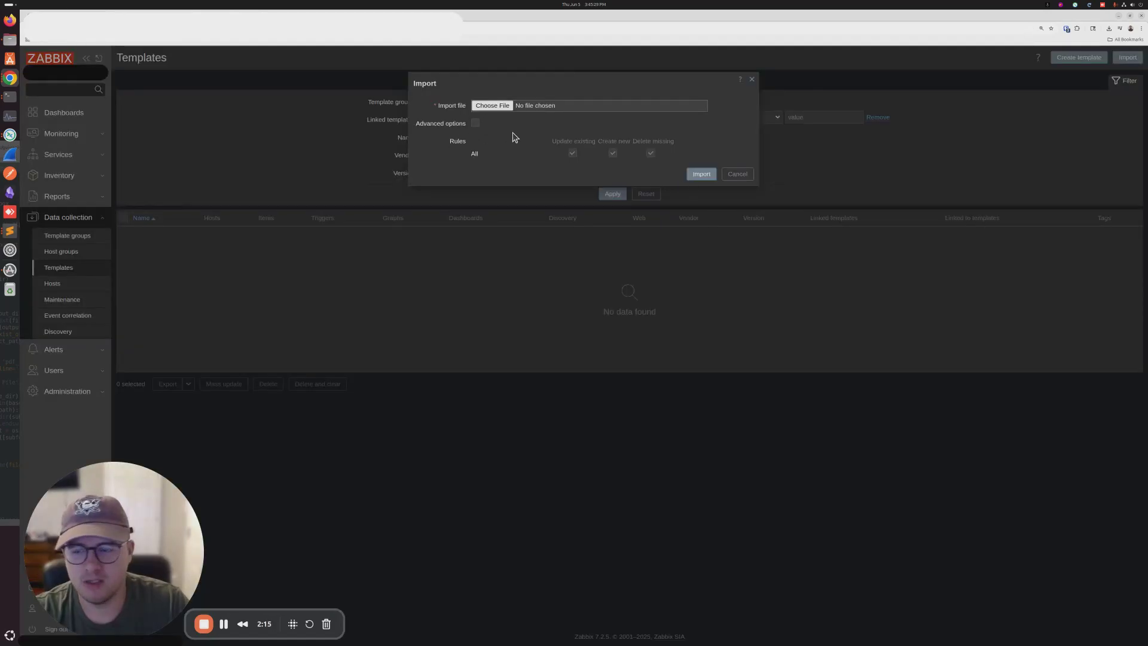
Import the downloaded WAIT-TIME-DISCOVERY&CREATION.yaml template file and accept the previewed additions
left_click(500, 111)
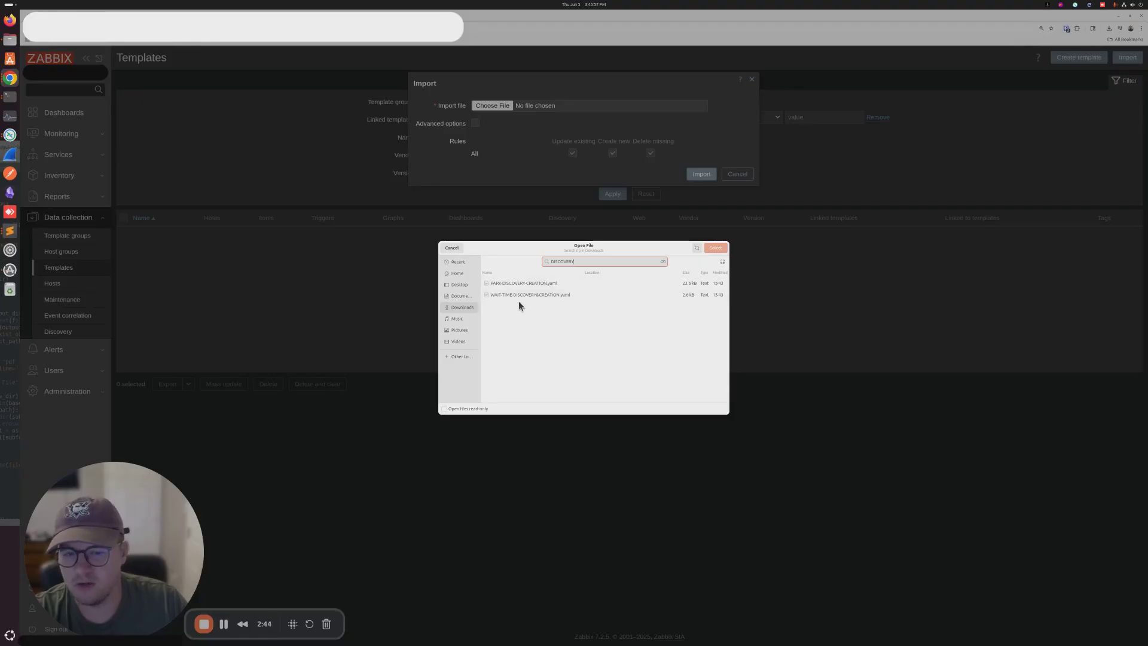
left_click(550, 296)
left_click(715, 248)
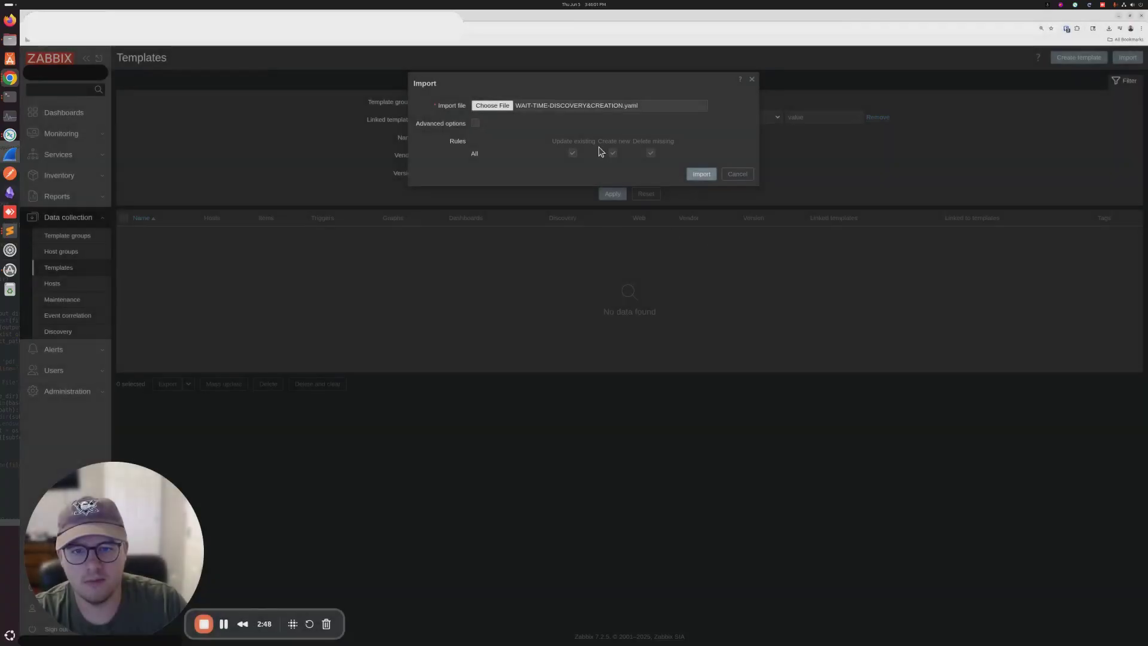
left_click(705, 173)
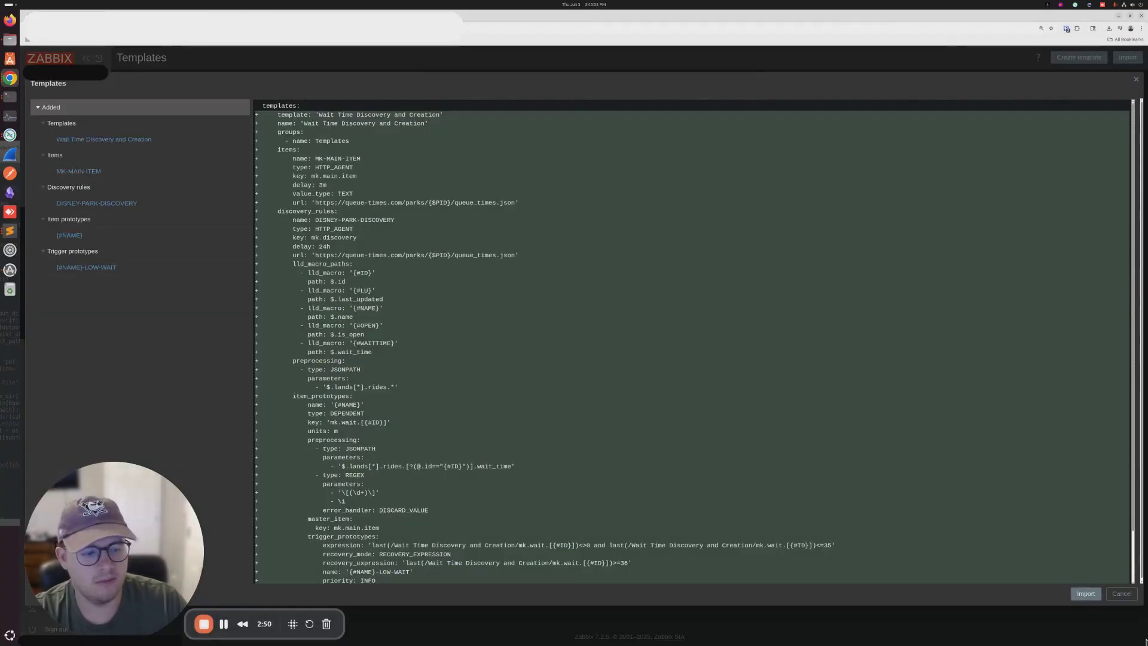
left_click(1087, 594)
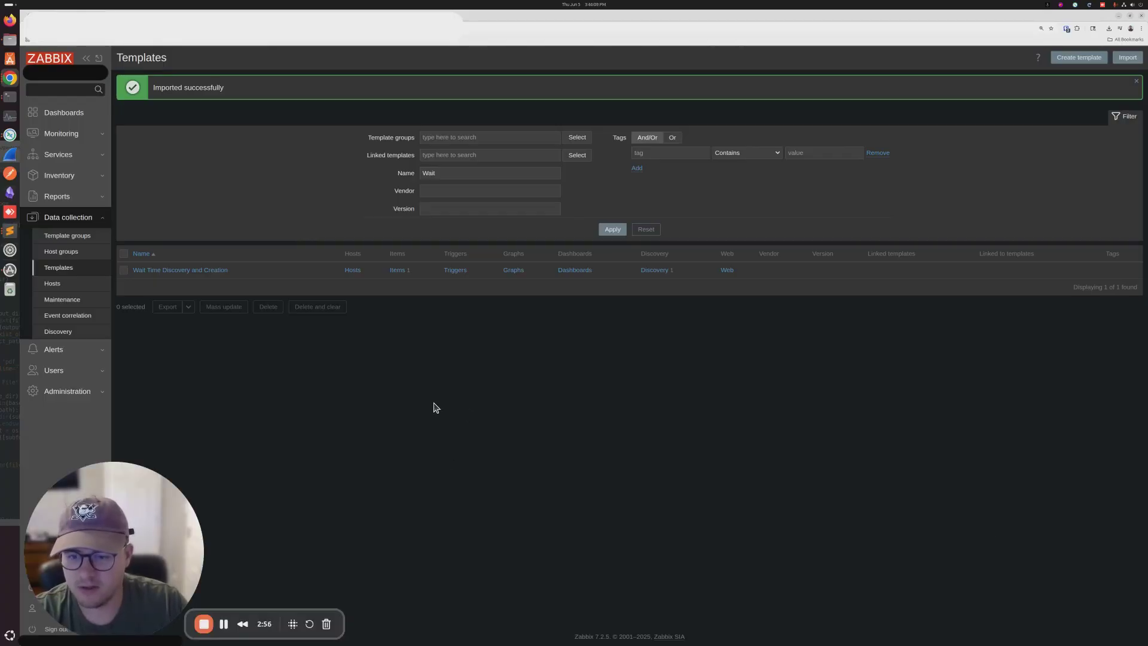
Import the downloaded PARK-DISCOVERY-CREATION.yaml file as a second template and accept its previewed additions
left_click(1130, 58)
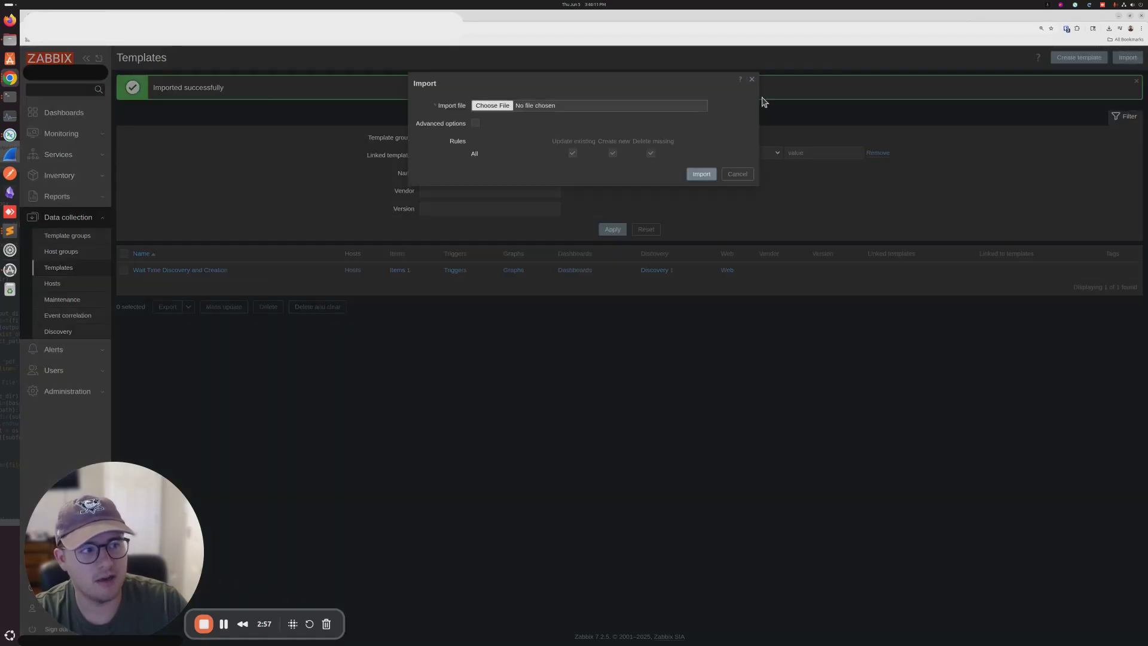
left_click(491, 106)
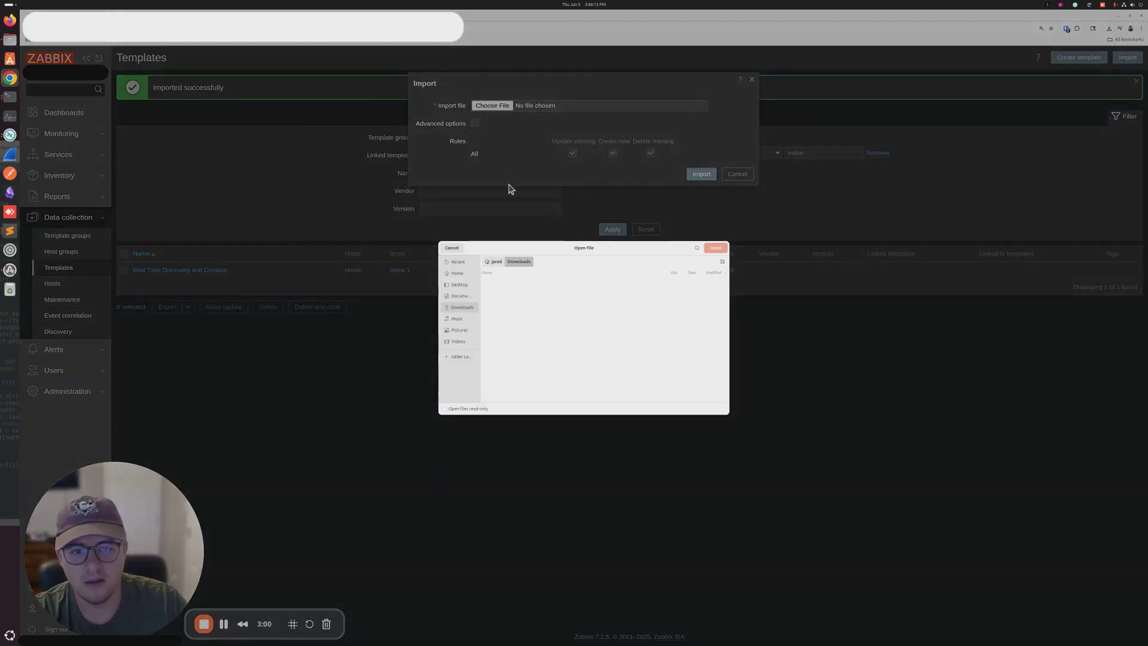
type("DISCO")
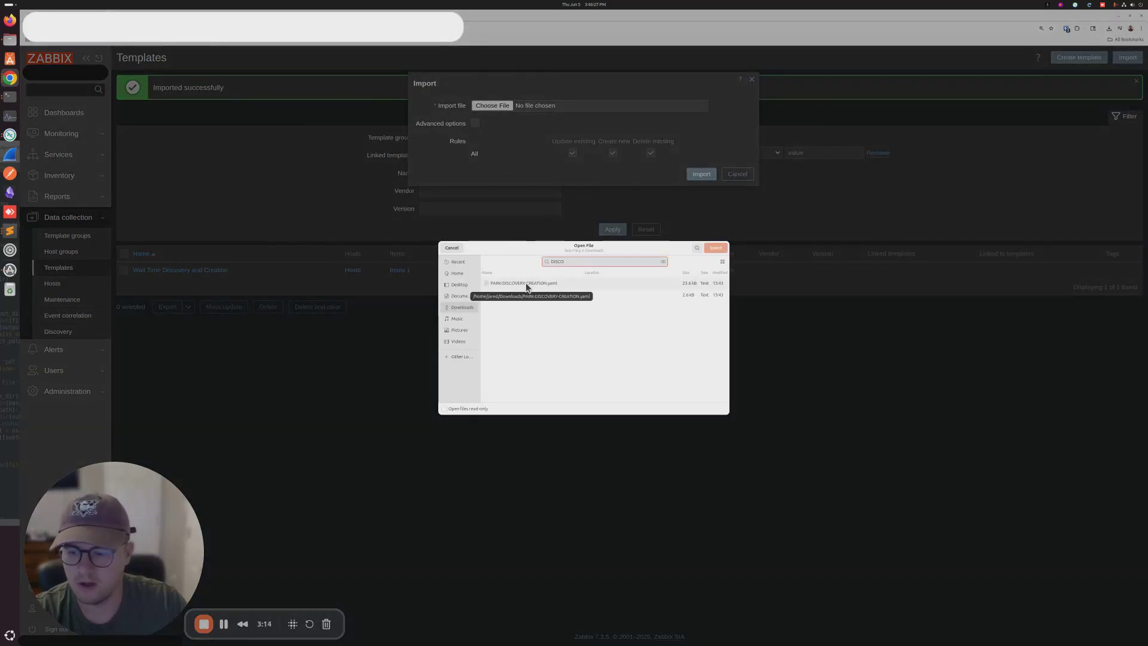
left_click(527, 285)
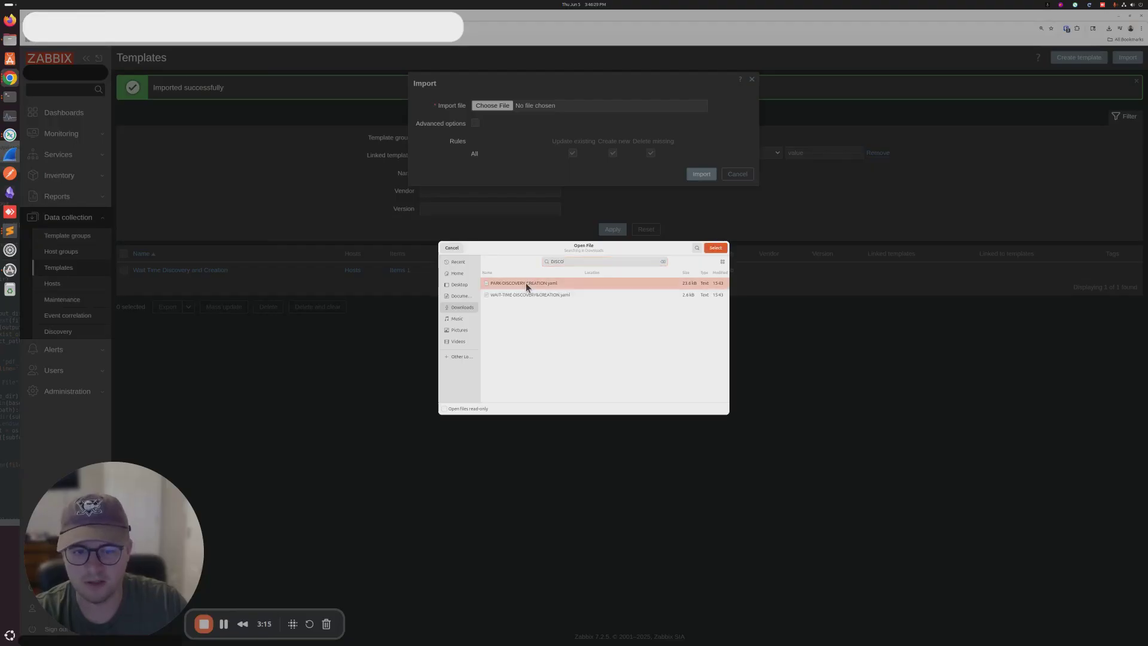
left_click(713, 249)
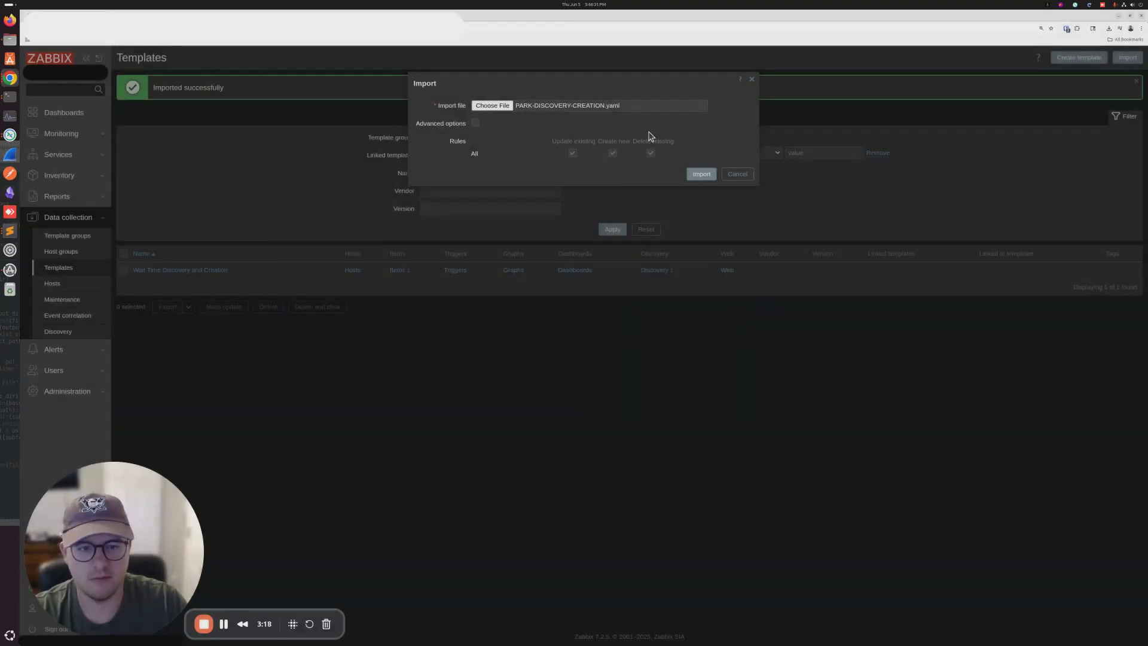
left_click(702, 173)
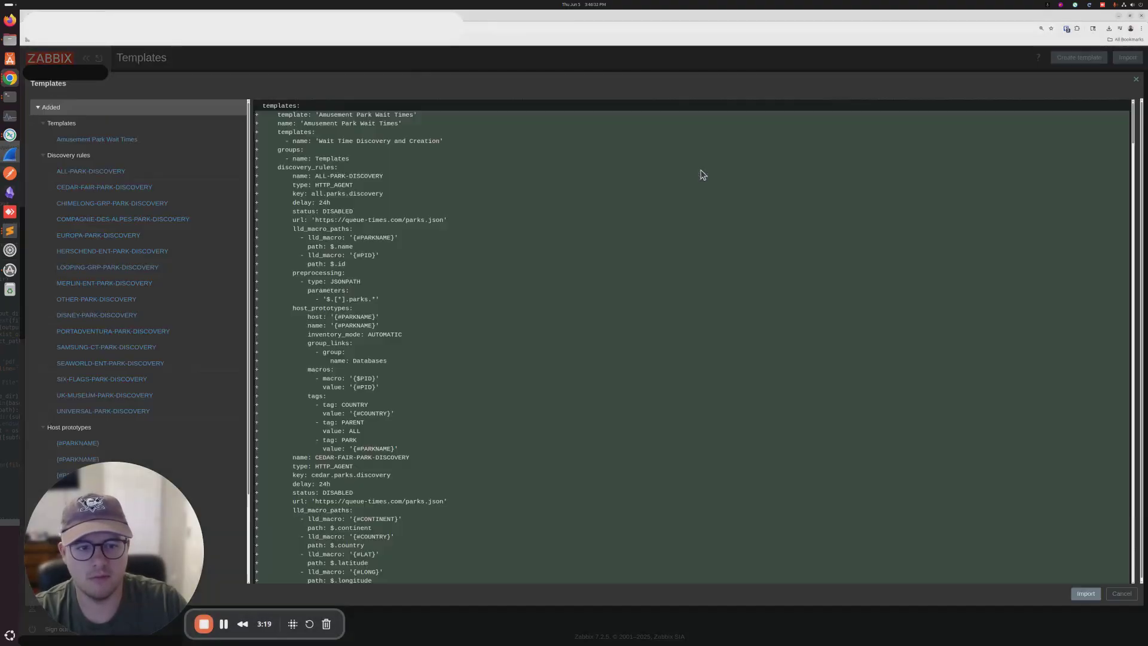
left_click(1076, 600)
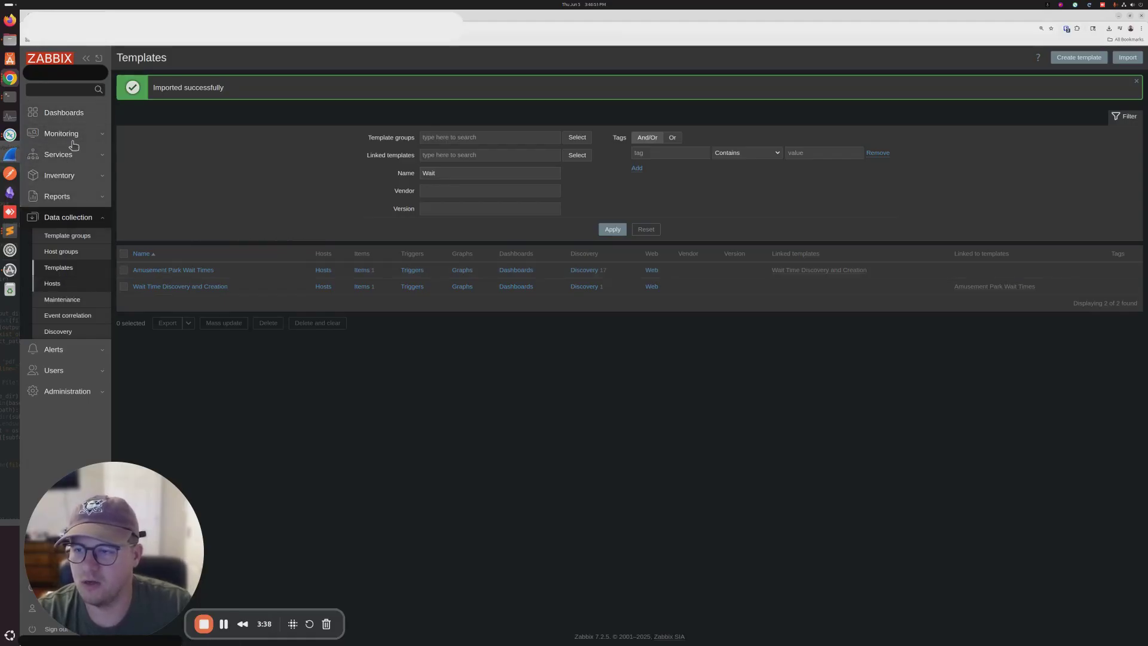
Start a new host in the data collection hosts list and name it PARK-WAIT-TIMES
left_click(70, 283)
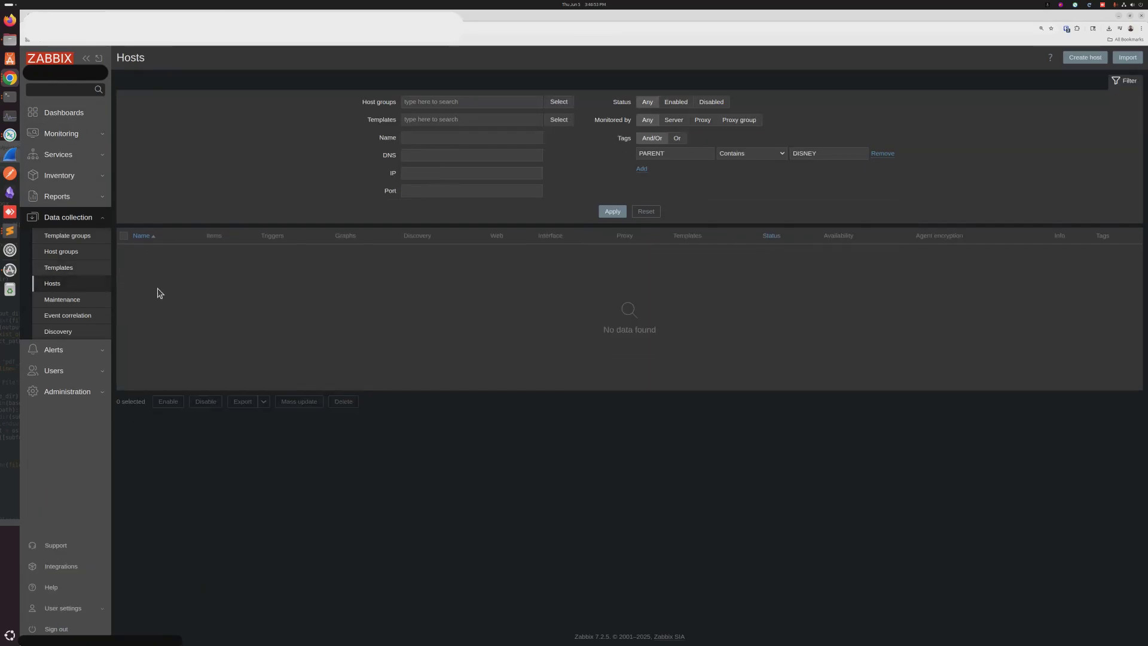
left_click(1083, 58)
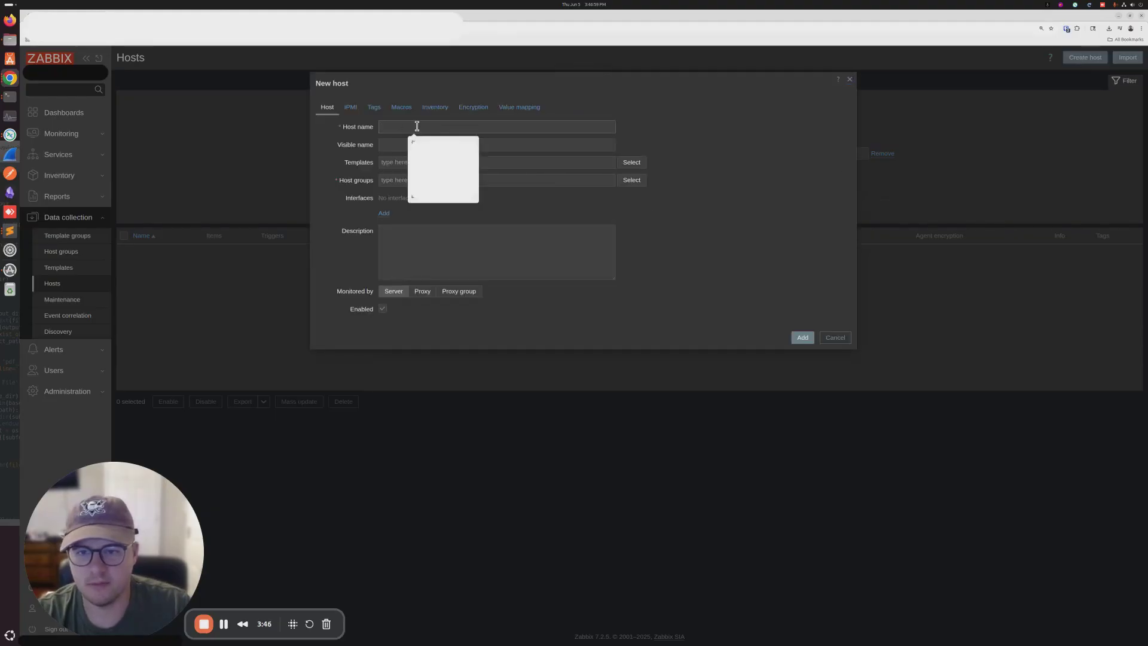
type("PARK-")
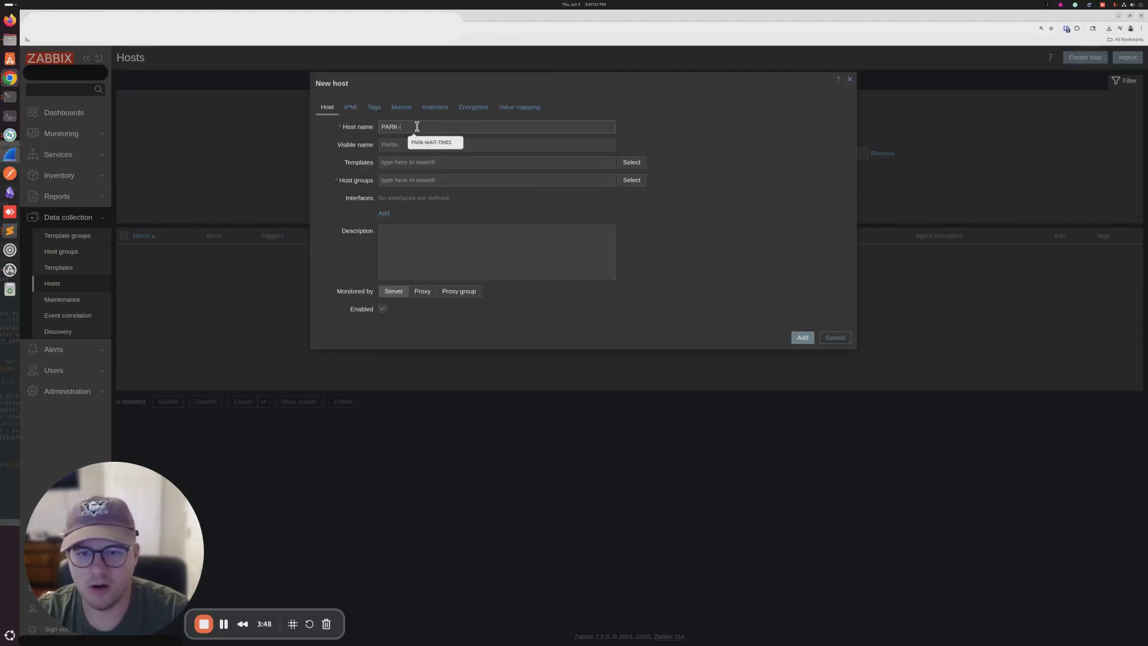
key("Down")
key("Return")
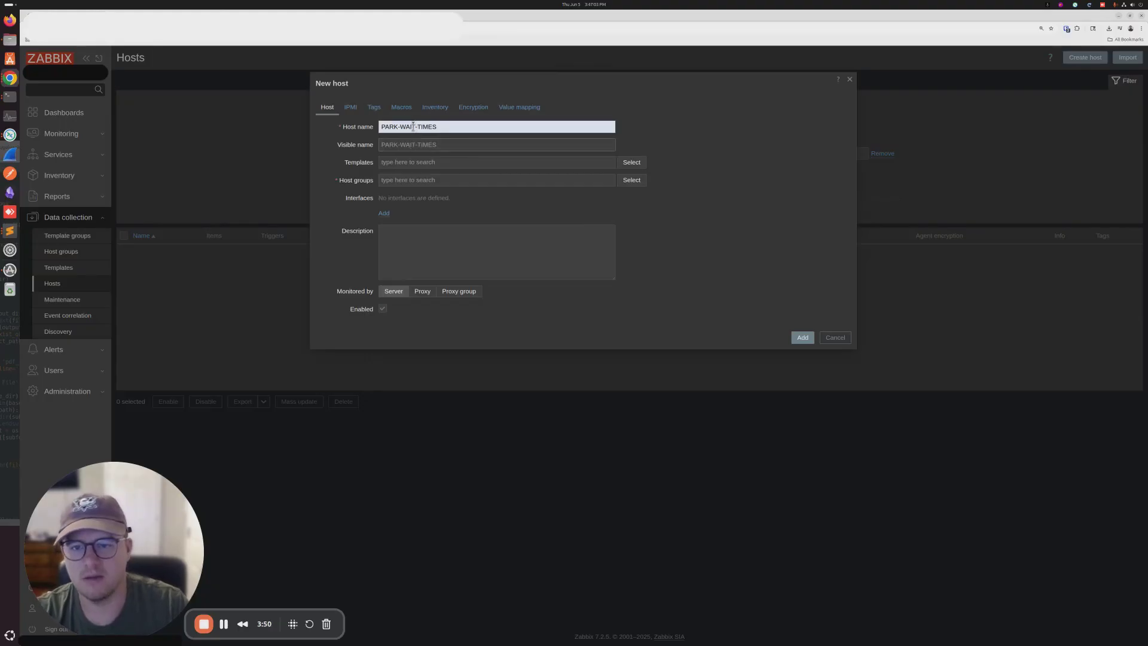
Link the Amusement Park Wait Times template from the Templates group to the new host
left_click(642, 163)
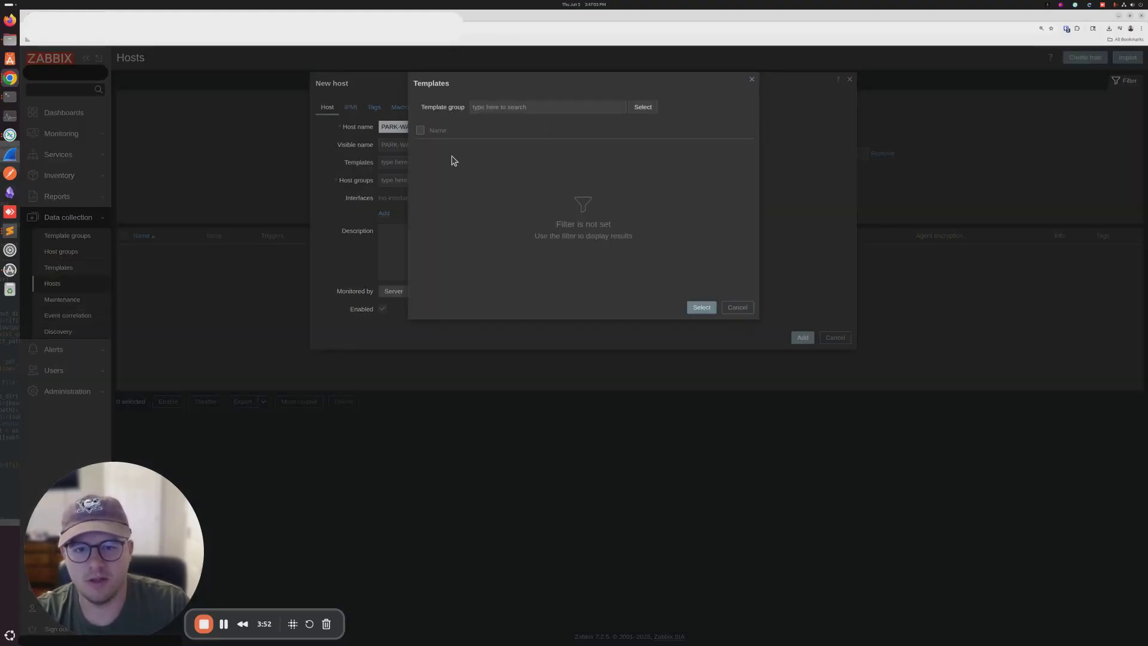
left_click(647, 105)
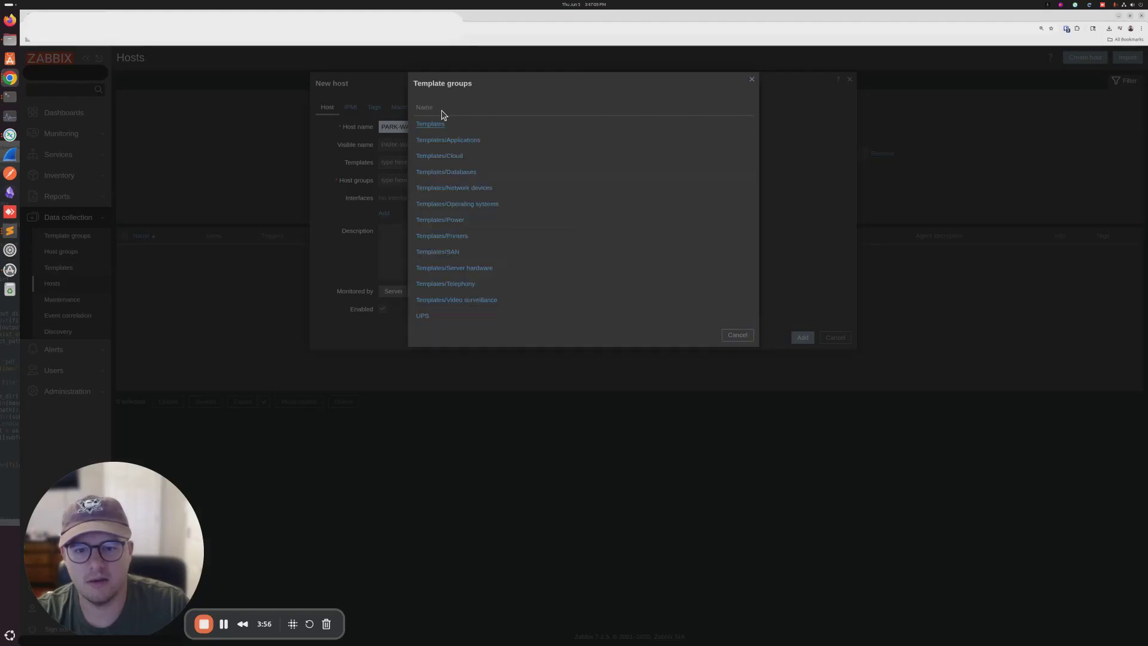
left_click(426, 124)
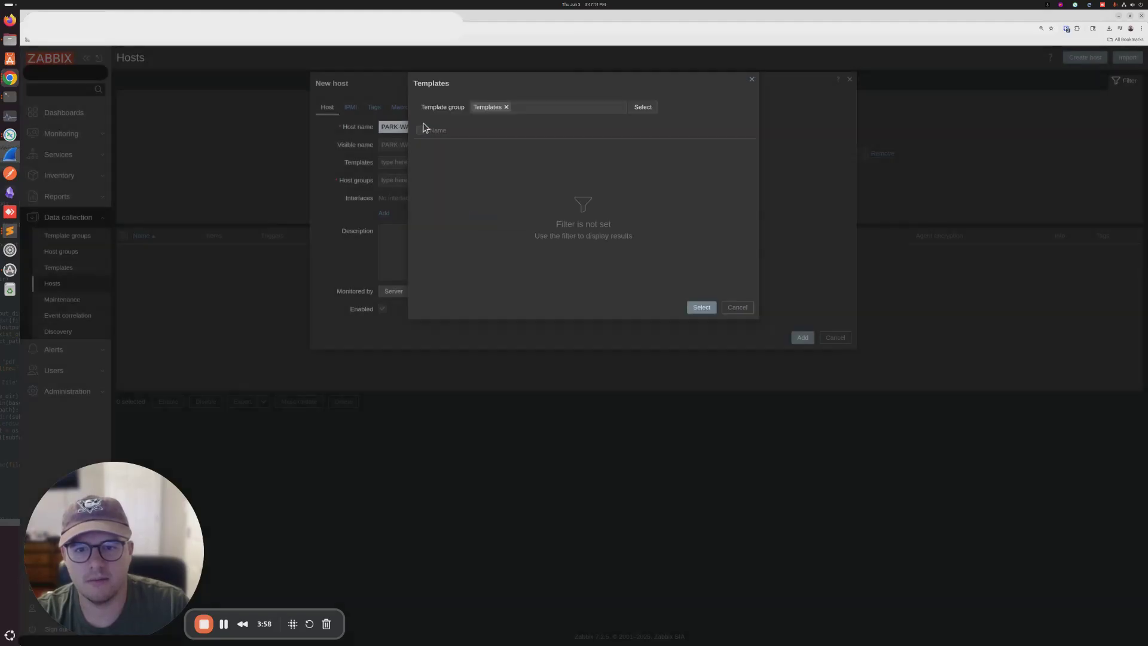
left_click(420, 211)
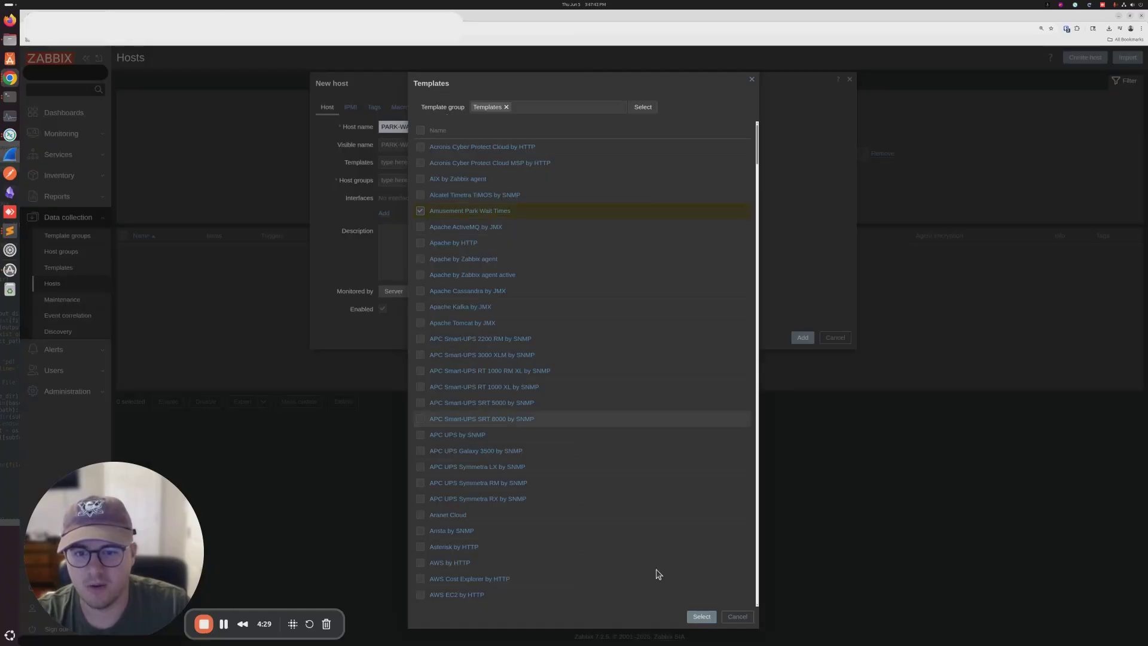
left_click(701, 617)
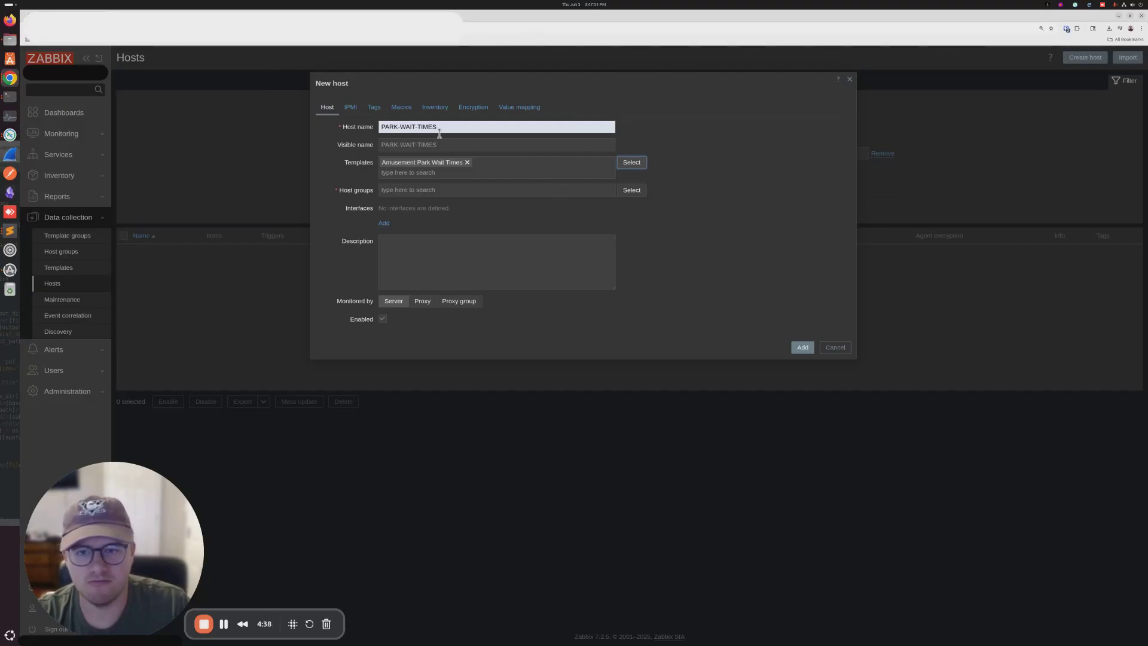
Assign the PARK-WAIT-TIMES host to the Amusement Parks host group and add the host
left_click(811, 353)
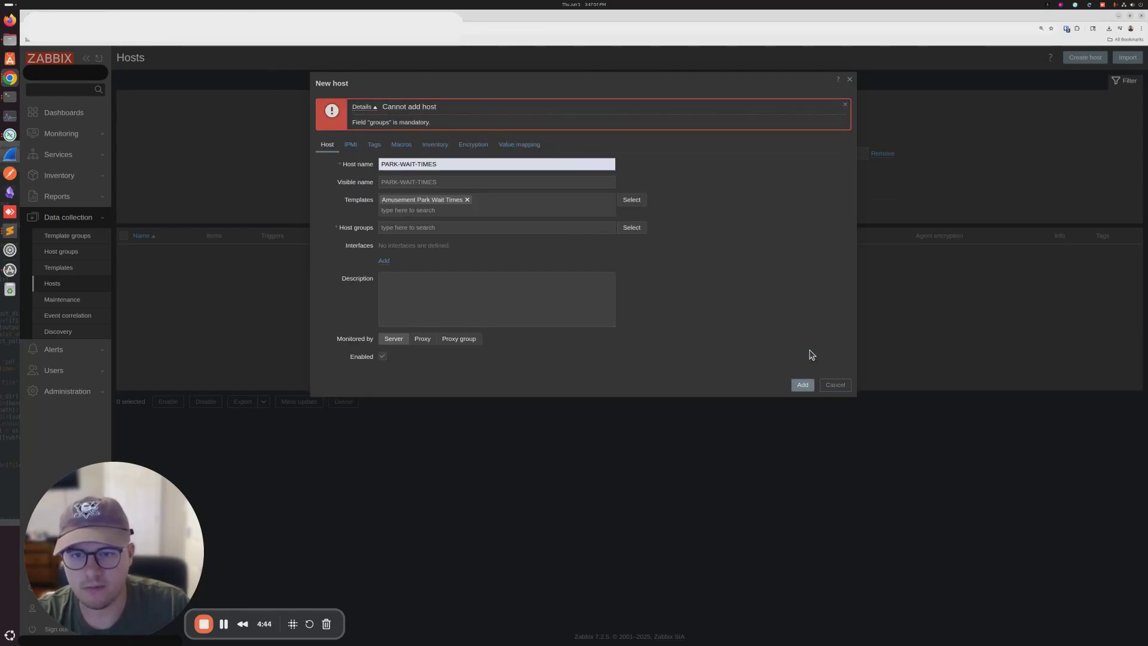
left_click(631, 228)
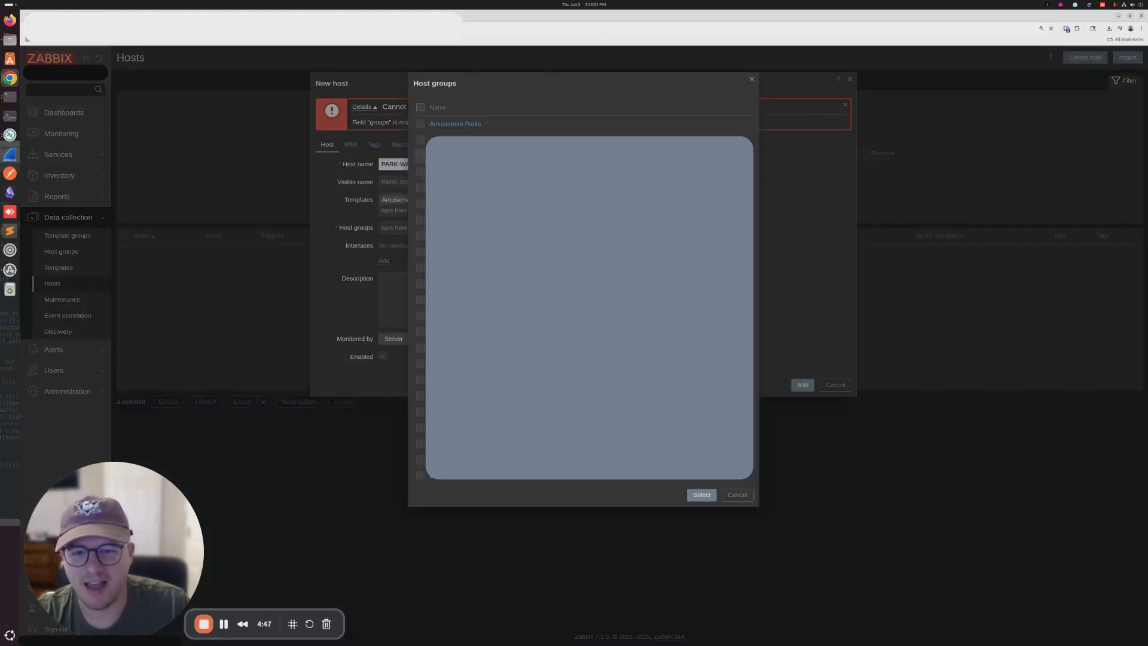
left_click(421, 124)
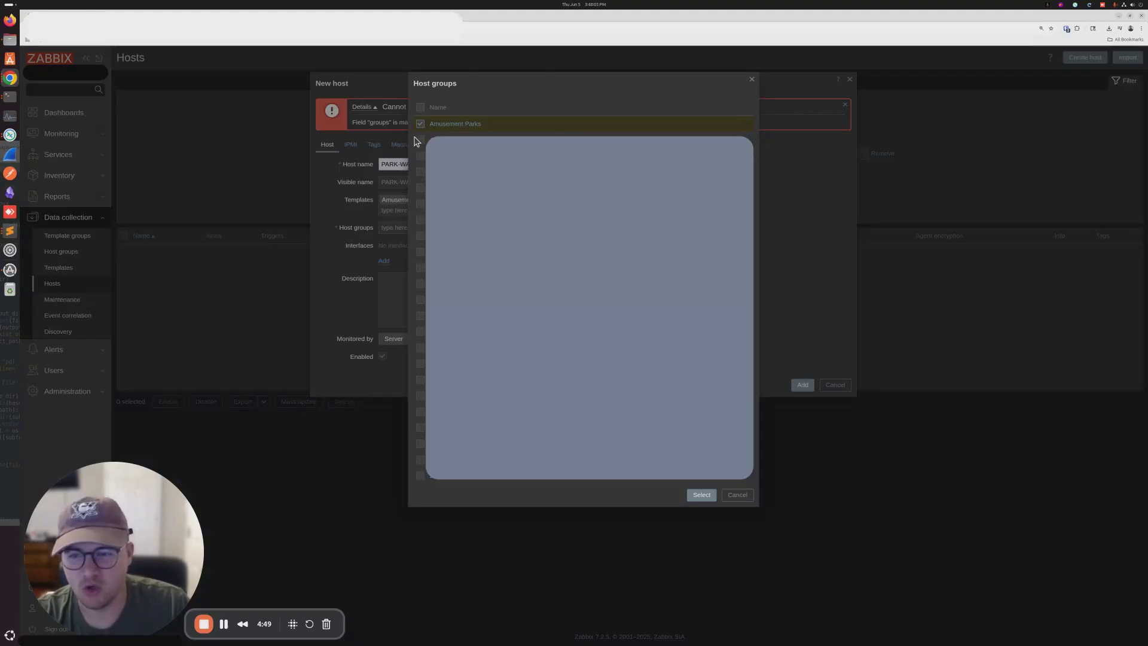
left_click(699, 493)
left_click(802, 384)
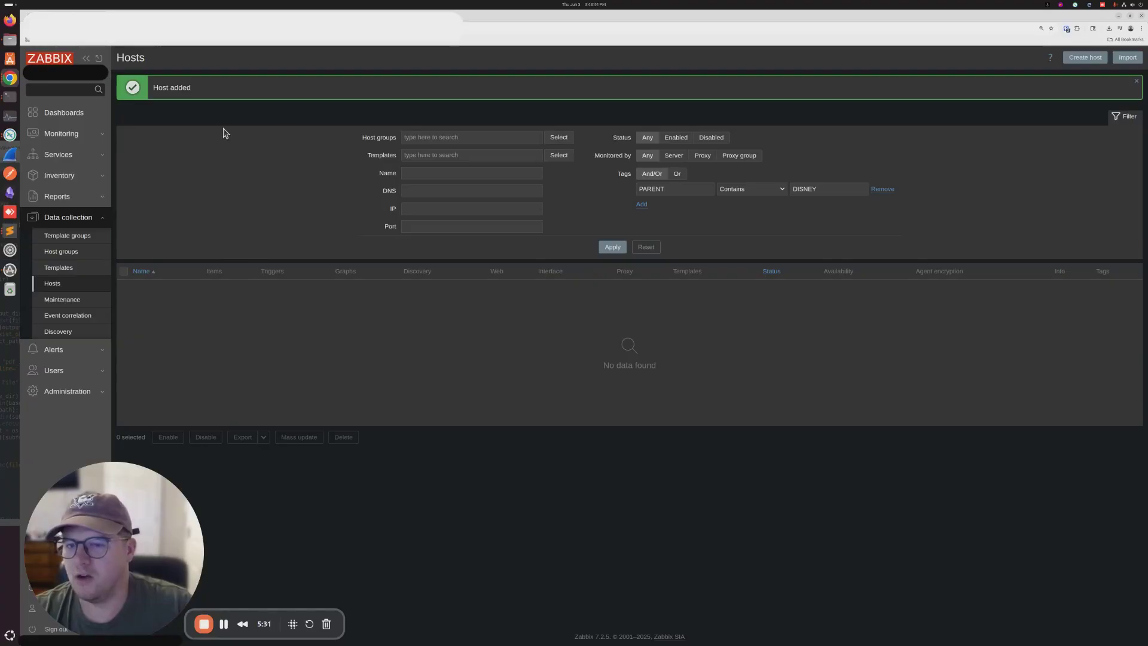
Open the monitored hosts and examine the latest ride wait-time values for Disney Hollywood Studios
left_click(60, 135)
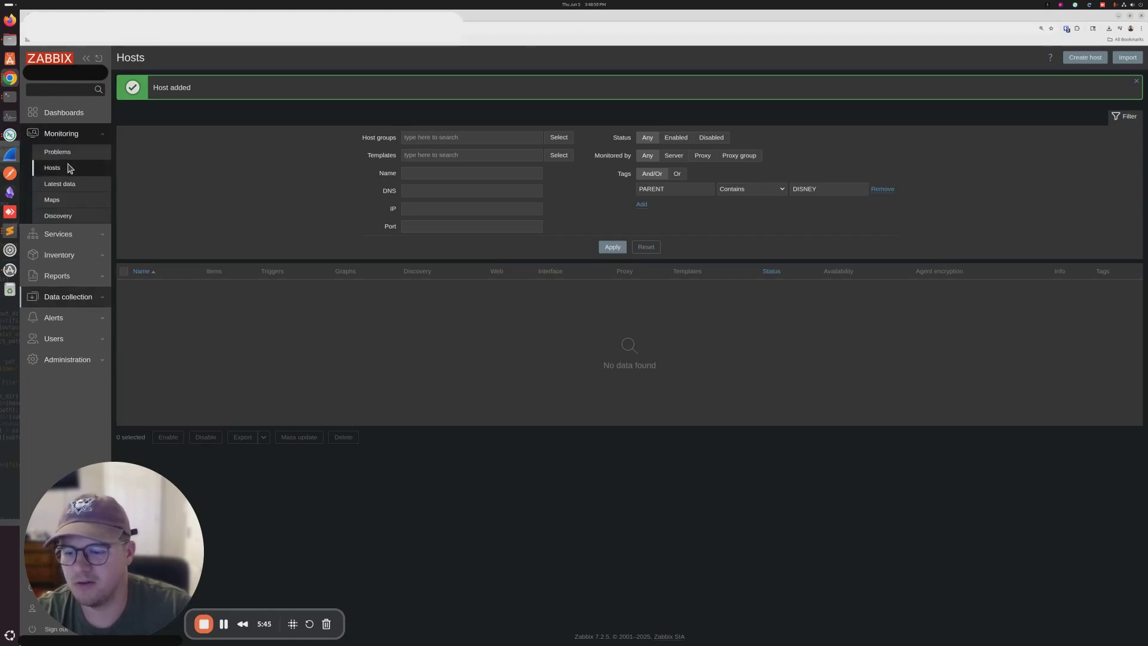
left_click(69, 167)
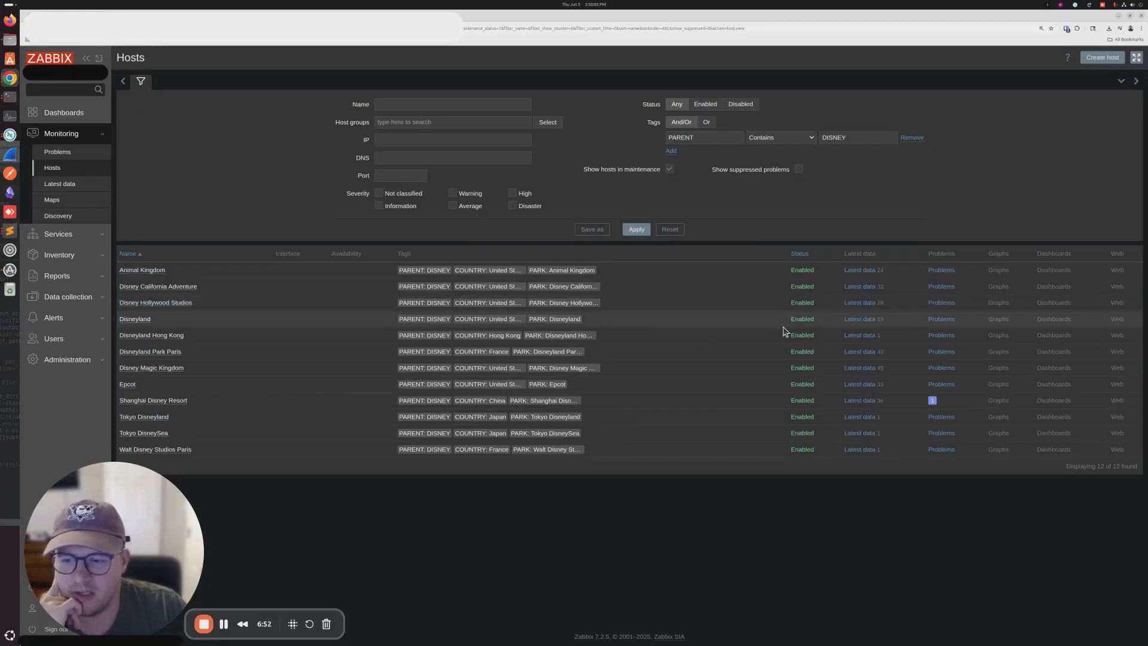
left_click(864, 303)
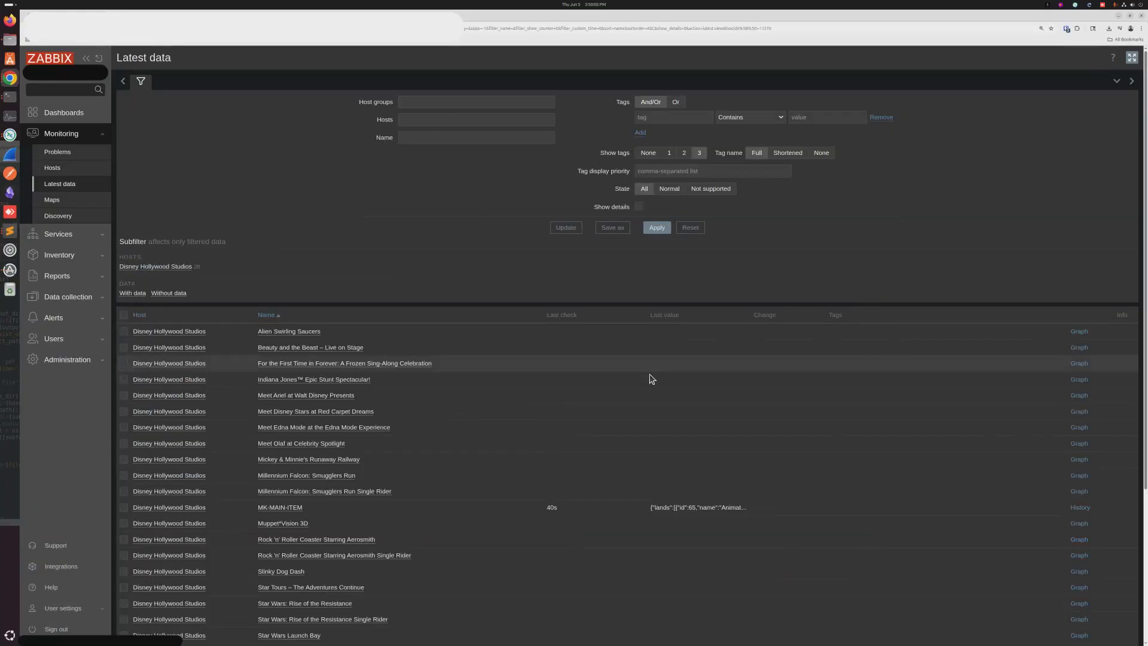
scroll(643, 373, "down", 3)
scroll(642, 368, "down", 1)
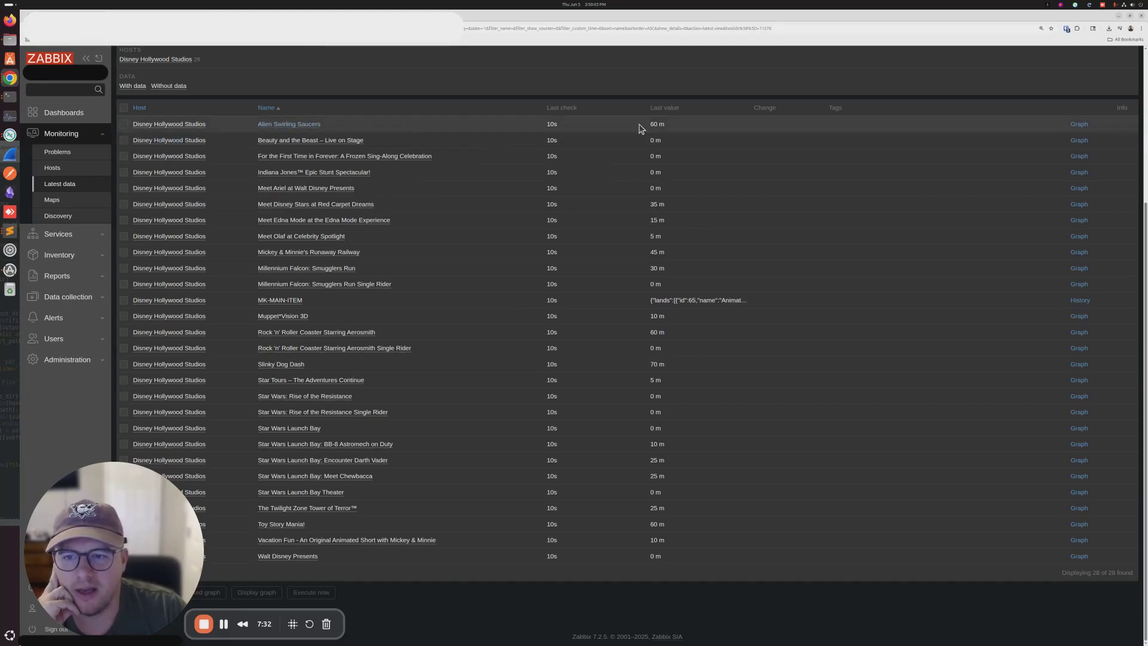
left_click_drag(647, 124, 665, 125)
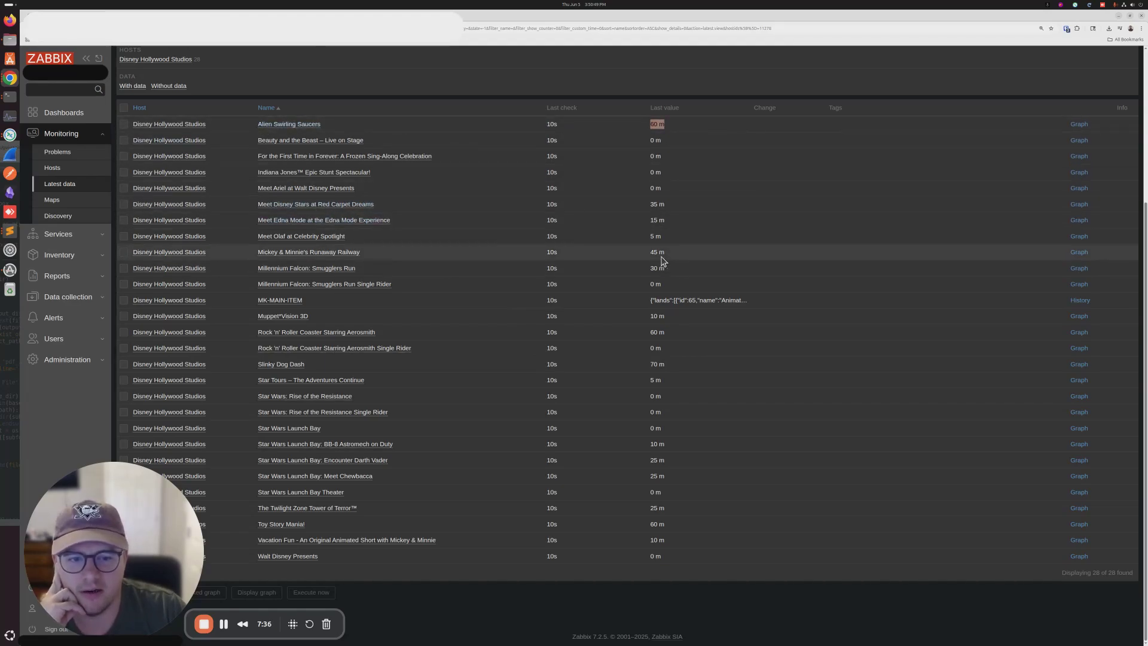
left_click_drag(648, 251, 701, 256)
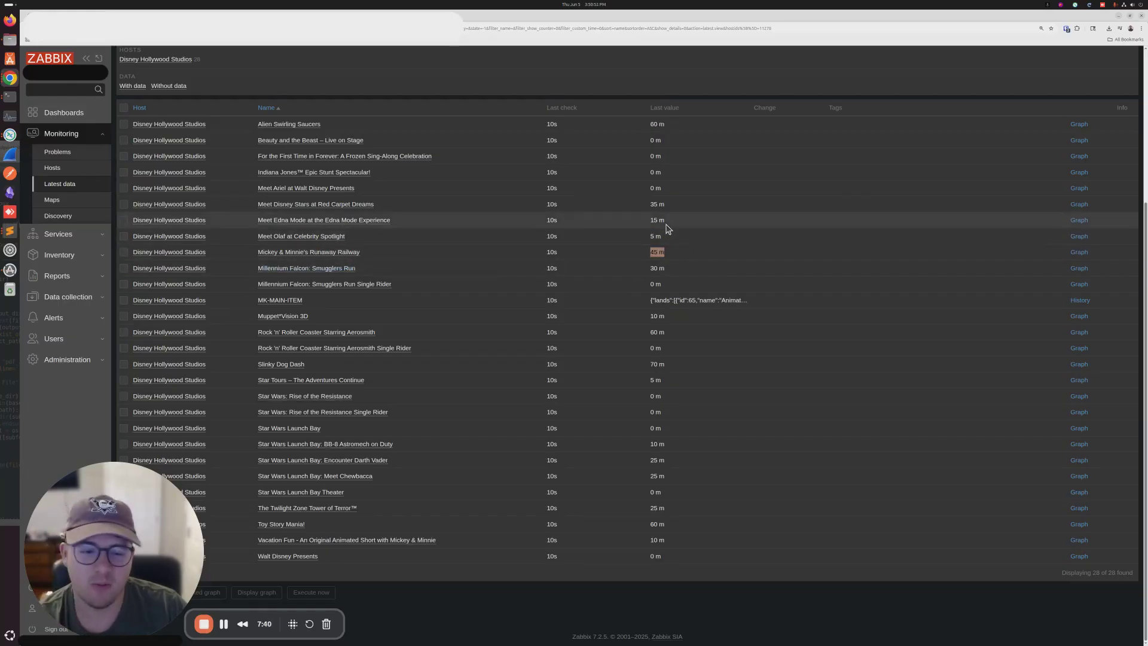
mouse_move(666, 222)
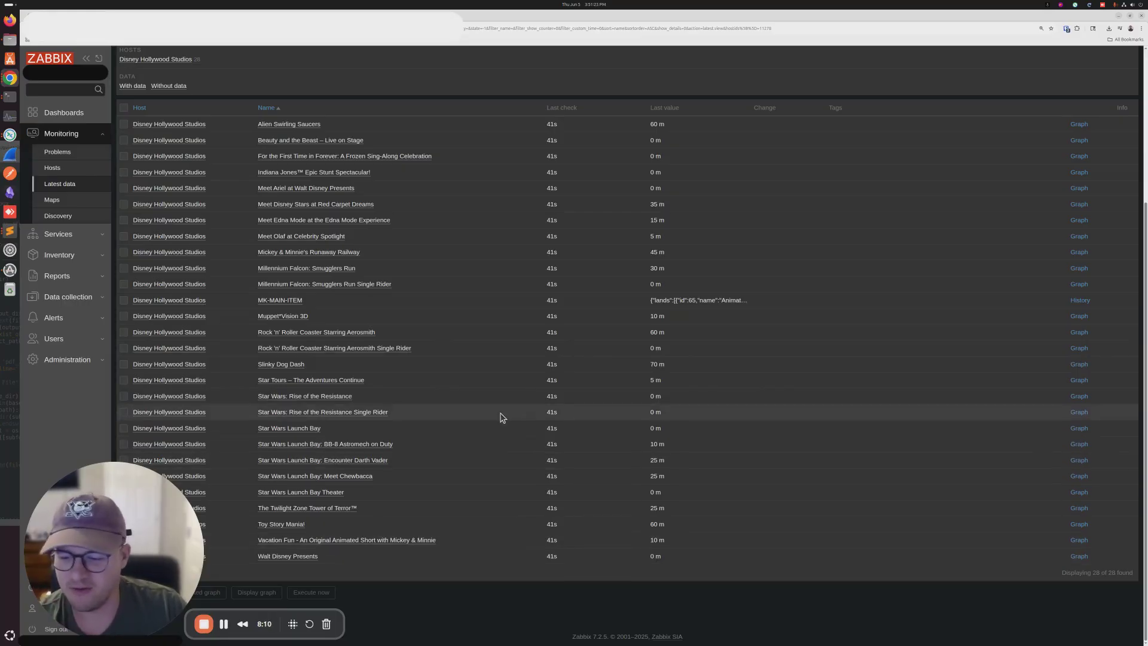
Create a new dashboard named DISNEY HOLLYWOOD STUDIOS, keeping the default display period
left_click(69, 114)
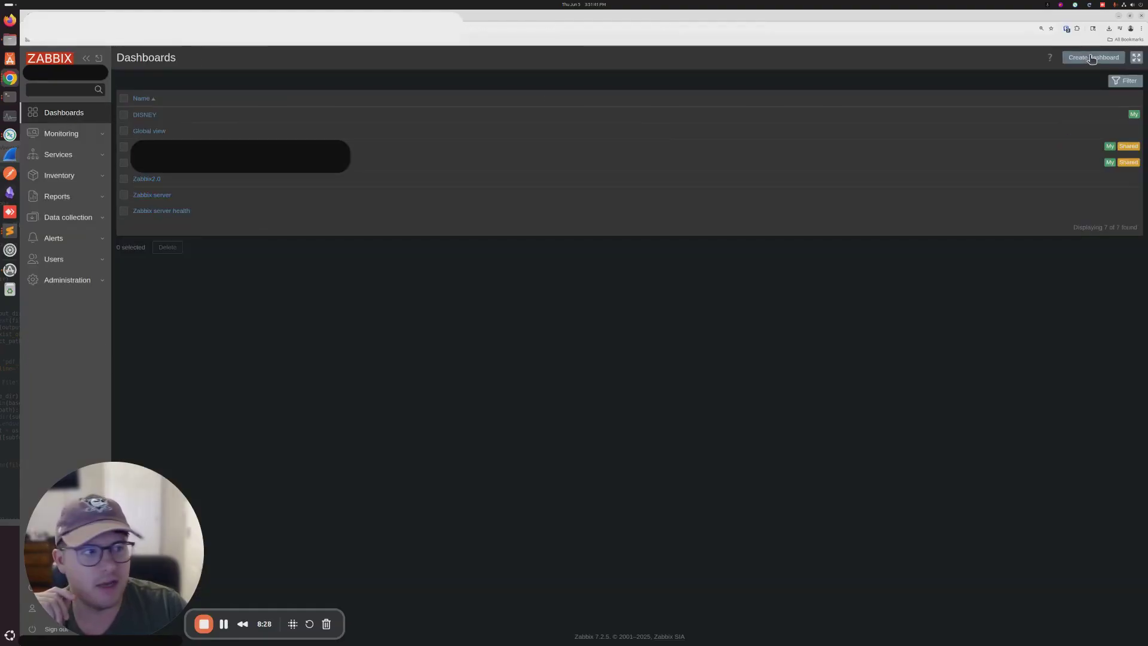
left_click(1092, 58)
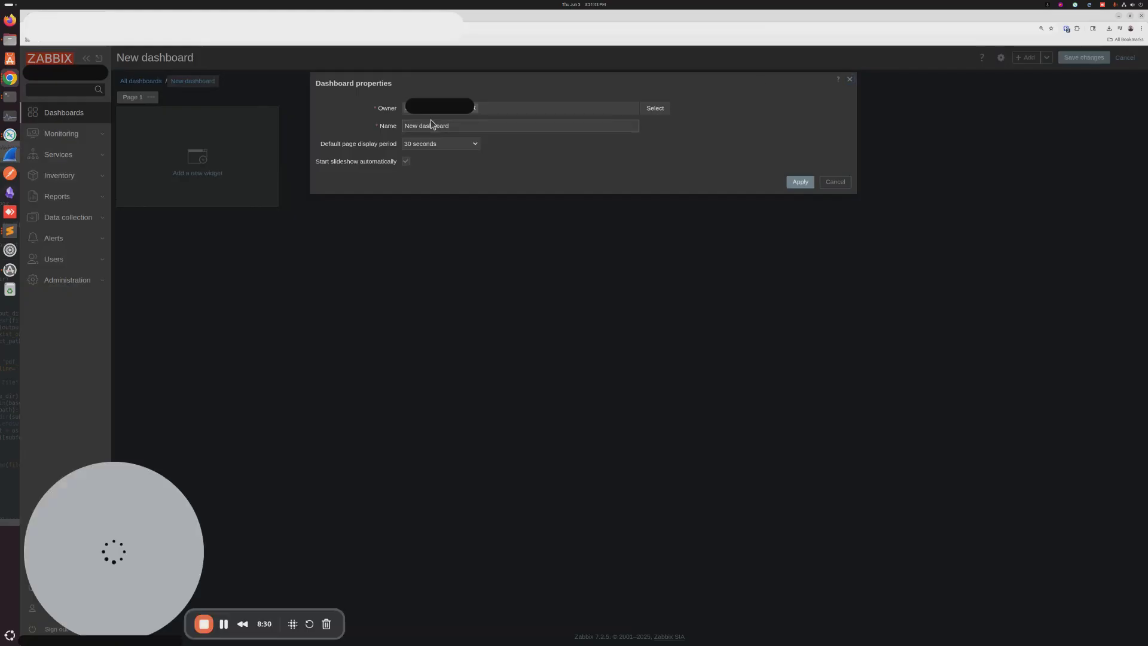
triple_click(448, 129)
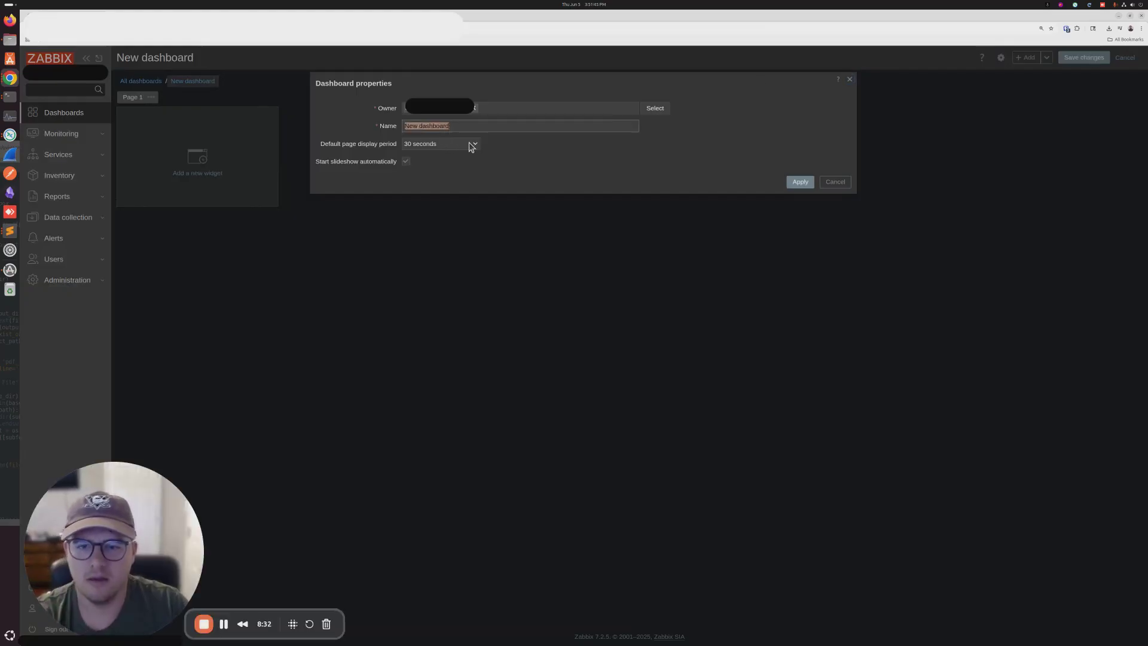
type("DISN")
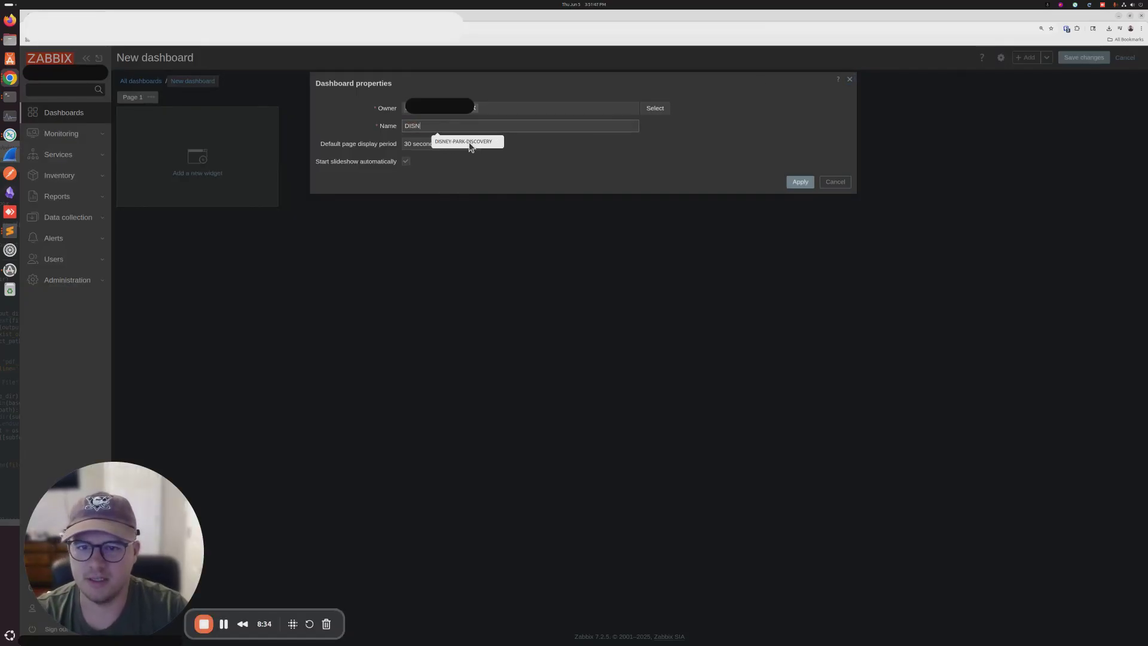
type("EY HOLLYWOOD STUDIOS")
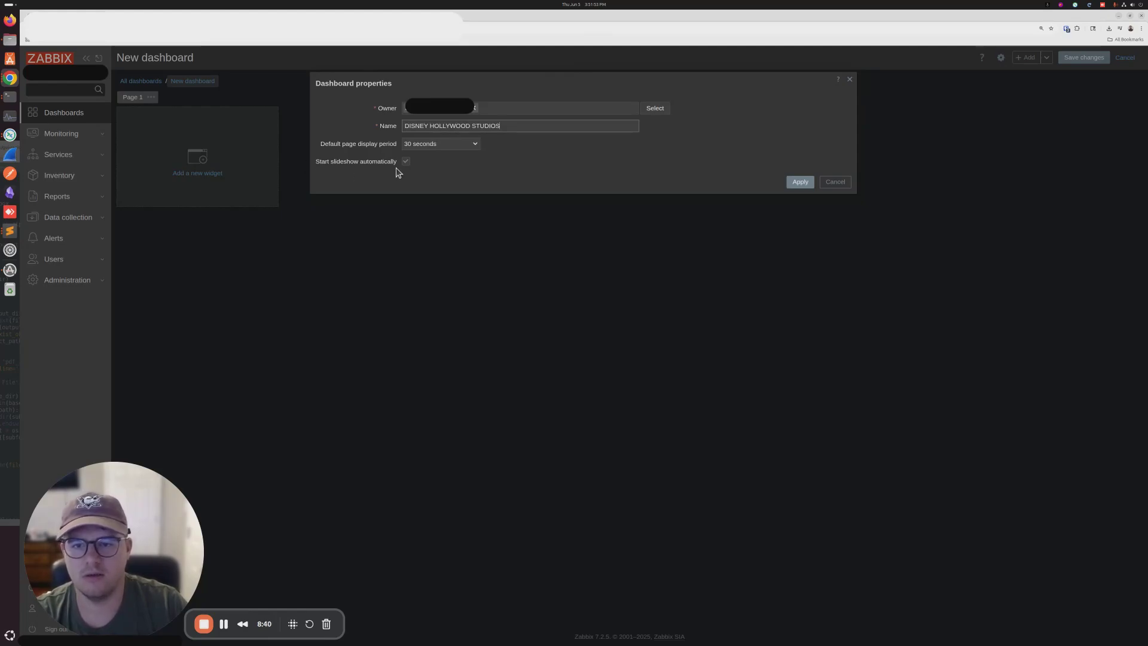
left_click(800, 182)
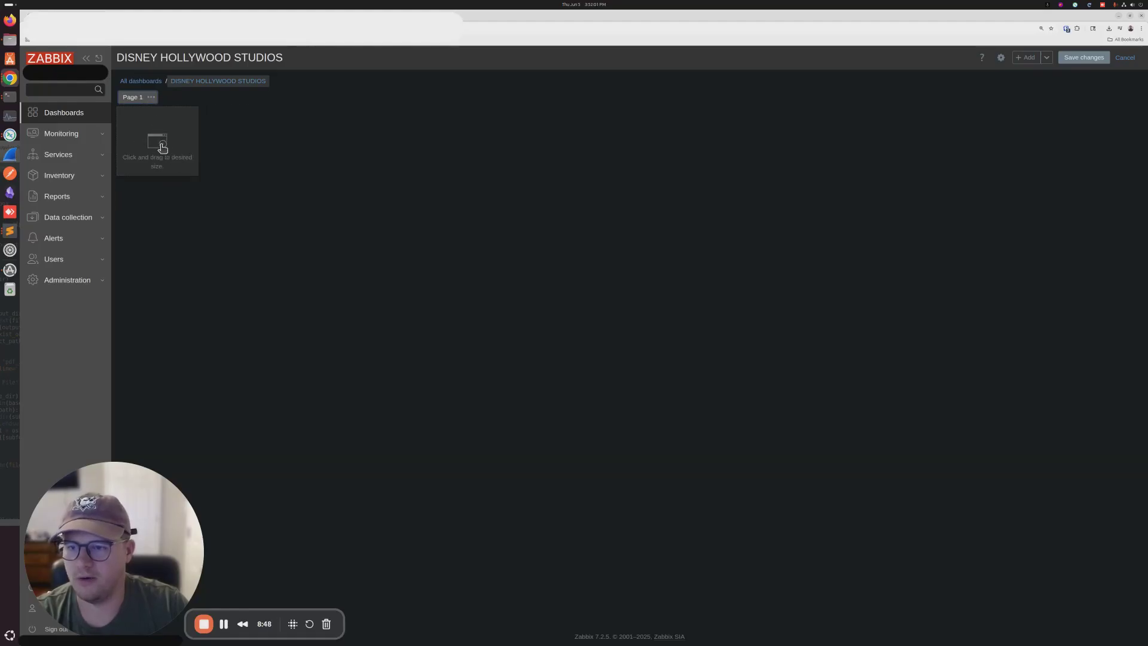
Start a new Honeycomb widget in the dashboard's upper-left area and name it SHOWS / CHARACTER MEETS
left_click(160, 147)
left_click(196, 169)
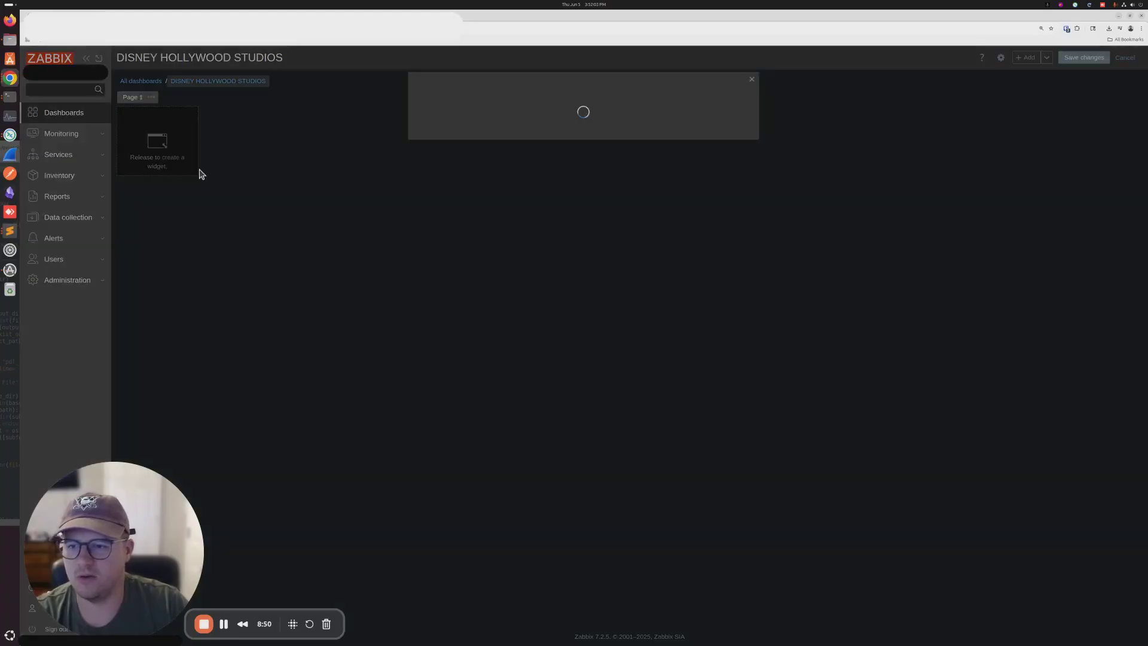
left_click(545, 105)
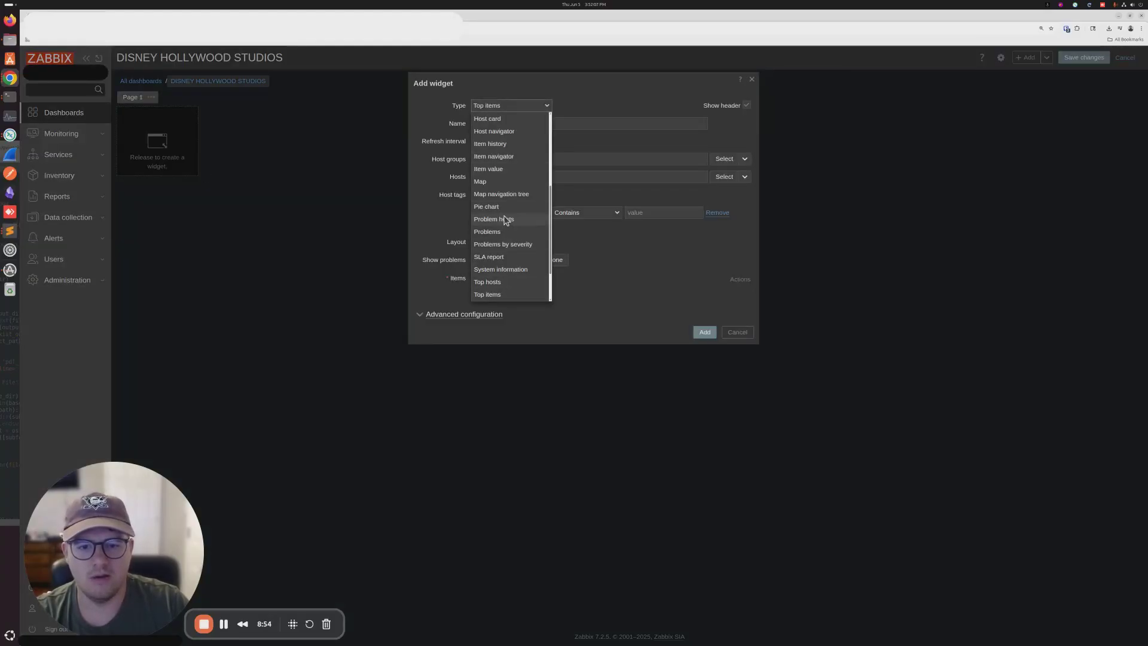
scroll(505, 242, "down", 1)
scroll(505, 242, "up", 2)
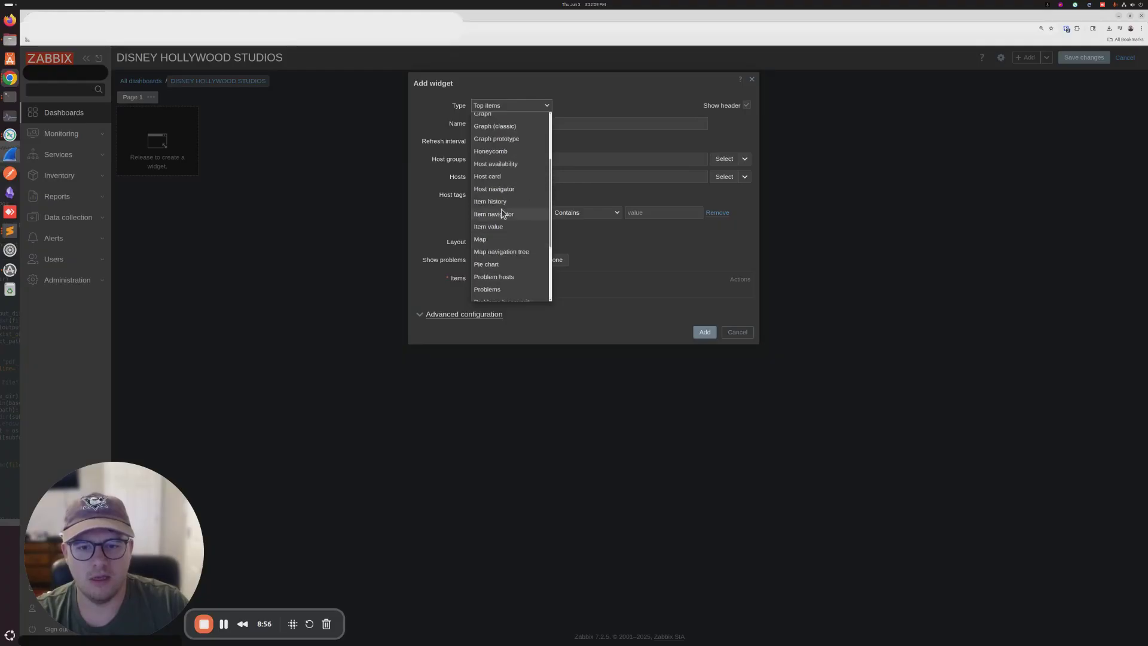
left_click(496, 158)
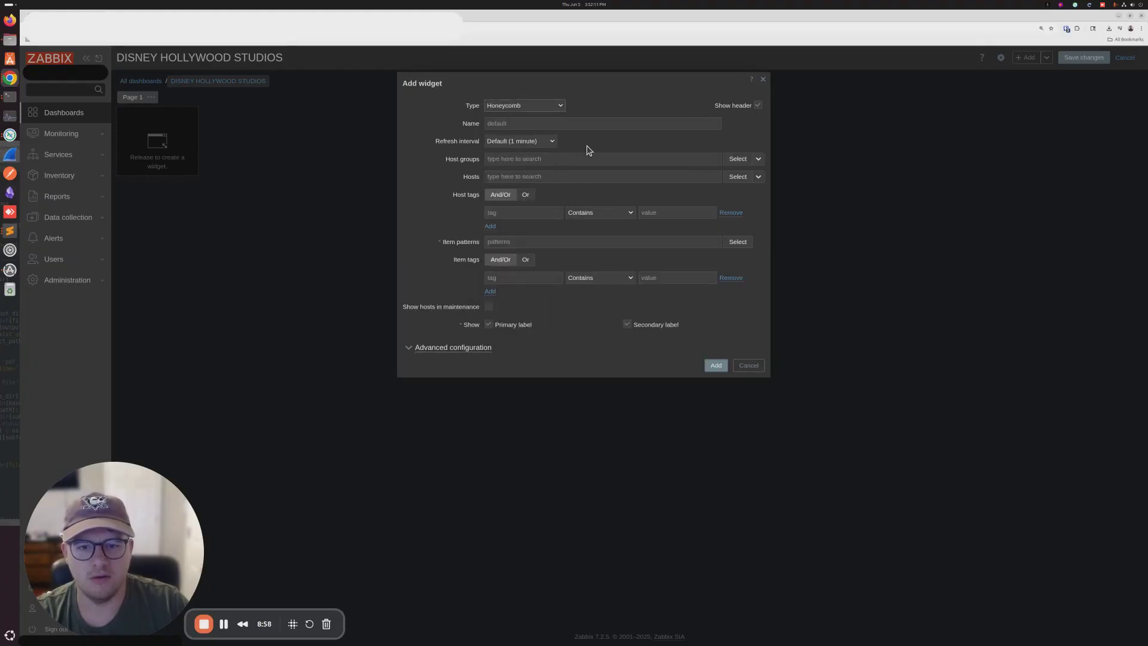
left_click(639, 120)
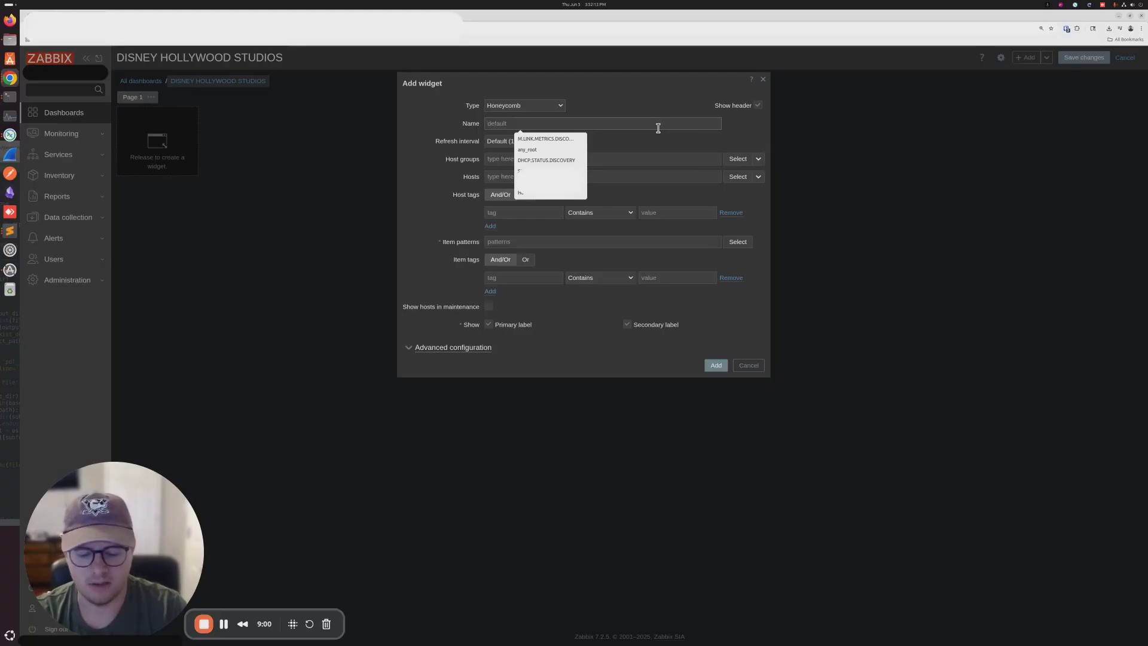
type("SHOWS")
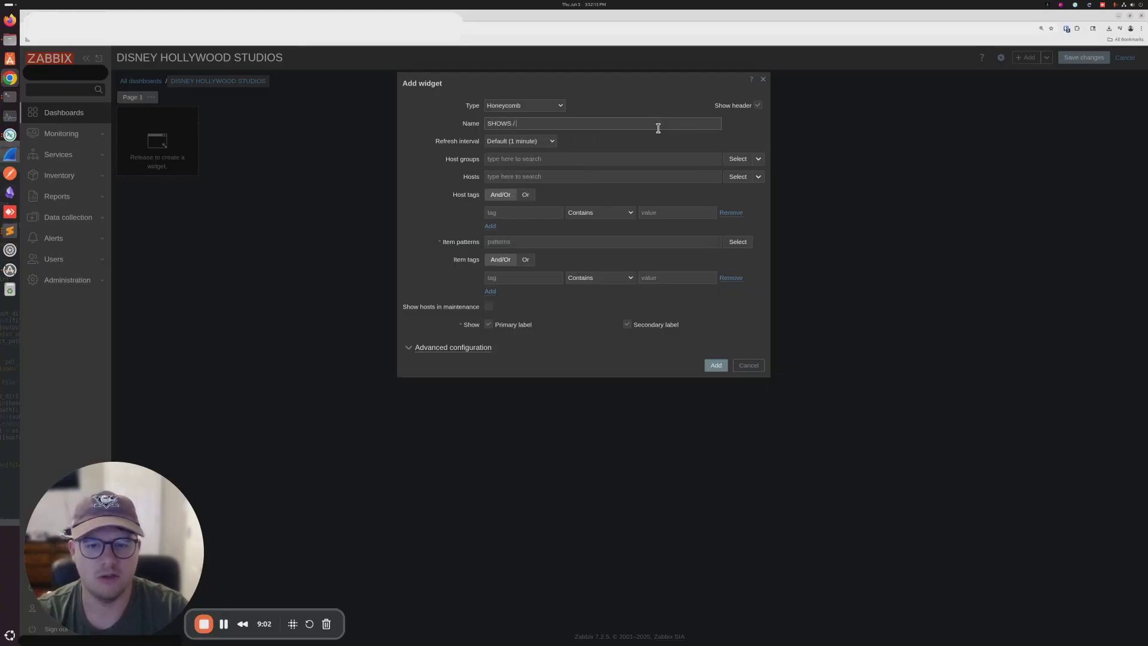
type(" / CHARACTER MEET")
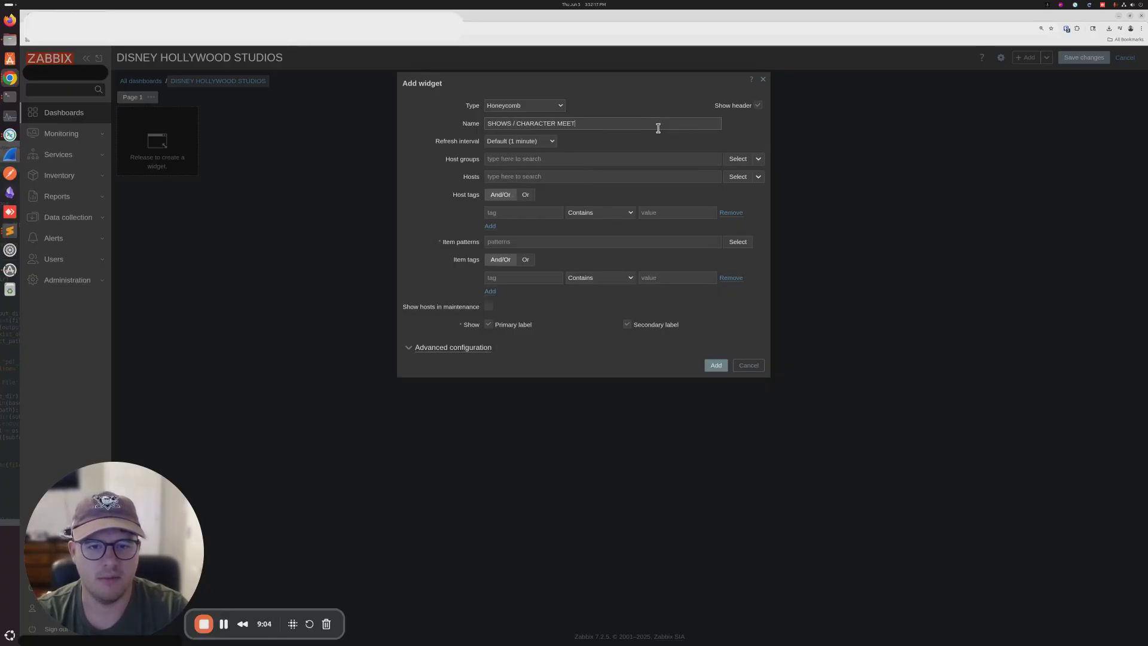
type("S")
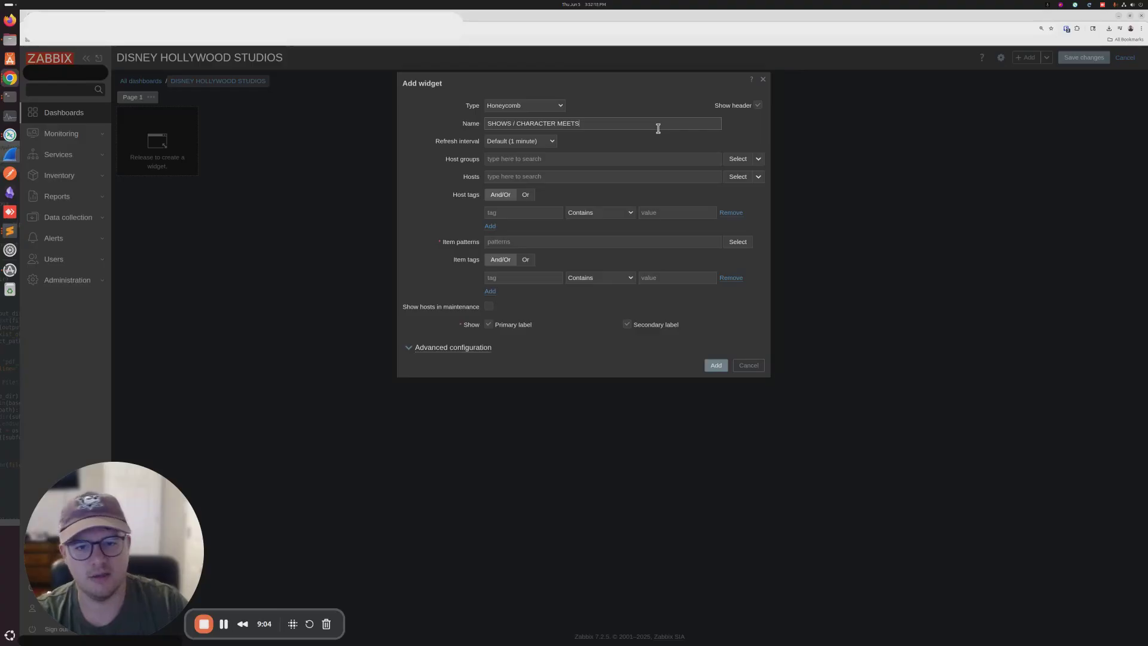
Set the widget's host to Disney Hollywood Studios from the Amusement Parks host group
left_click(736, 176)
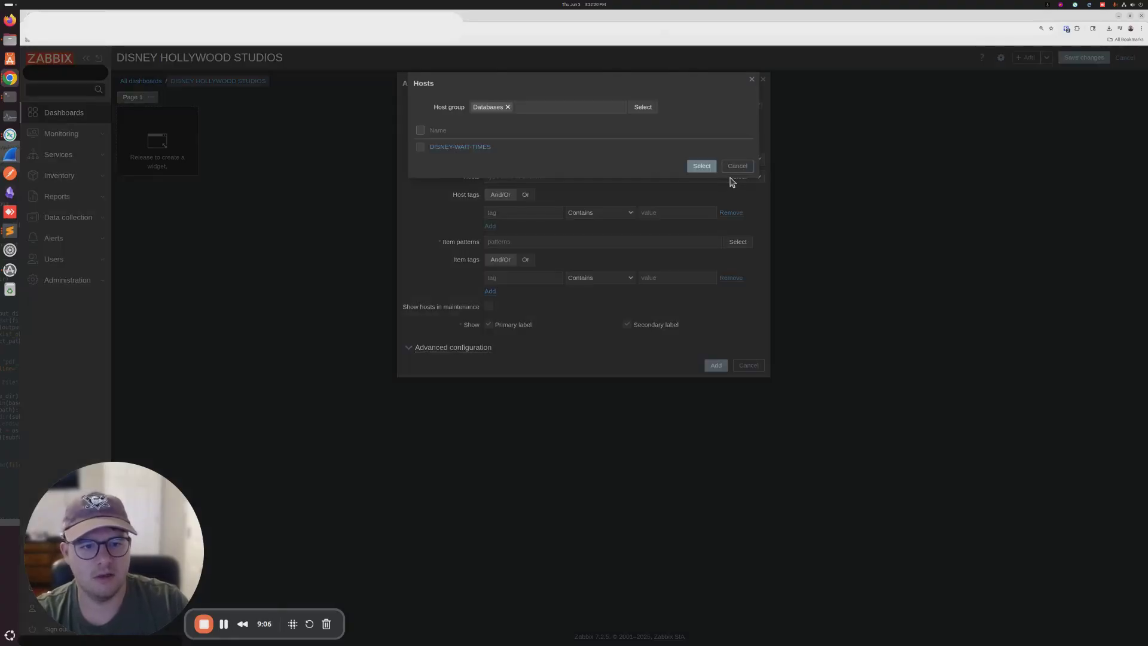
left_click(508, 108)
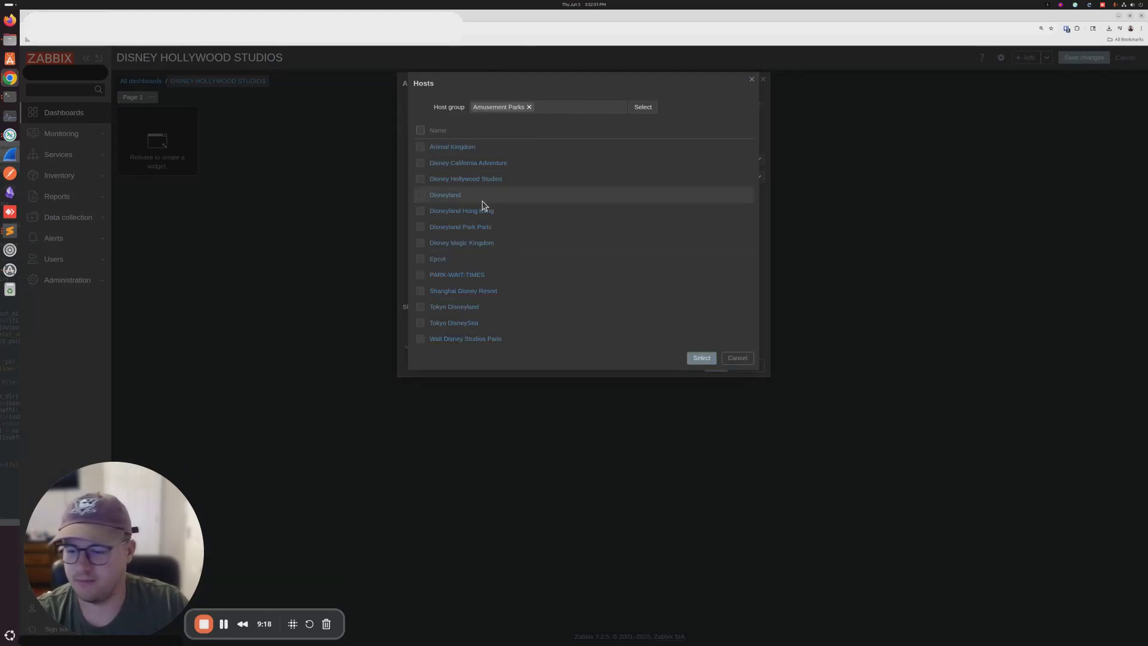
left_click(419, 180)
left_click(701, 358)
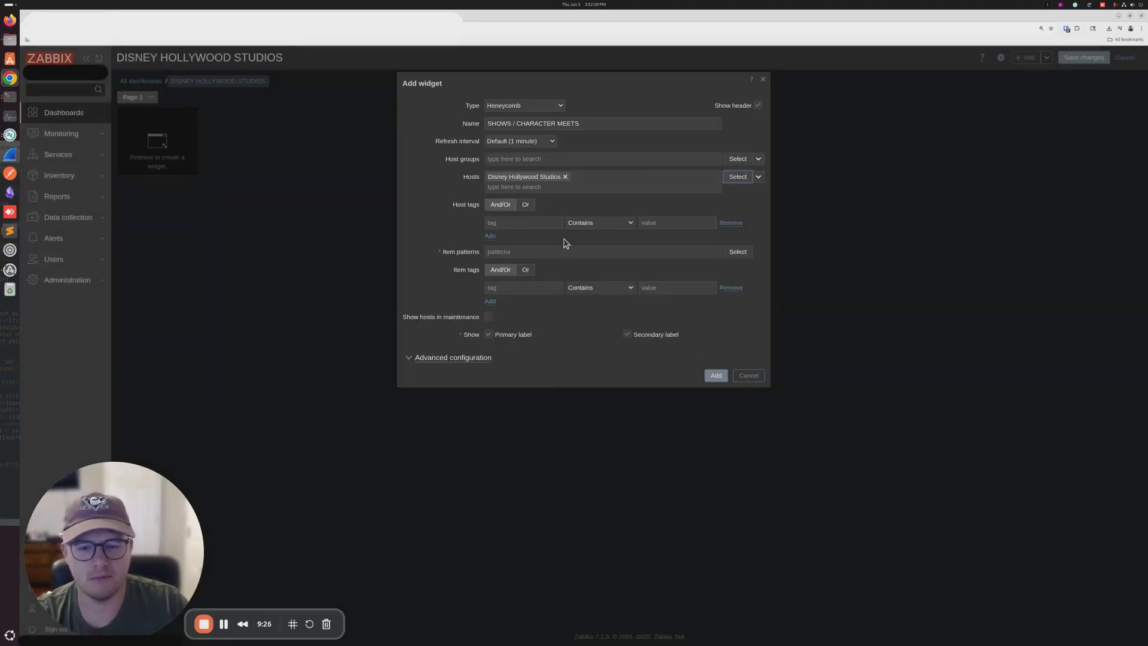
Select the Beauty and the Beast, Frozen Sing-Along, Indiana Jones, Meet Ariel, Disney Stars, Edna Mode and Olaf items for the widget's item patterns
left_click(738, 252)
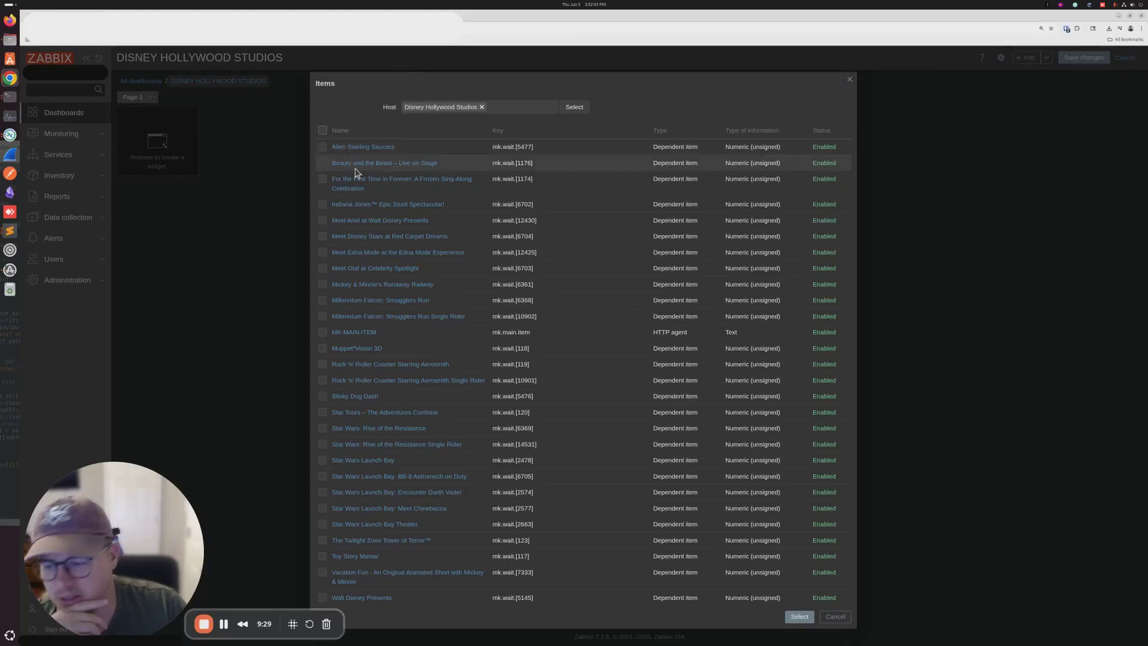
left_click(322, 163)
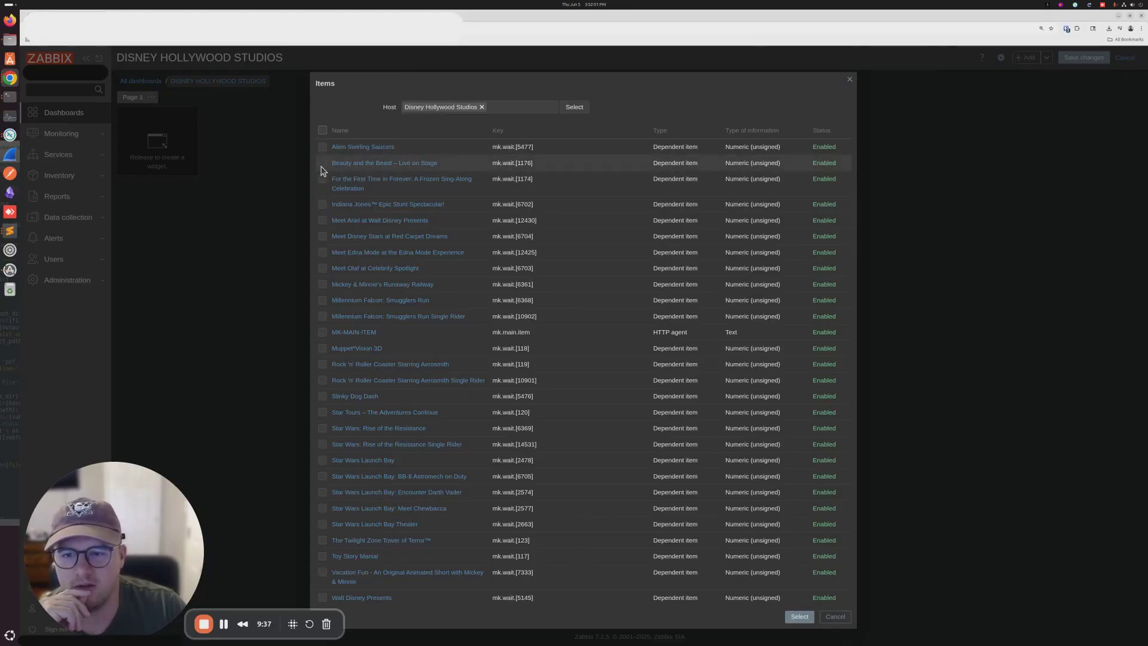
left_click(322, 179)
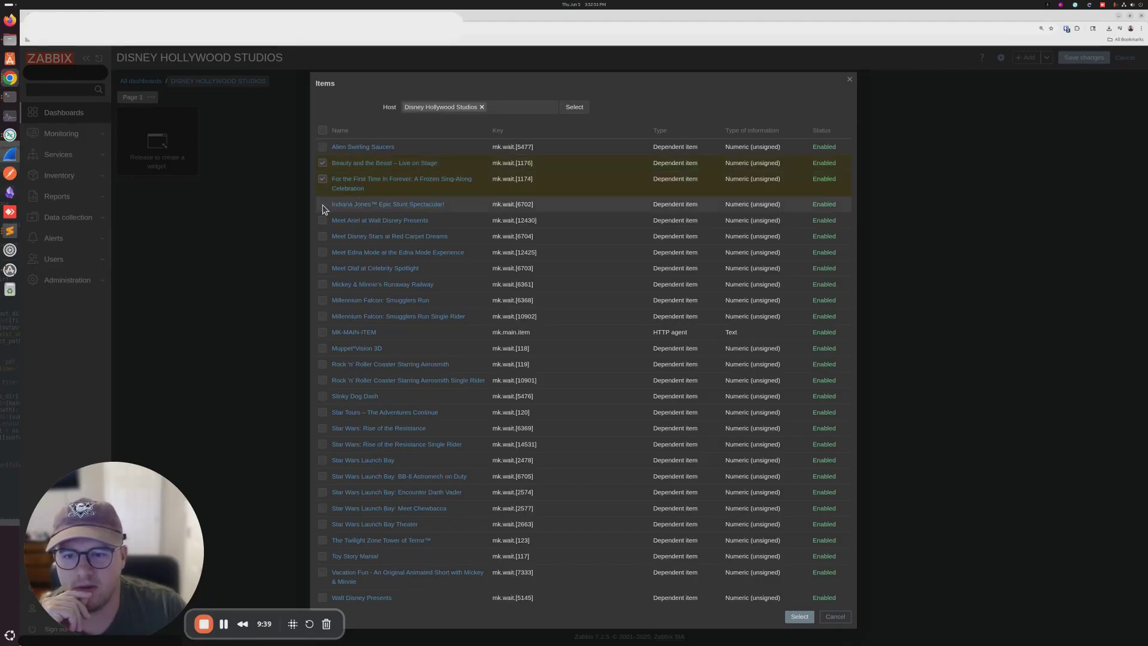
left_click(323, 205)
left_click(323, 221)
left_click(323, 237)
left_click(323, 253)
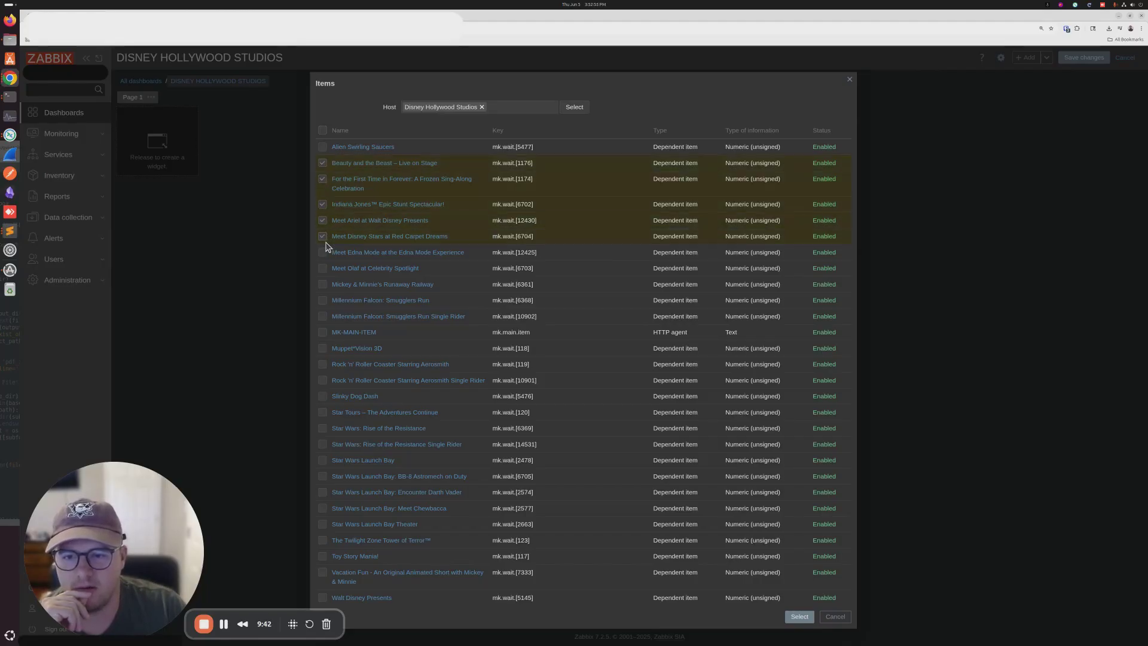
left_click(322, 268)
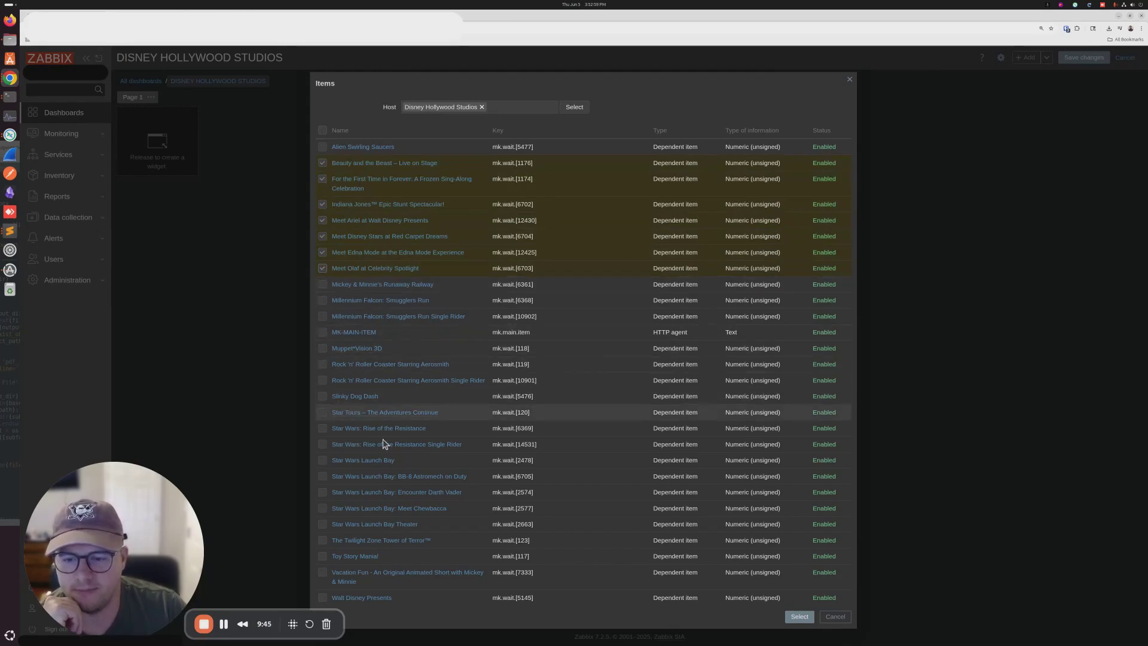
right_click(344, 429)
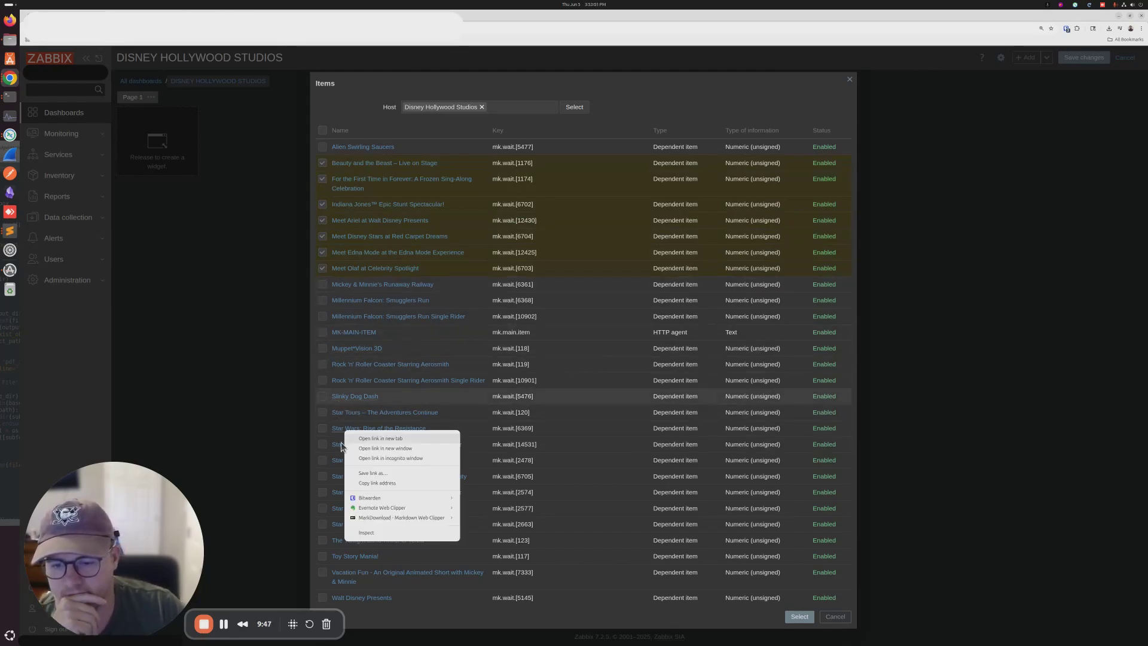
left_click(311, 488)
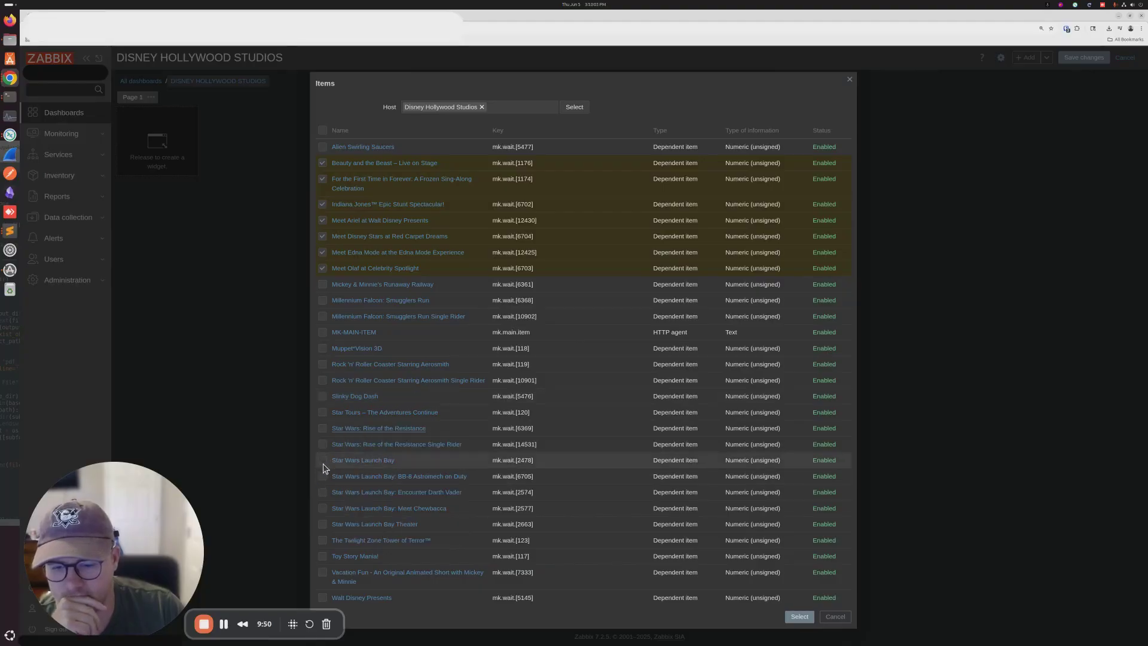
Include all five Star Wars Launch Bay items, Vacation Fun and Walt Disney Presents, and apply the item selection to the widget
left_click(322, 463)
left_click(322, 477)
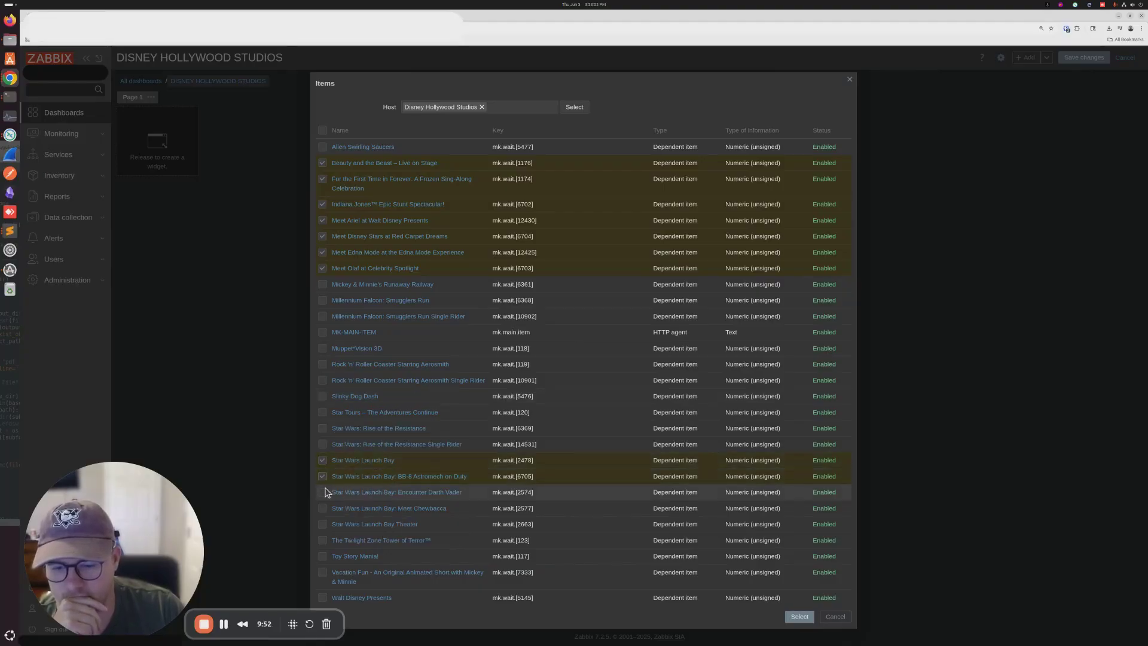
left_click(323, 492)
left_click(325, 509)
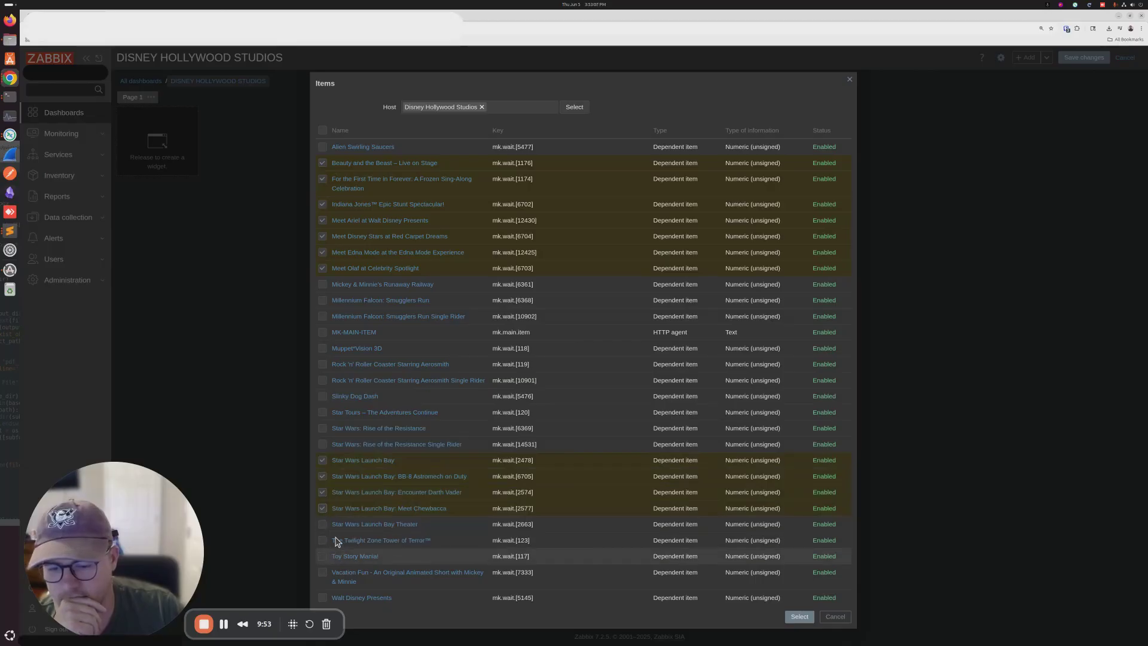
left_click(323, 523)
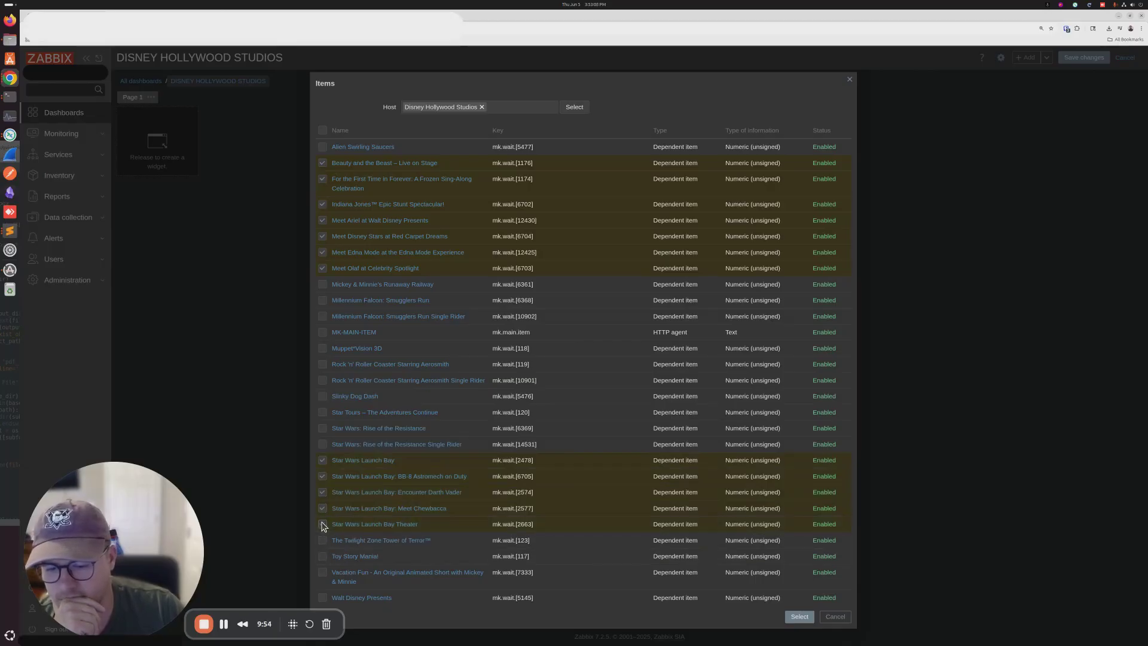
left_click(322, 573)
left_click(322, 598)
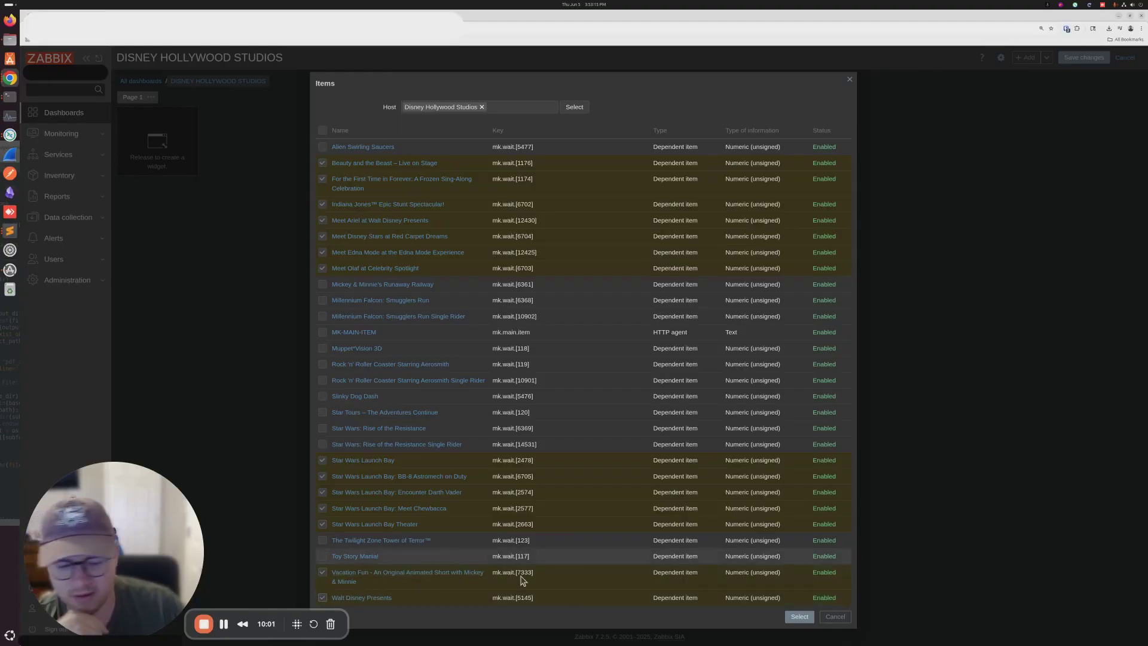
left_click(799, 617)
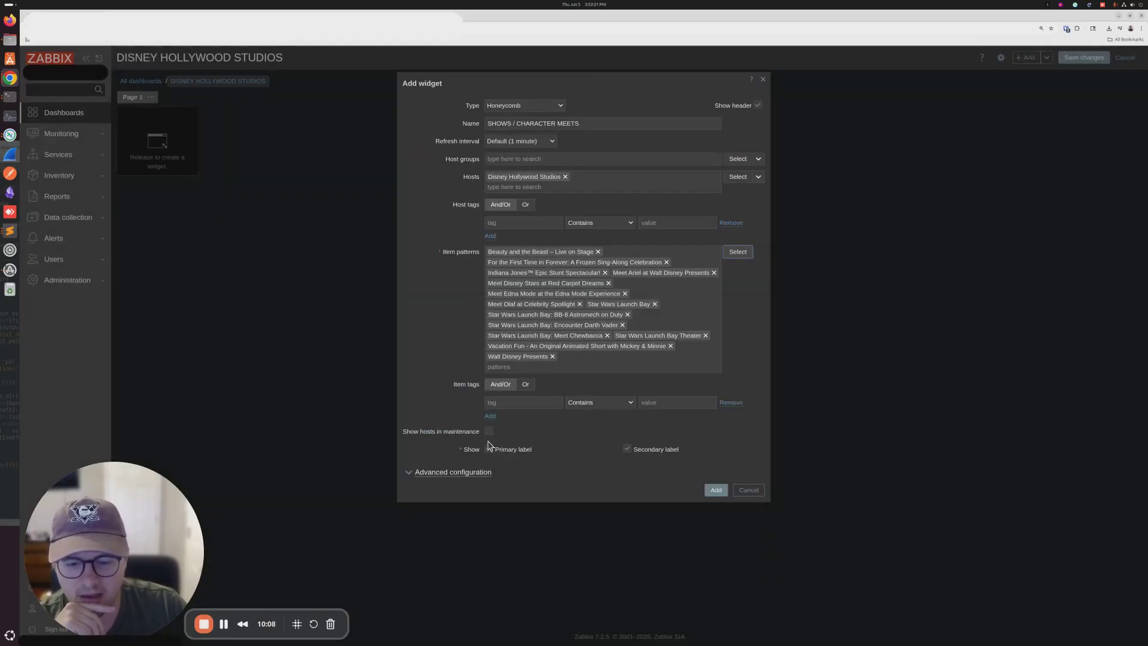
Give the honeycomb widget thresholds of 45 for red, 25 for yellow and 1 for green, and add it to the dashboard
left_click(449, 472)
scroll(573, 393, "down", 5)
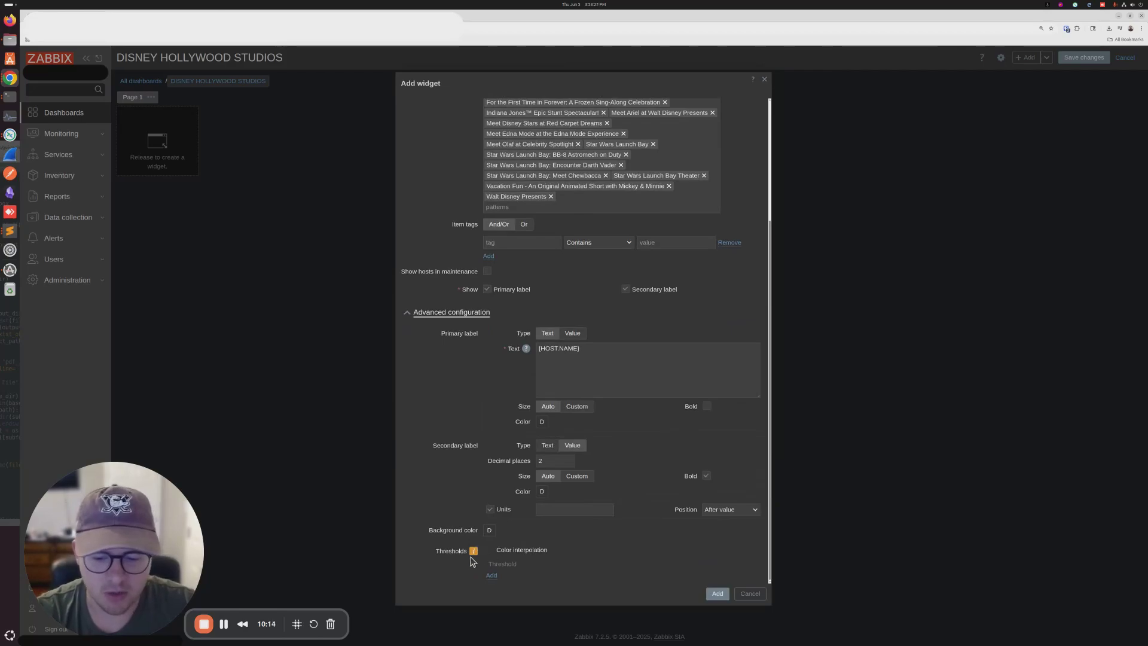
left_click(492, 575)
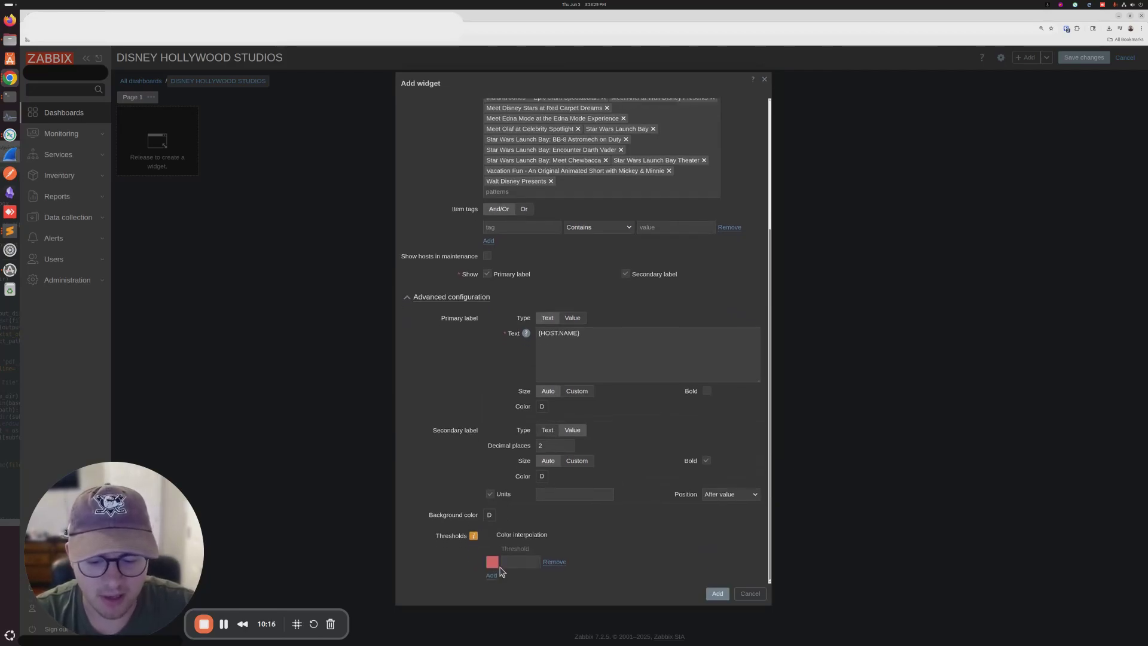
left_click(491, 575)
left_click(491, 577)
left_click(525, 572)
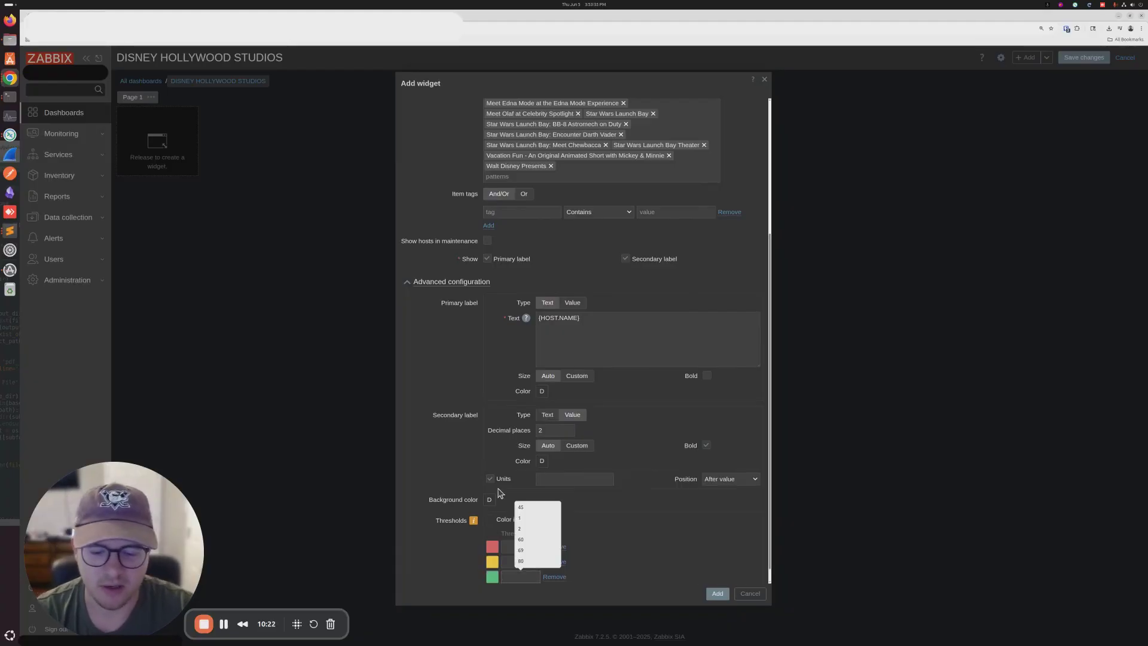
type("1")
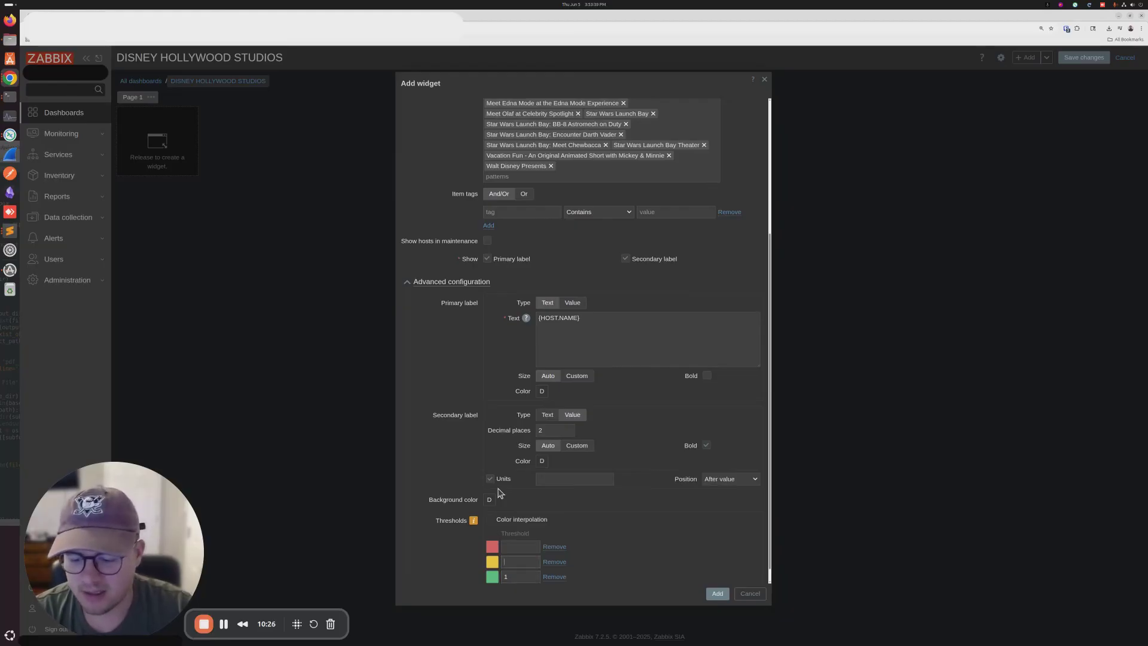
type("2")
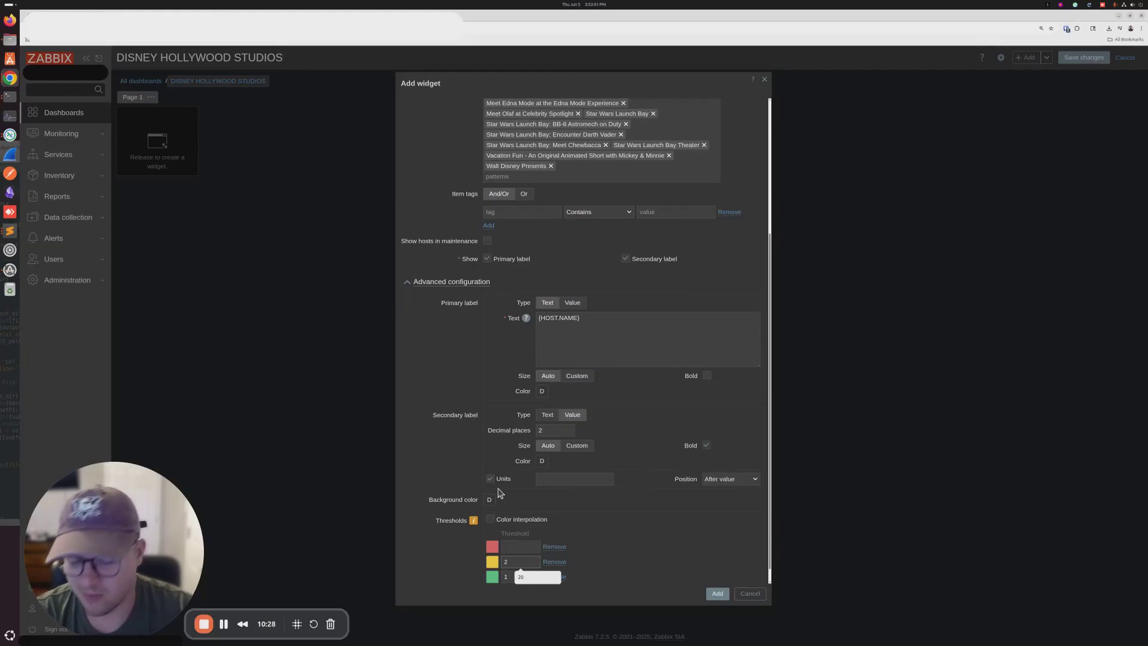
type("5")
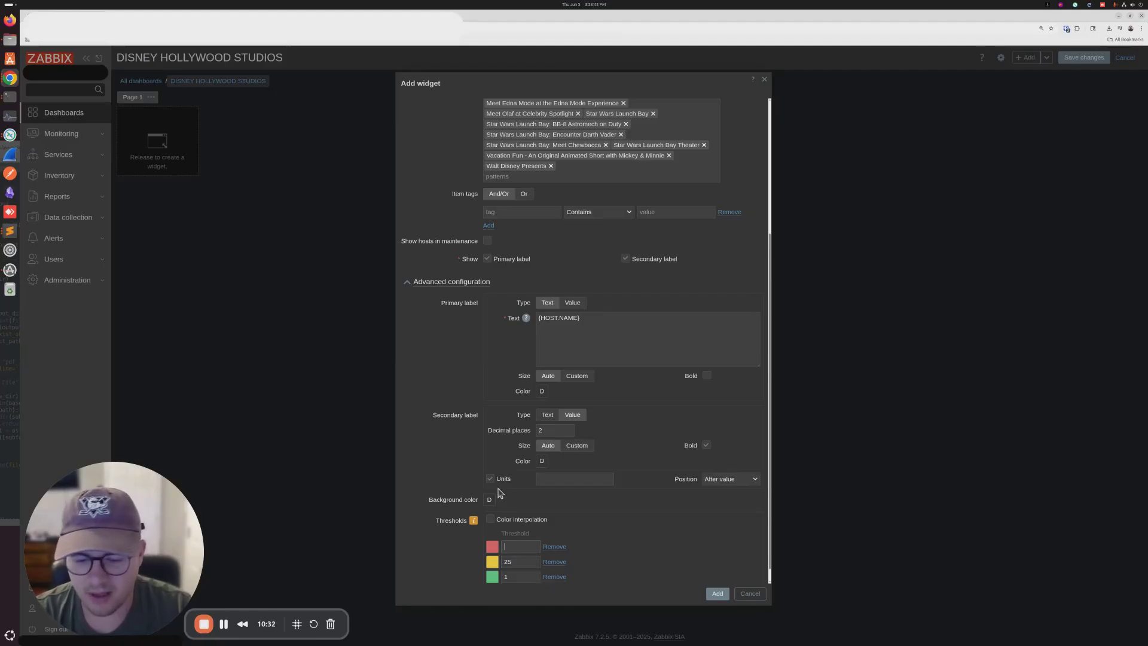
type("45")
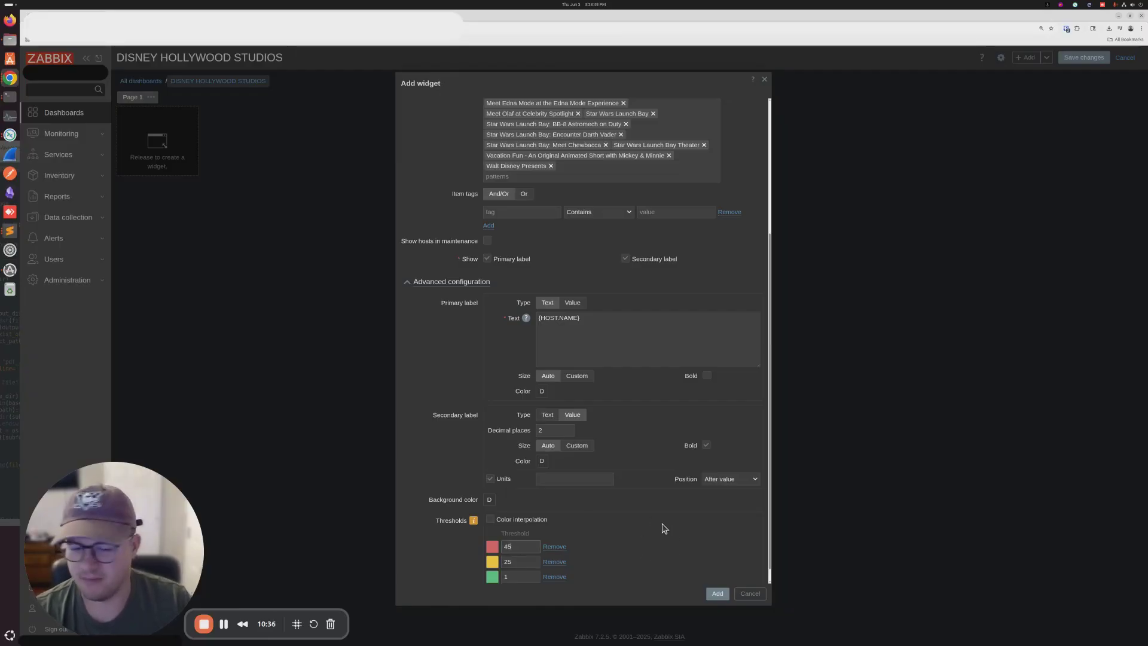
scroll(705, 568, "down", 1)
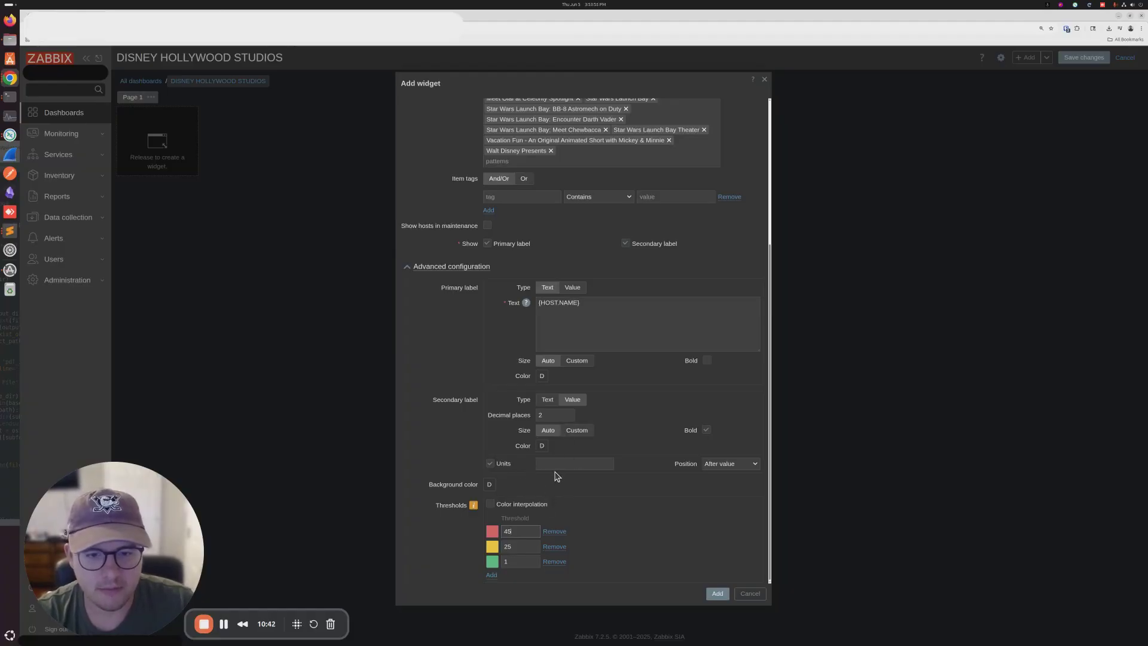
scroll(556, 475, "up", 5)
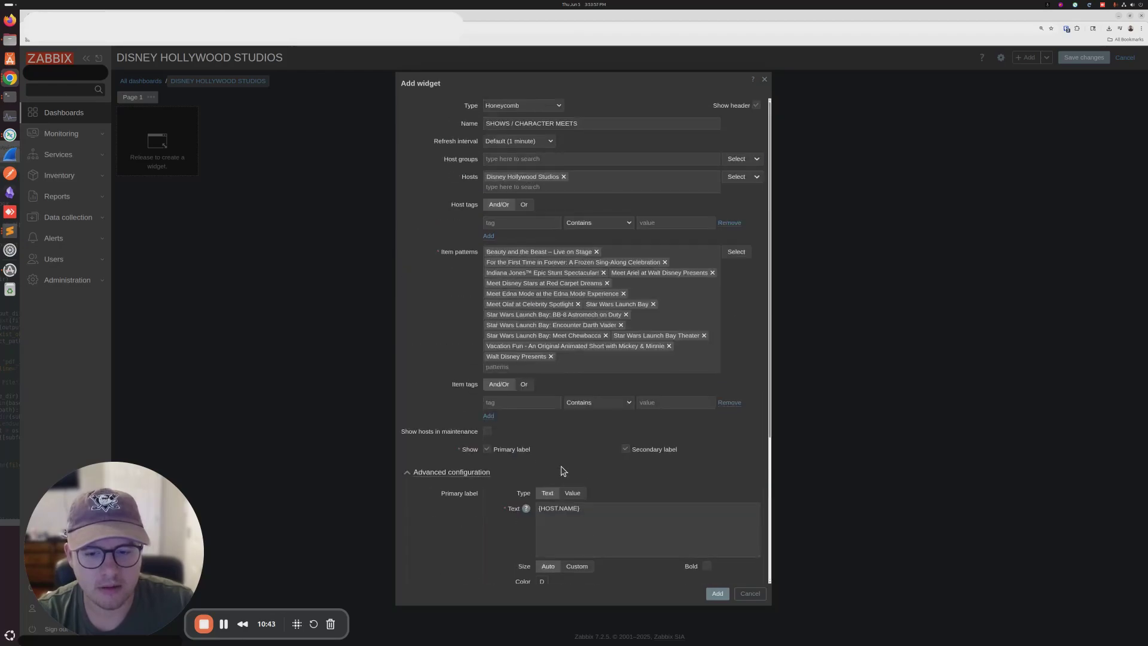
left_click(716, 597)
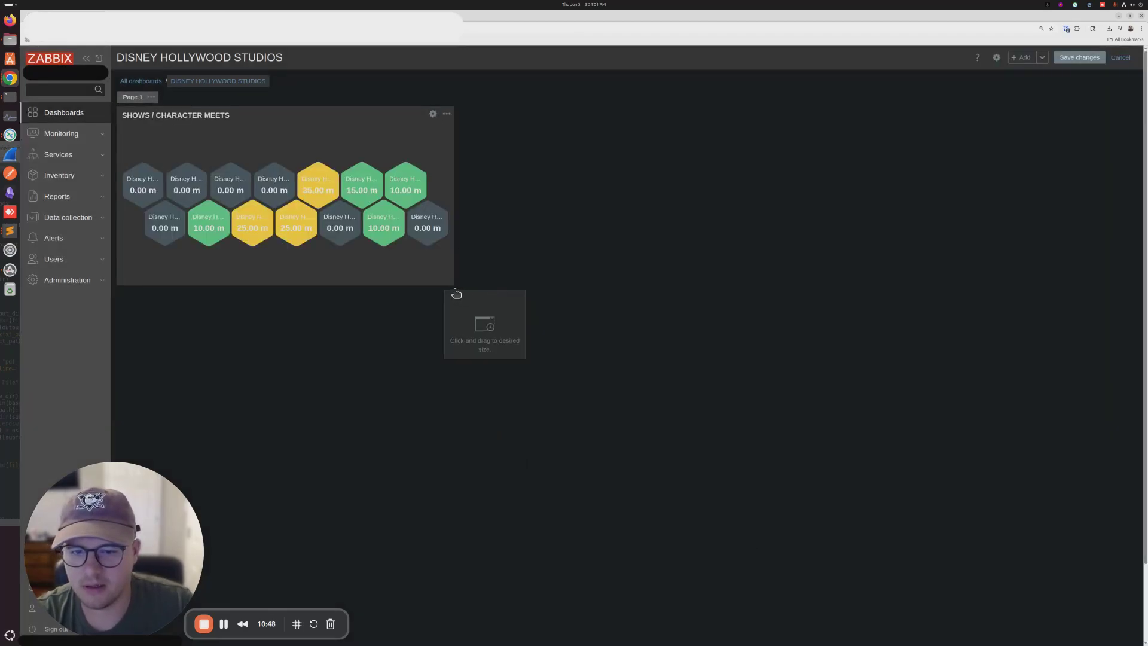
Set the SHOWS / CHARACTER MEETS widget's primary label text to {ITEM.NAME} and resize it to a wider, shorter honeycomb
left_click_drag(453, 288, 524, 267)
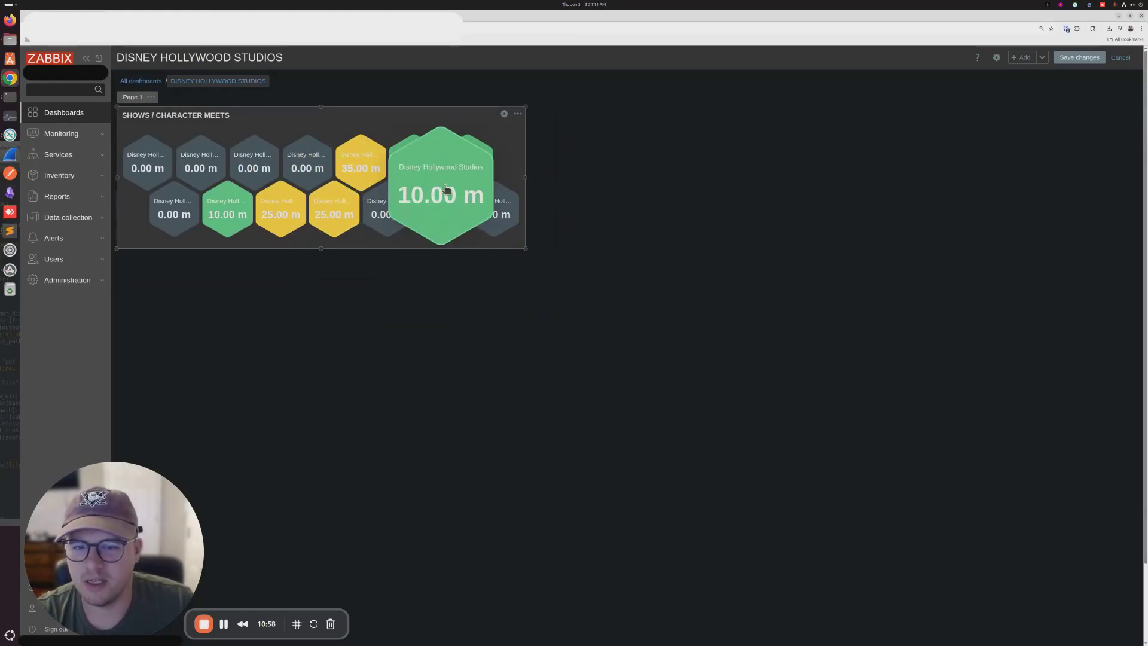
left_click(504, 114)
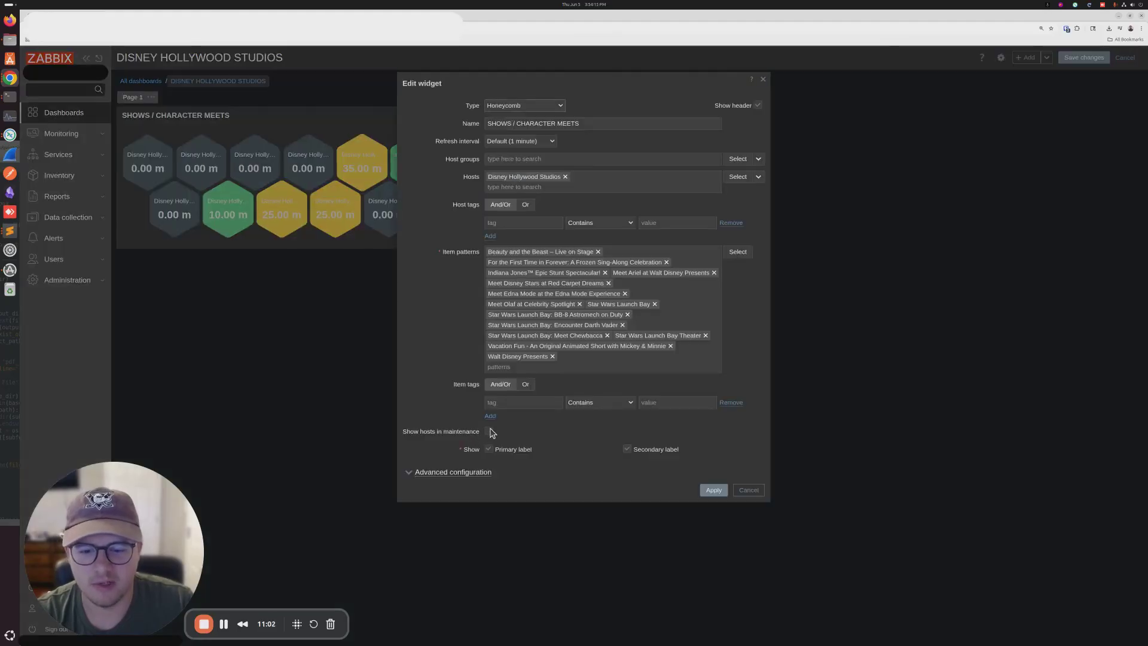
left_click(422, 473)
double_click(547, 509)
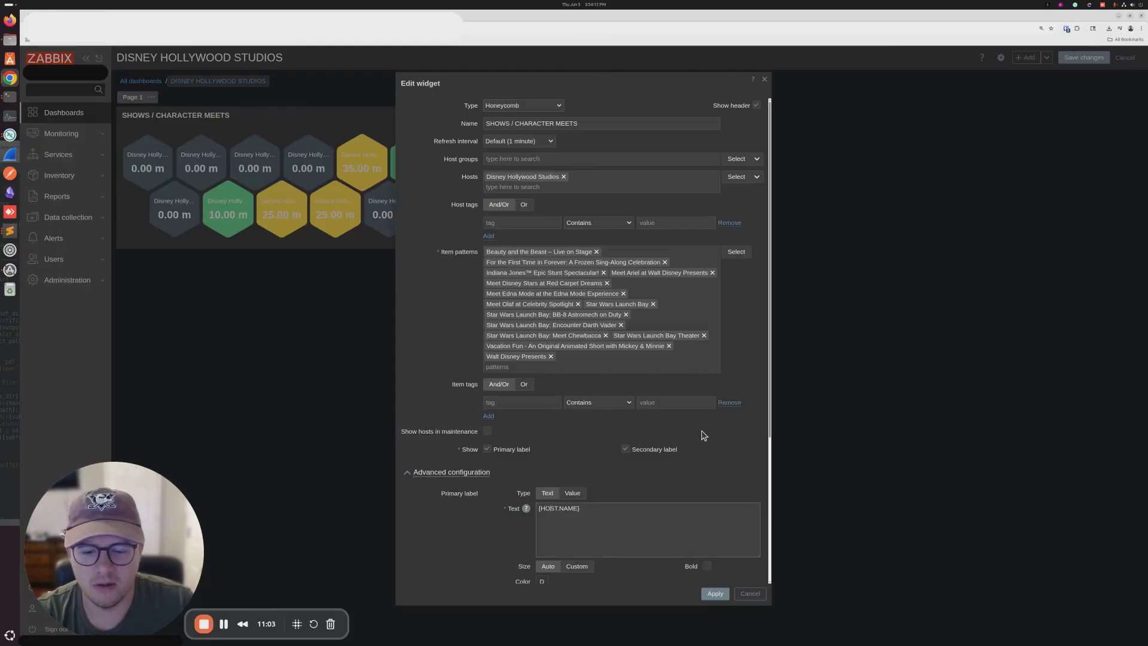
key("BackSpace")
type("ITEM")
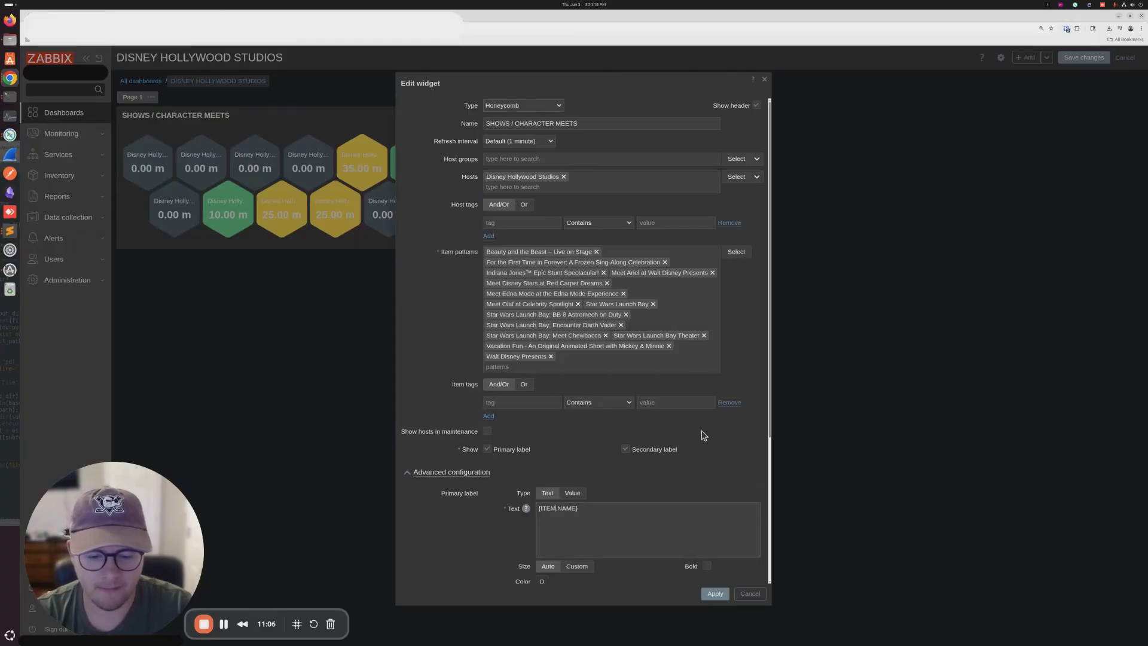
left_click(712, 595)
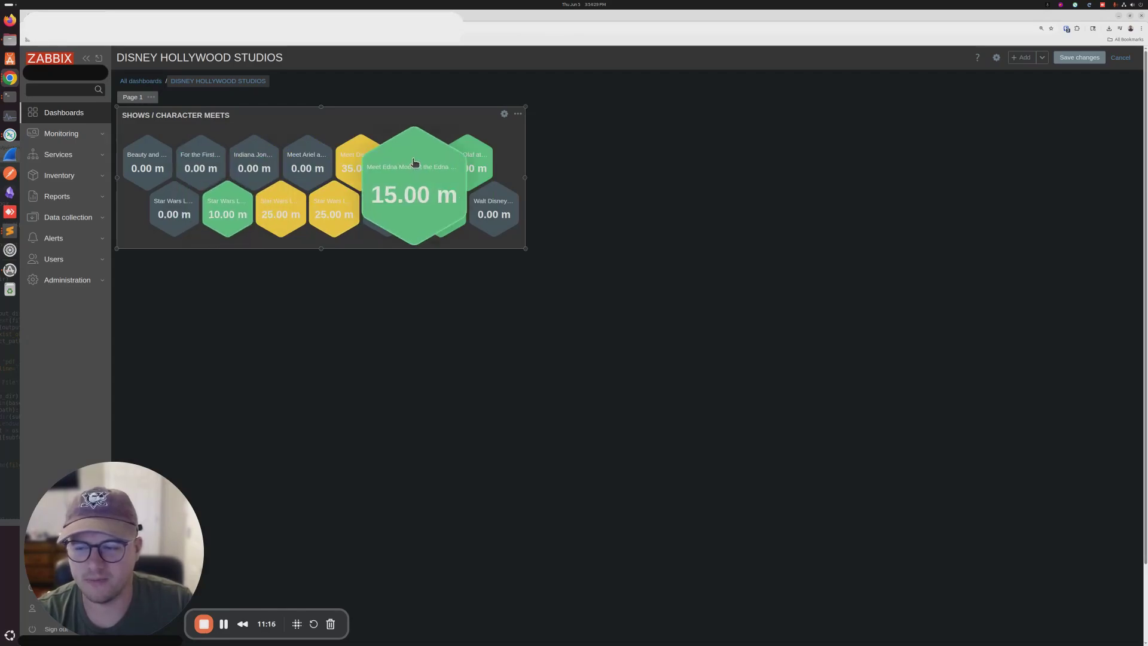
left_click_drag(524, 249, 490, 250)
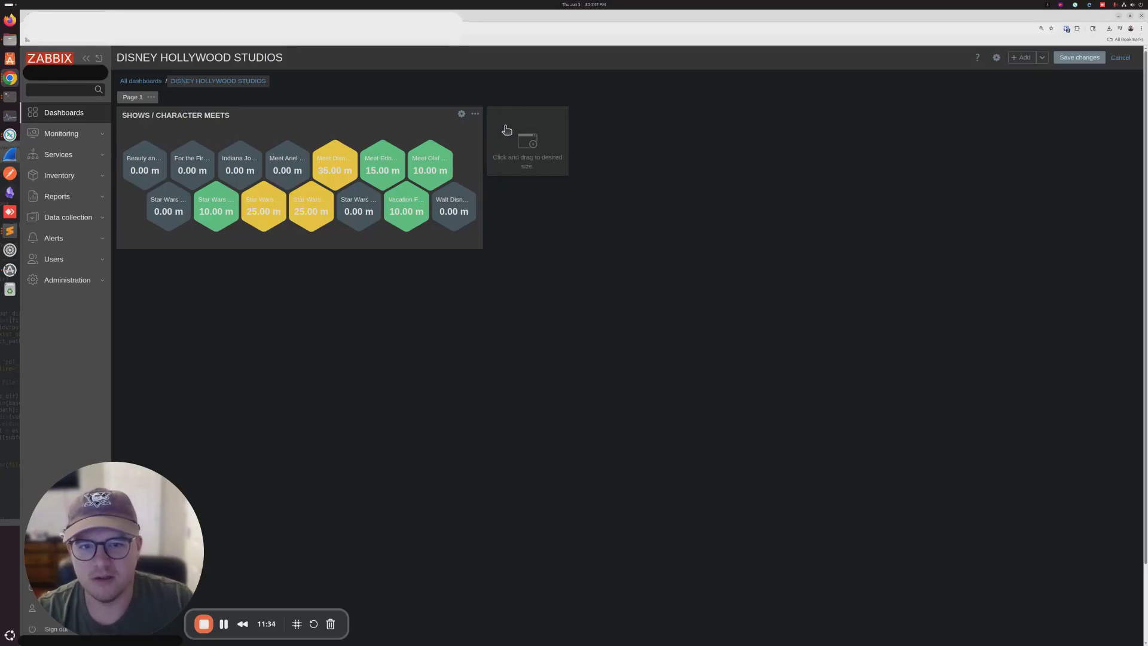
Create an Item value widget beside the honeycomb for Alien Swirling Saucers, with the value's decimal places set to 0
left_click_drag(513, 134, 568, 159)
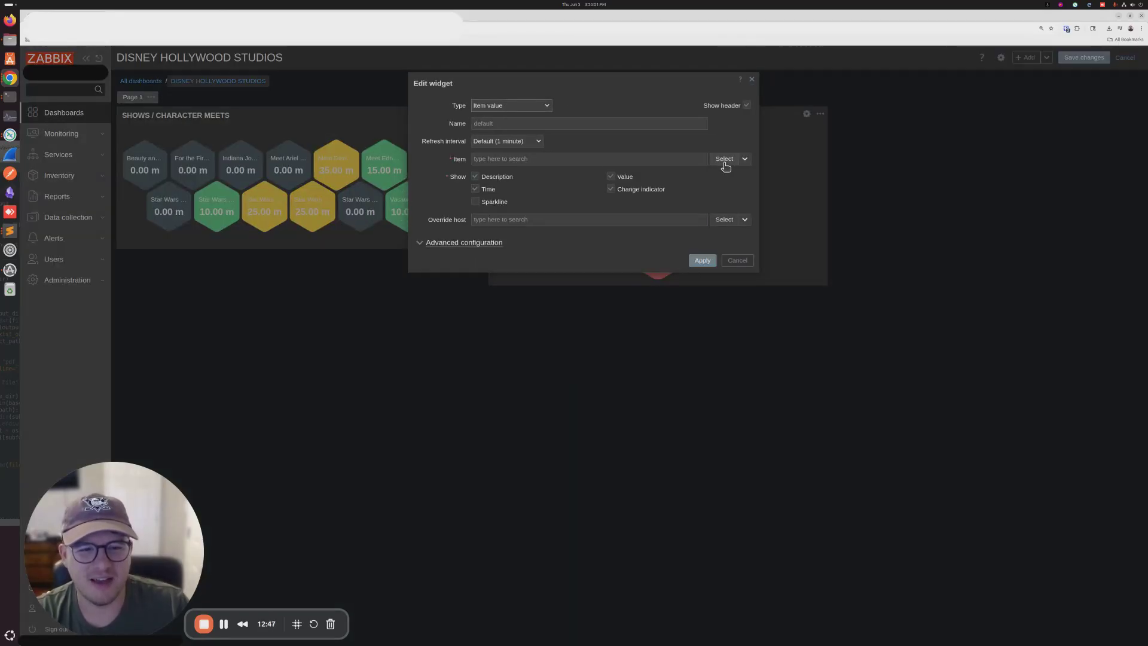
left_click(724, 159)
left_click(346, 147)
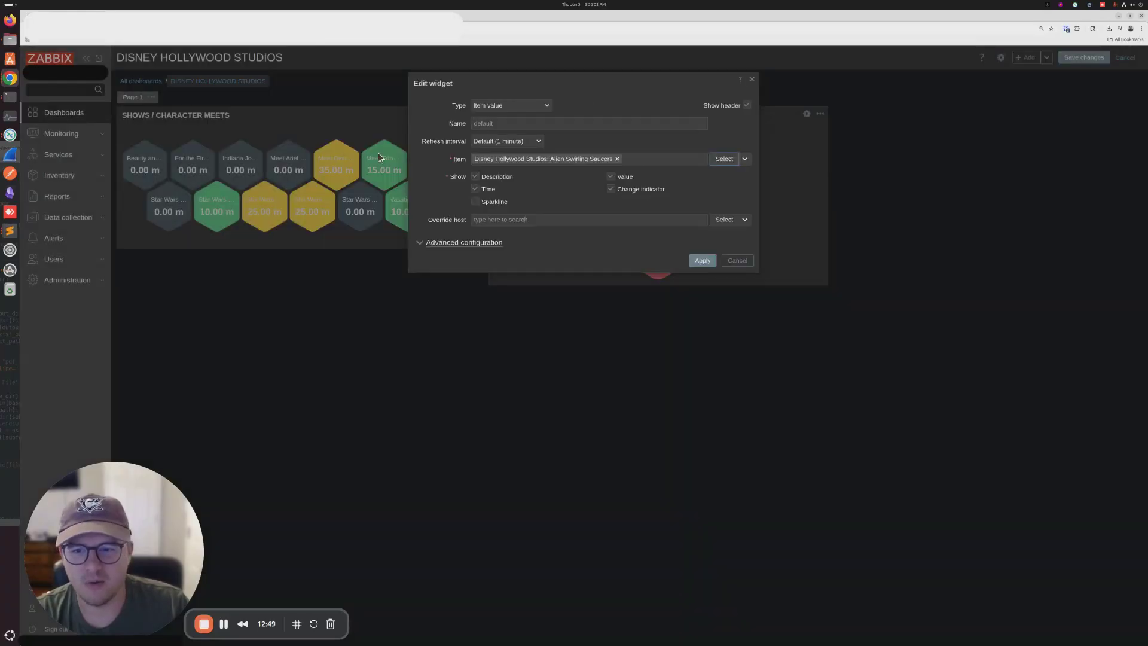
left_click(446, 242)
scroll(496, 199, "down", 2)
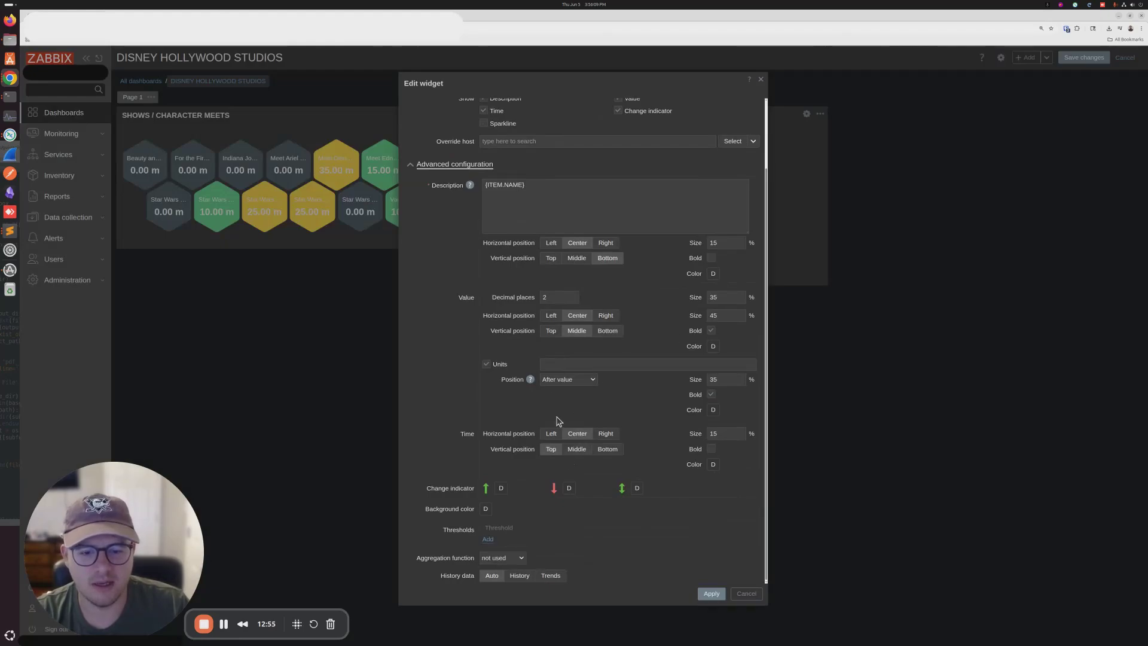
left_click_drag(553, 299, 502, 295)
Set the Alien Swirling Saucers widget's thresholds to 65 for red, 45 for yellow and 1 for green, and apply the widget settings
left_click(494, 541)
scroll(494, 541, "down", 1)
left_click(493, 541)
left_click(499, 555)
left_click(507, 555)
type("1")
left_click(515, 541)
type("45")
left_click(515, 525)
type("60")
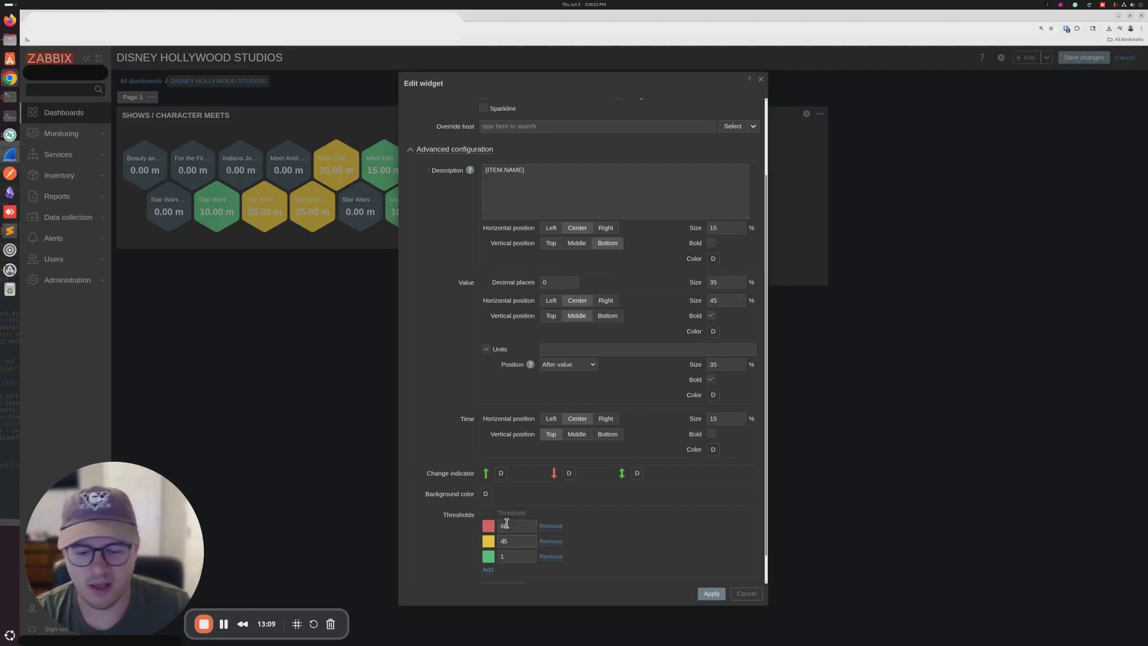
key("BackSpace")
type("5")
left_click(710, 595)
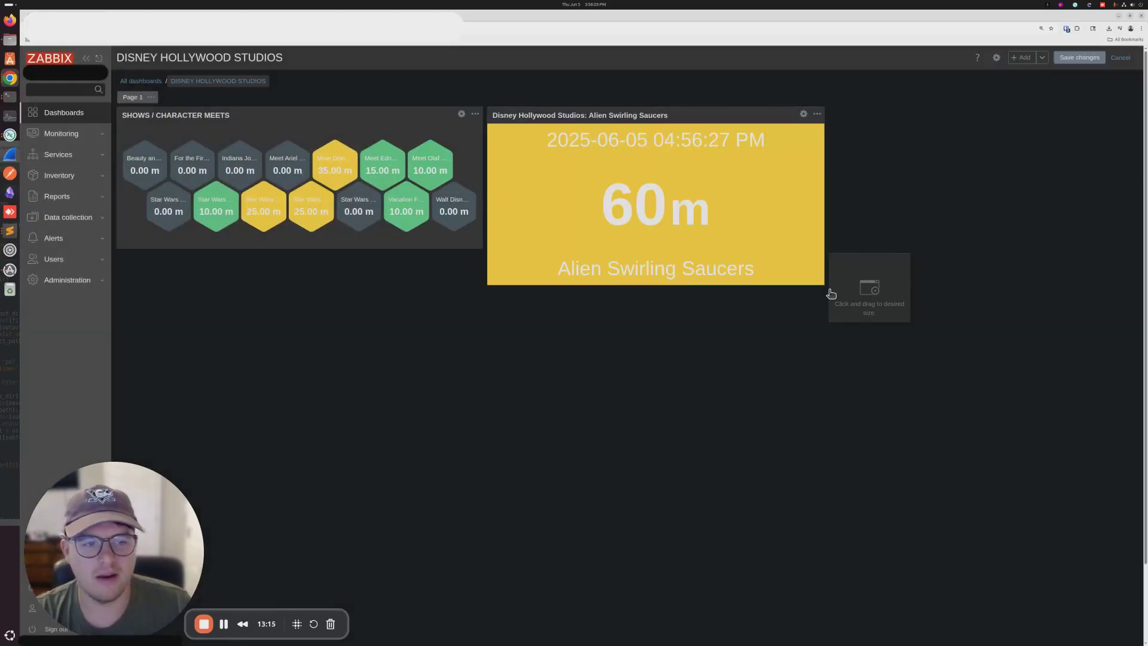
Shrink the Alien Swirling Saucers widget to a small tile and turn off its time display
left_click_drag(824, 285, 527, 146)
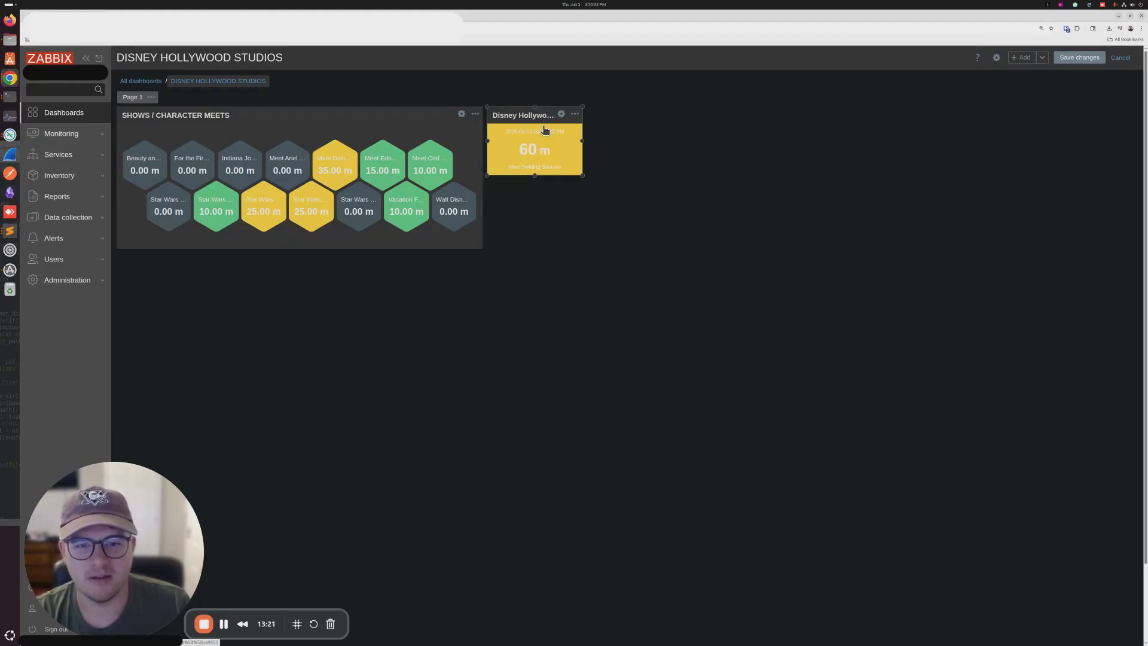
left_click(560, 113)
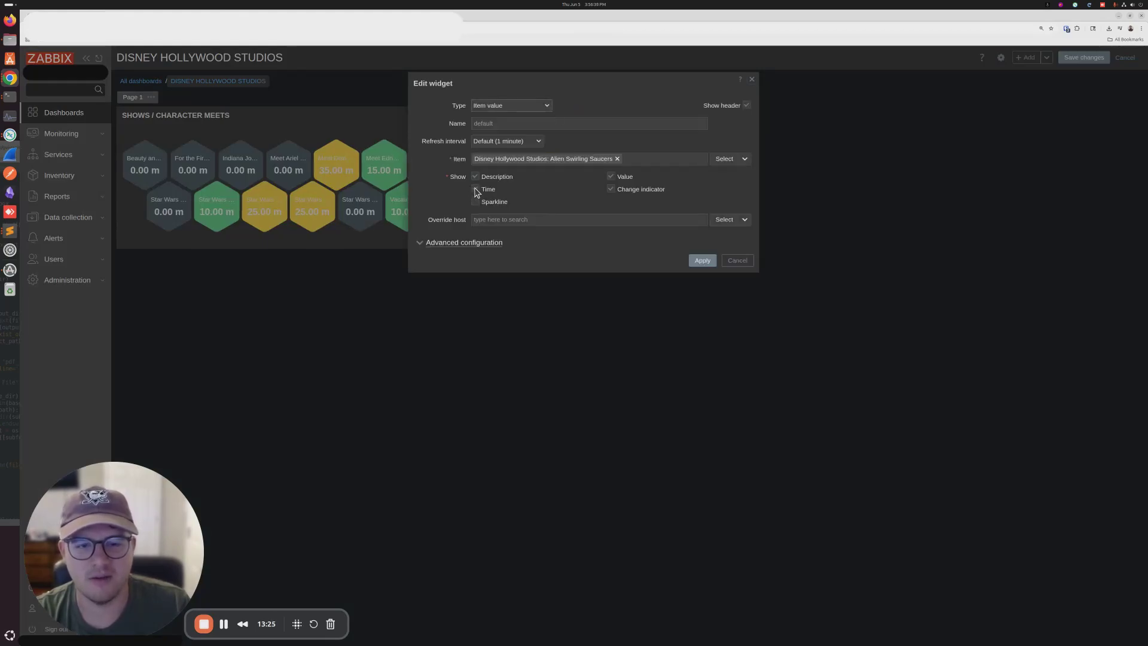
left_click(703, 260)
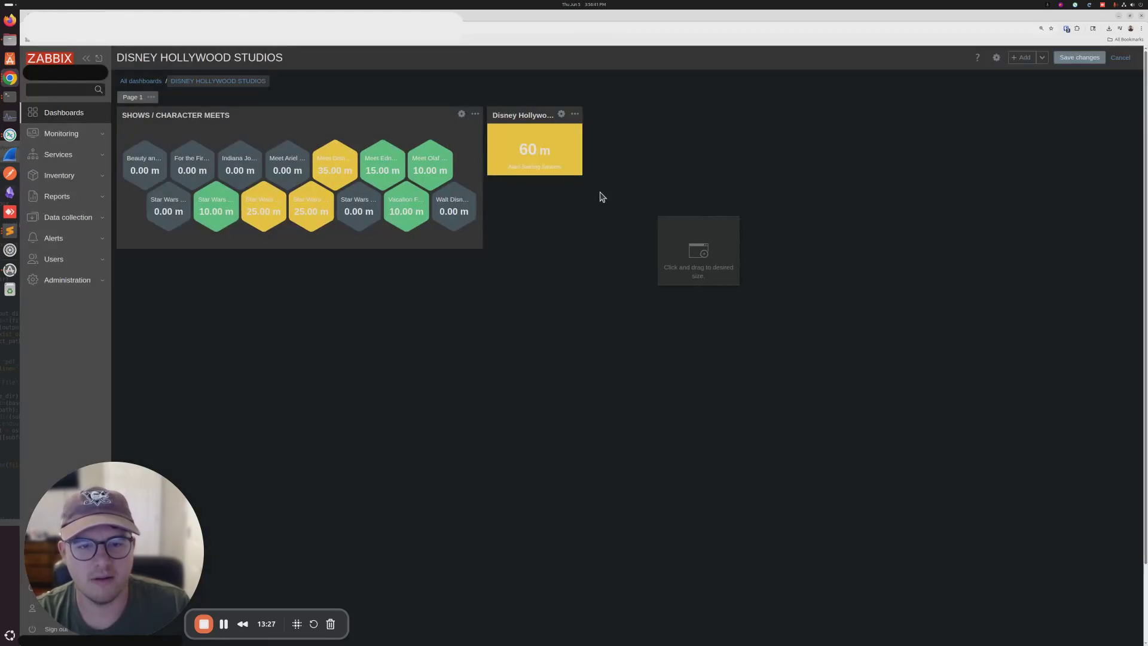
Increase the description text size in the Alien Swirling Saucers widget and widen the tile to fit the full ride name
left_click(562, 114)
left_click(436, 243)
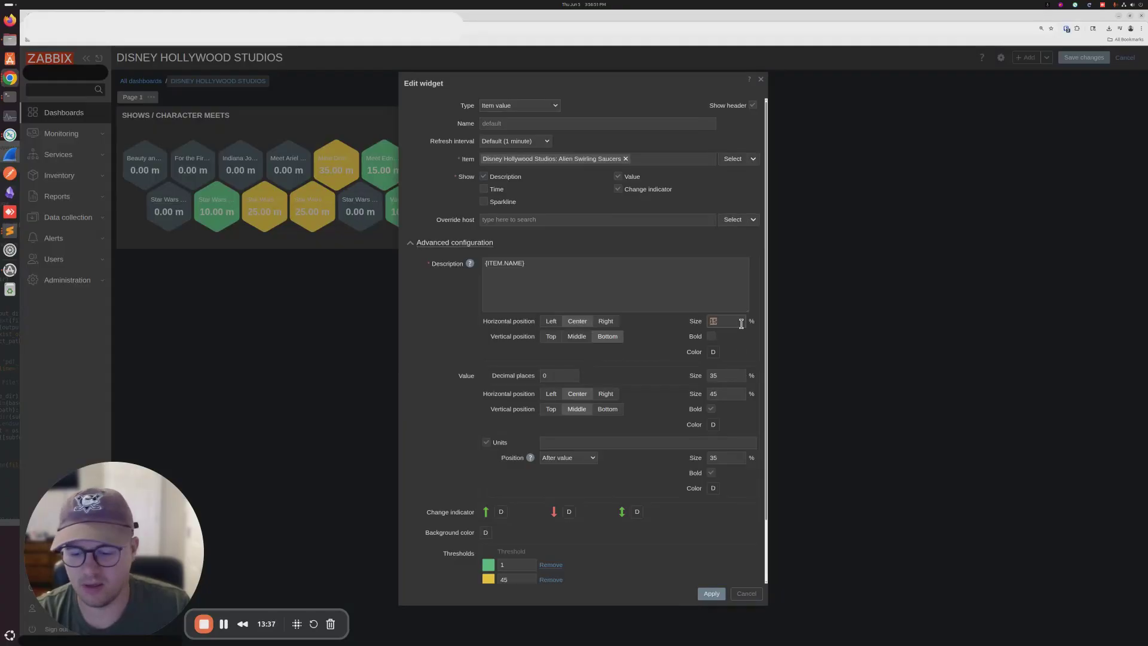
left_click(711, 593)
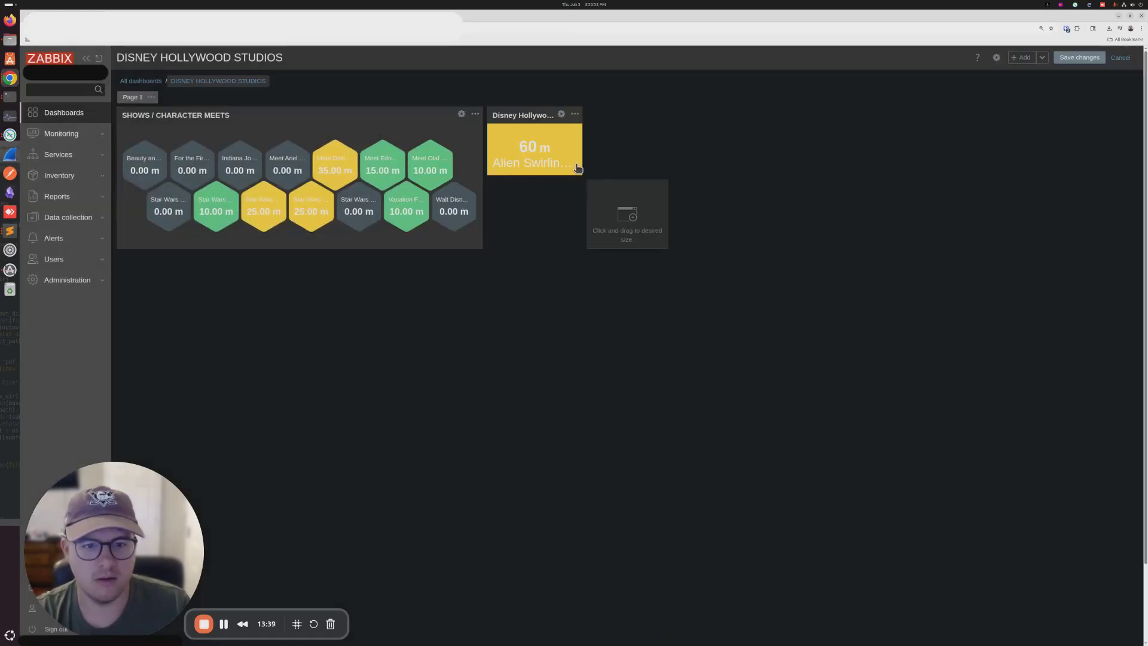
left_click_drag(580, 173, 625, 187)
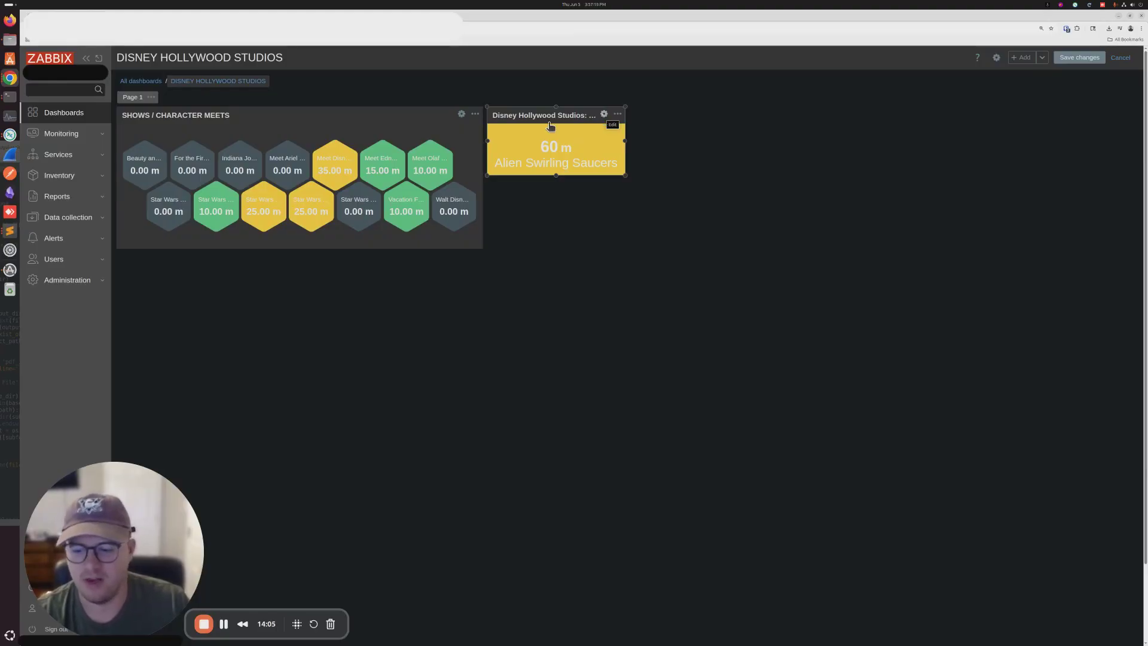
Copy the Alien Swirling Saucers widget and paste the duplicate into the empty space beside it
left_click(603, 115)
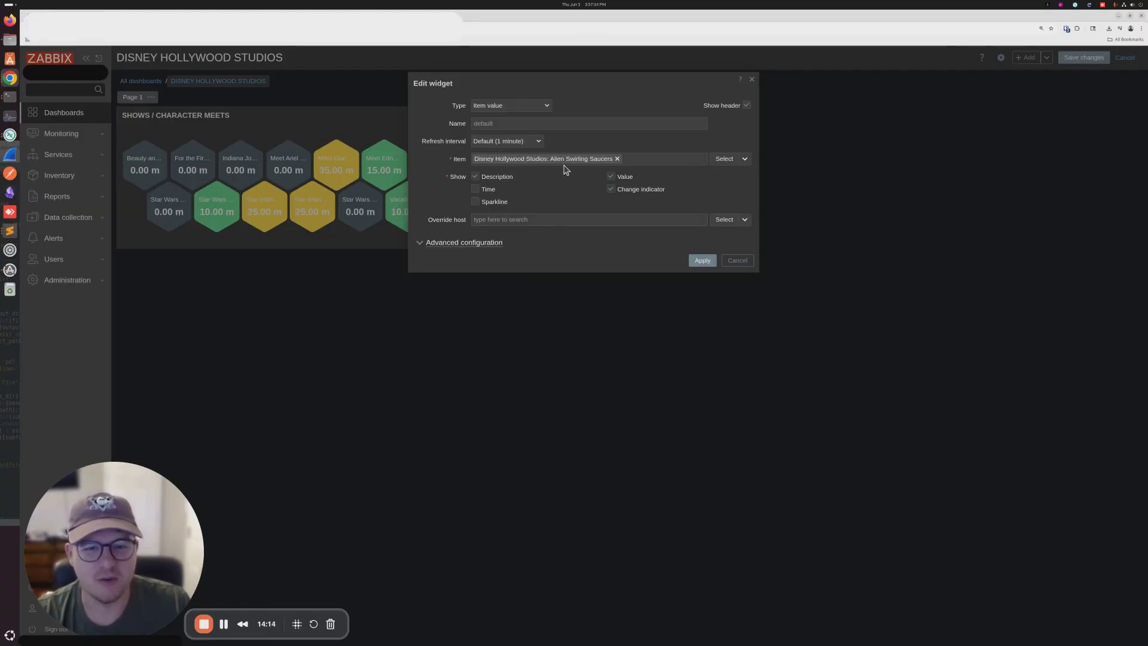
left_click(737, 261)
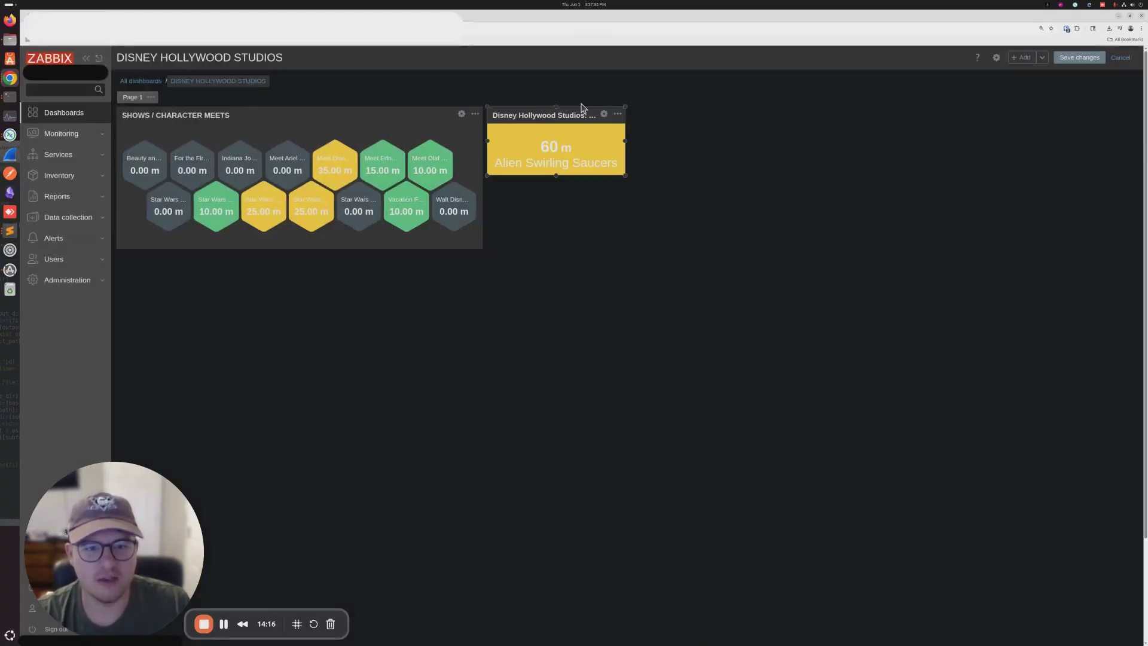
left_click(617, 114)
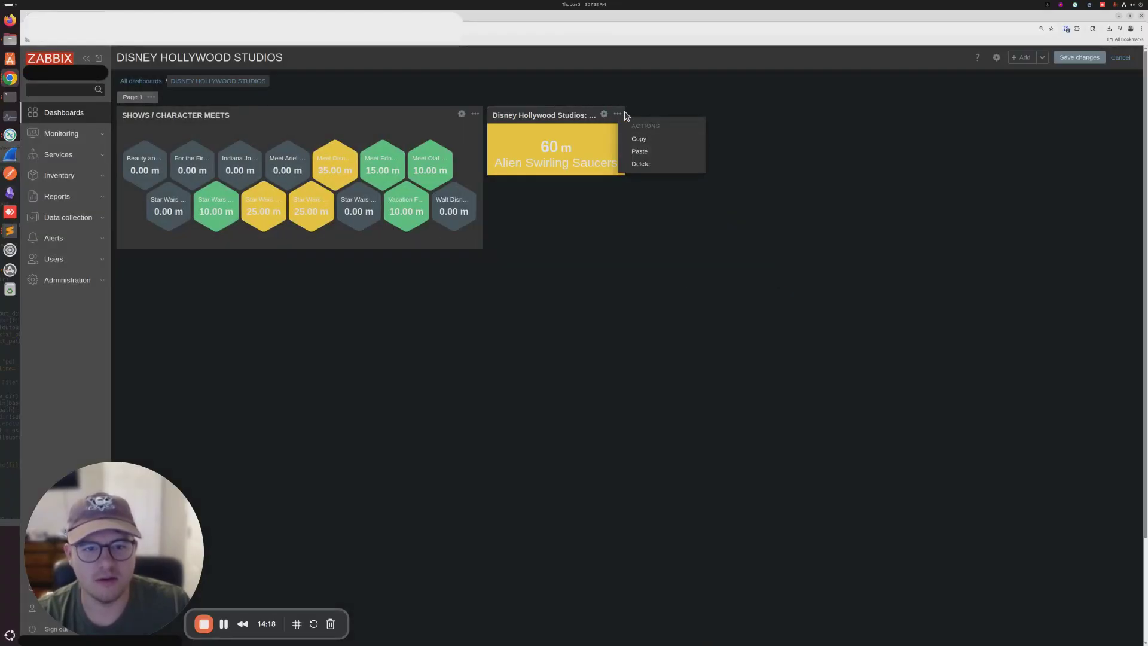
left_click_drag(651, 124, 650, 127)
left_click(681, 154)
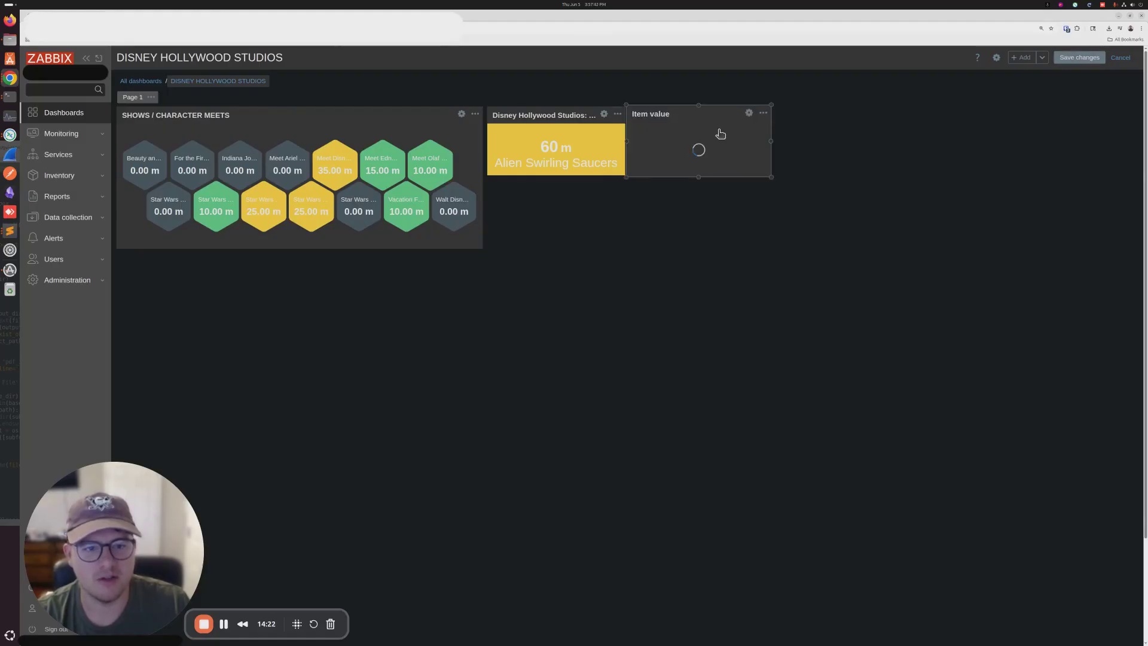
Switch the pasted widget's item to Mickey & Minnie's Runaway Railway, apply it and widen the tile
left_click(746, 115)
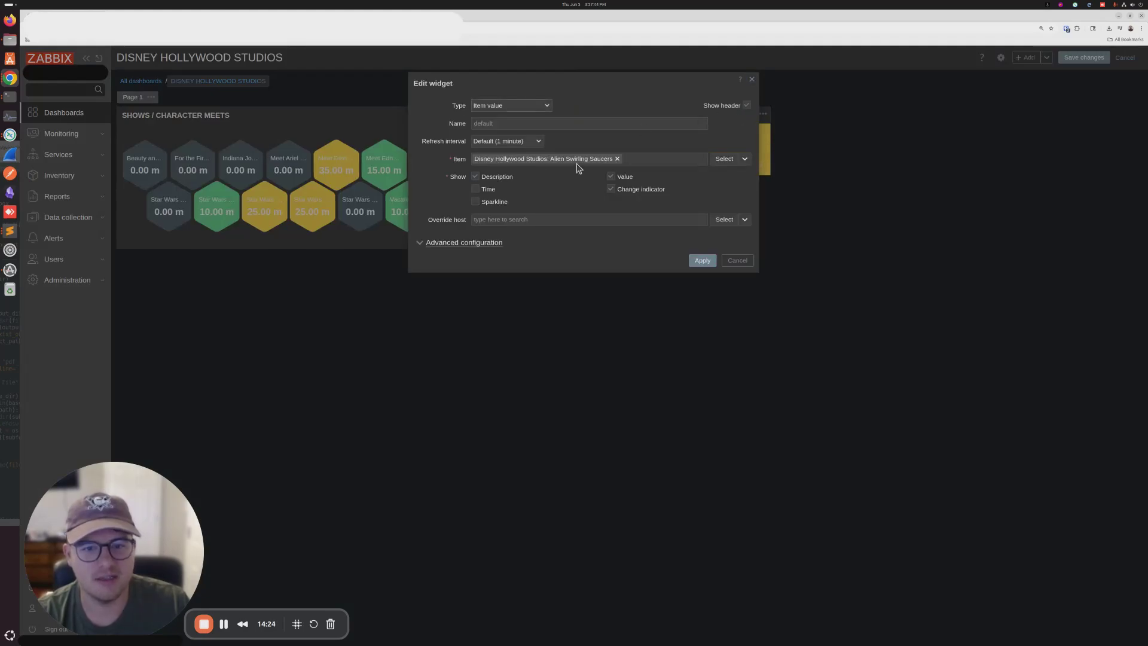
left_click(617, 159)
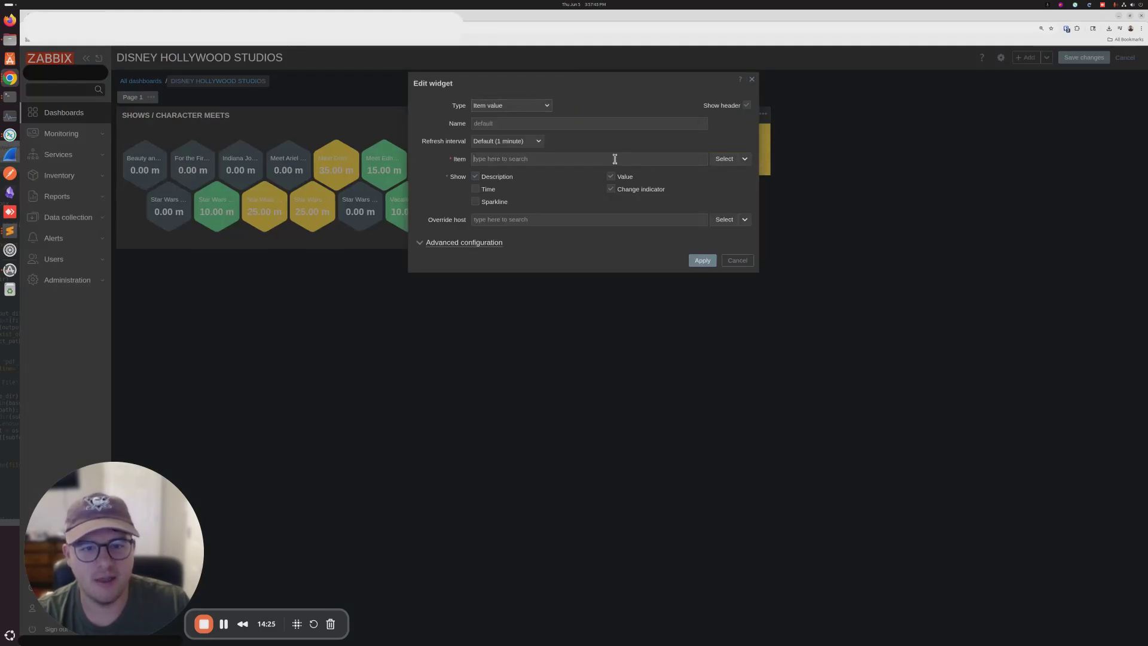
left_click(721, 159)
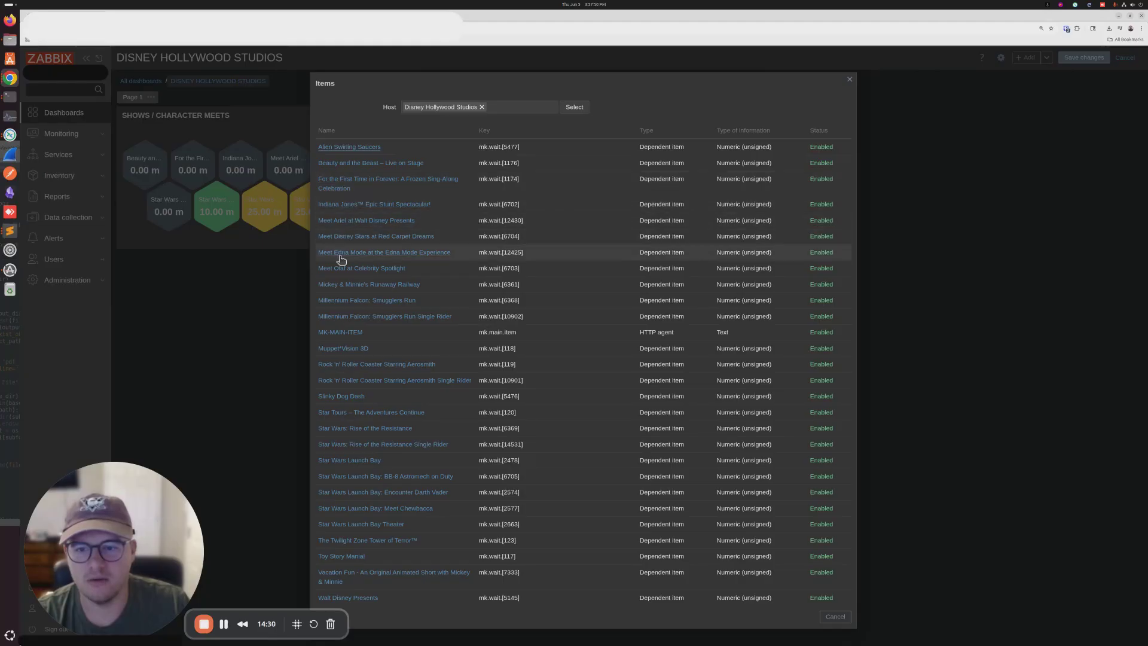
left_click(362, 286)
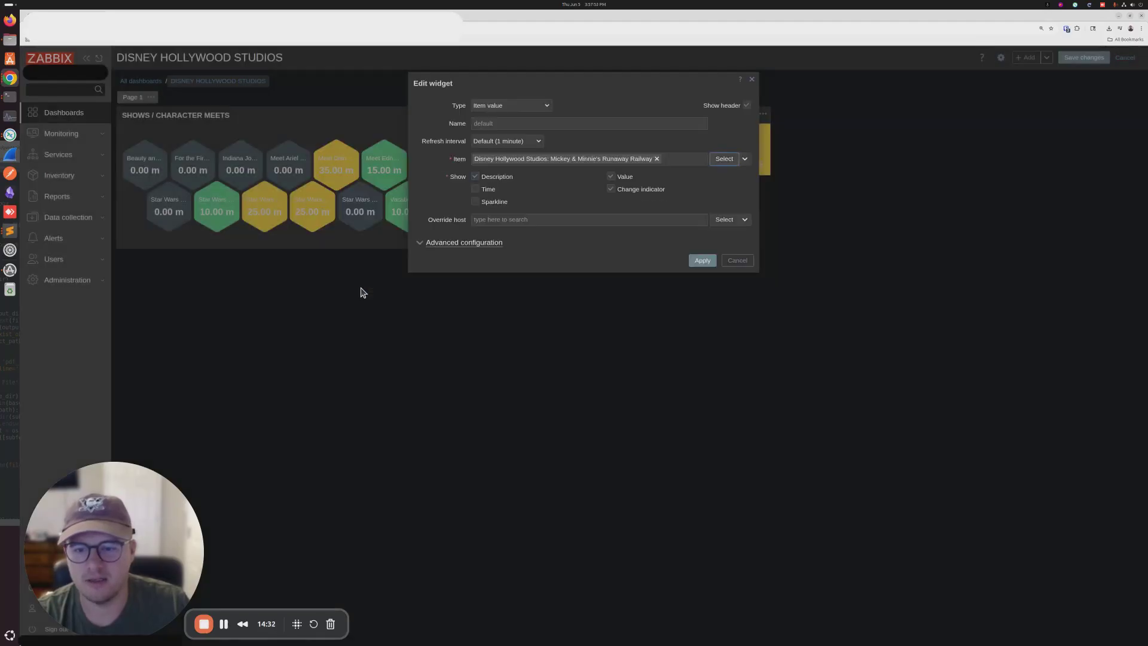
left_click(705, 262)
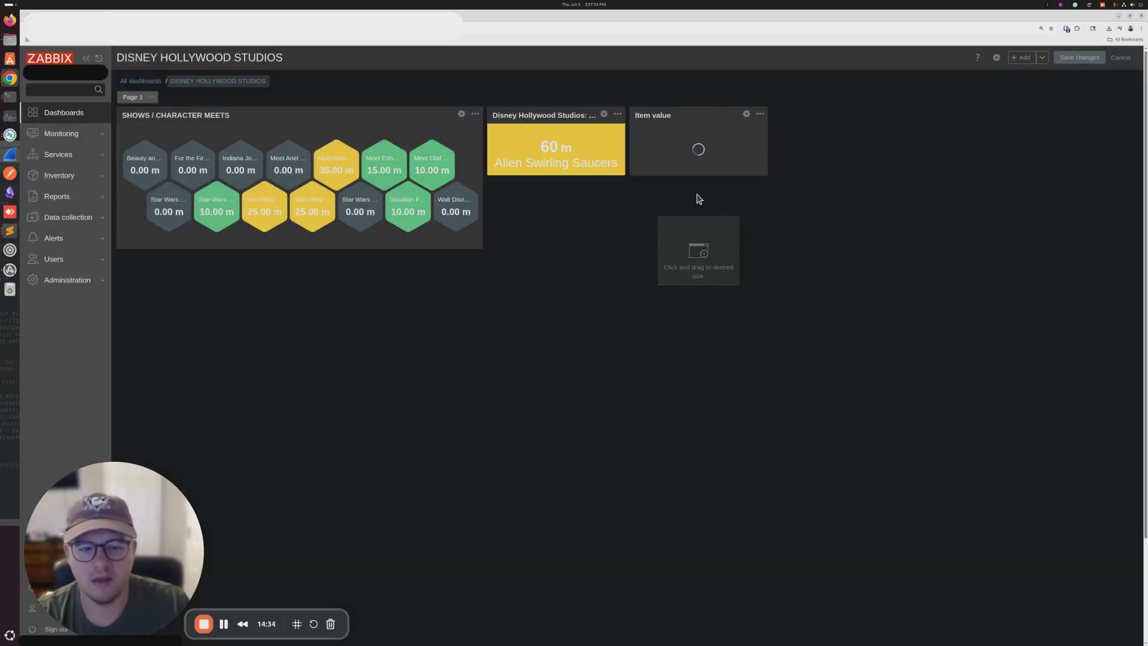
left_click_drag(765, 177, 866, 179)
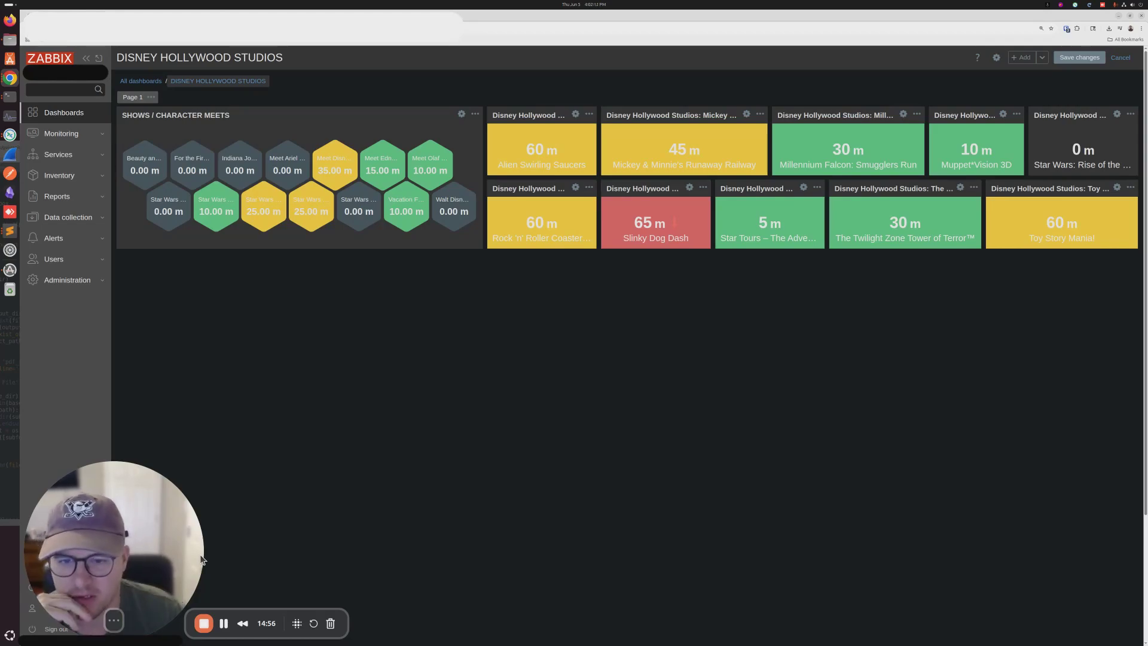
Set the secondary label's decimal places to 0 in the SHOWS / CHARACTER MEETS honeycomb and apply the change
mouse_move(473, 348)
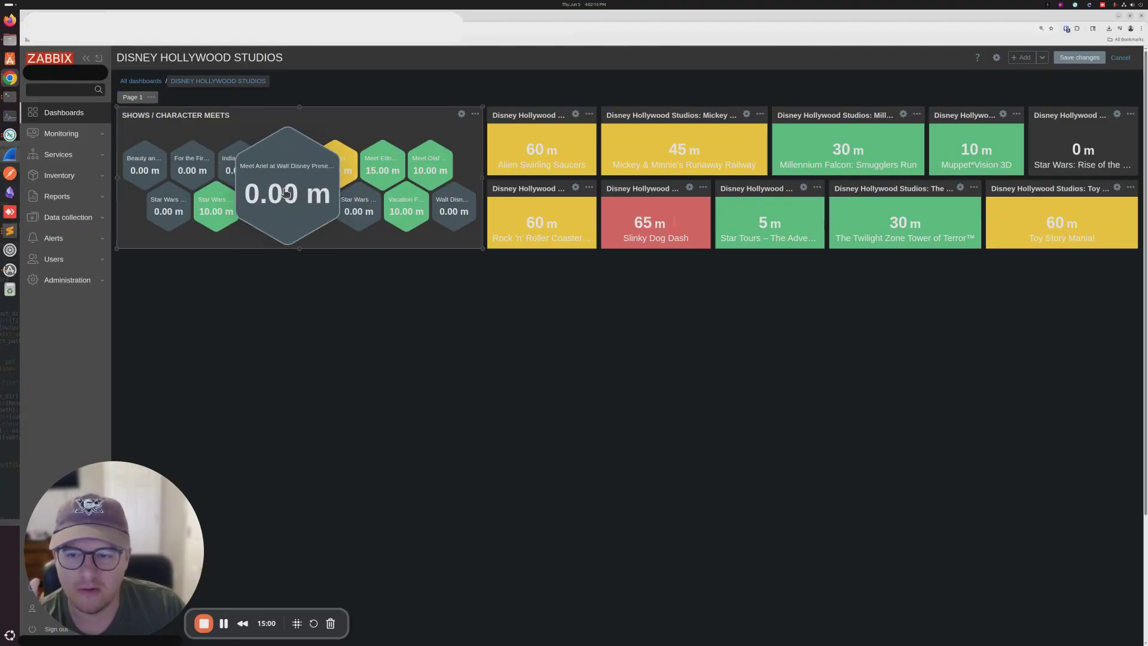
left_click(462, 115)
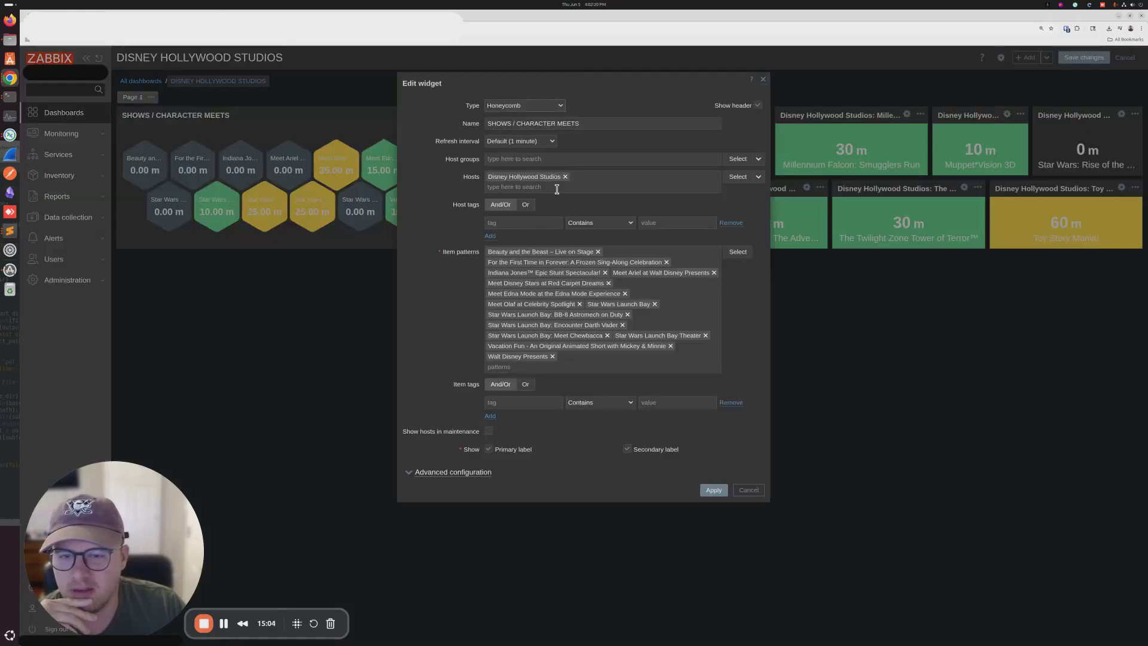
left_click(437, 473)
scroll(574, 477, "down", 3)
scroll(572, 475, "down", 1)
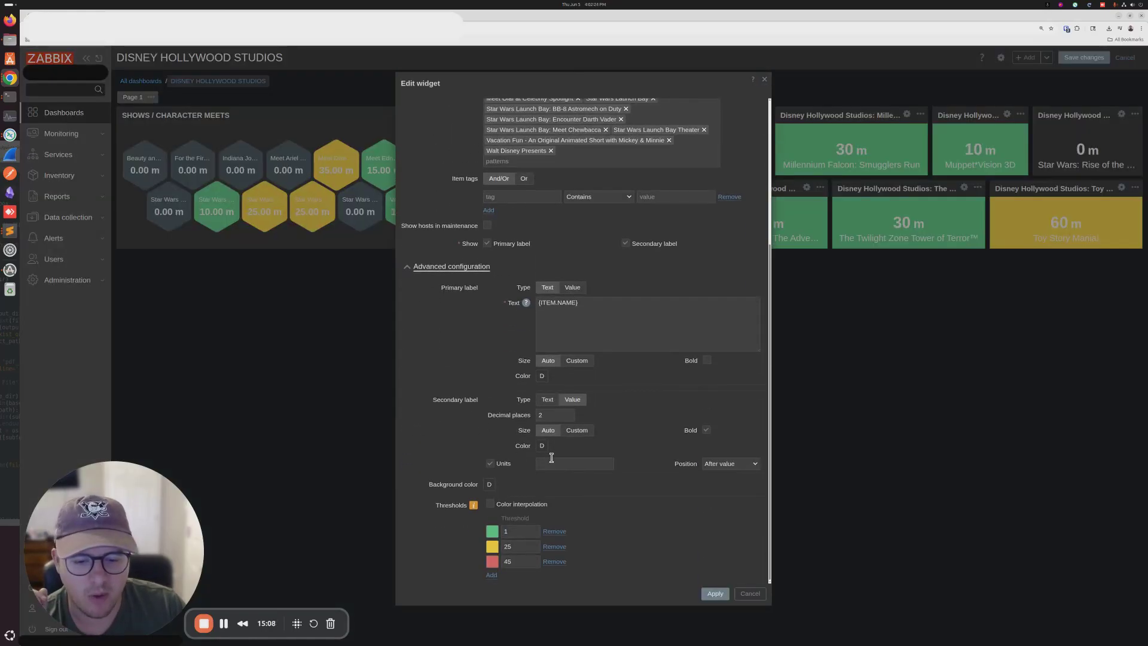
left_click(547, 417)
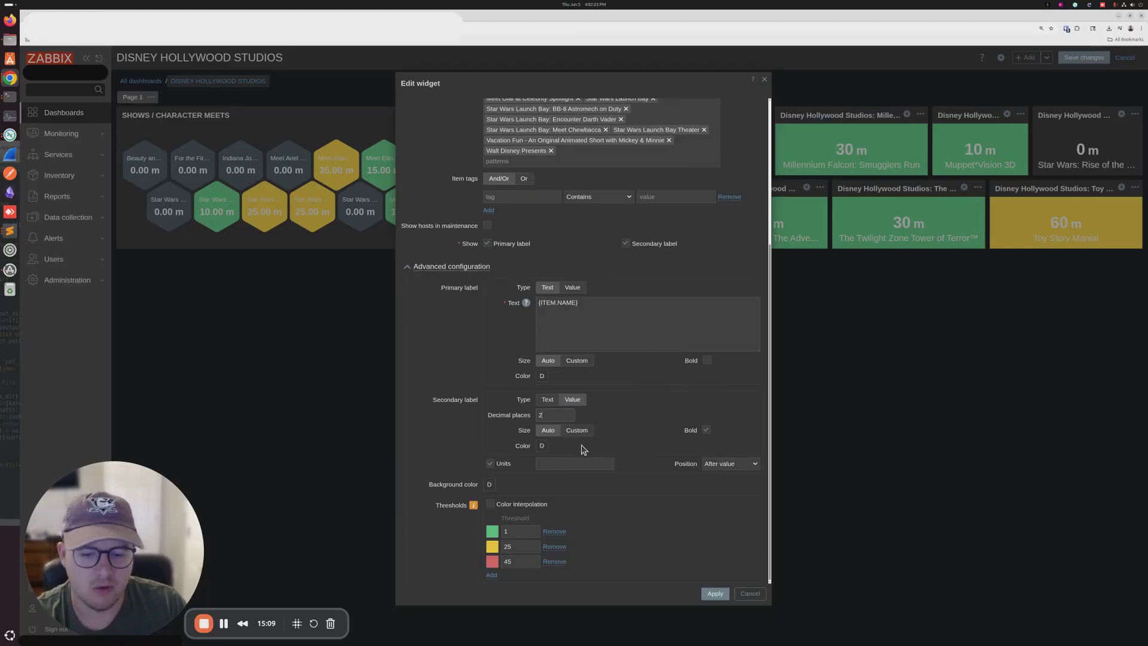
left_click(726, 596)
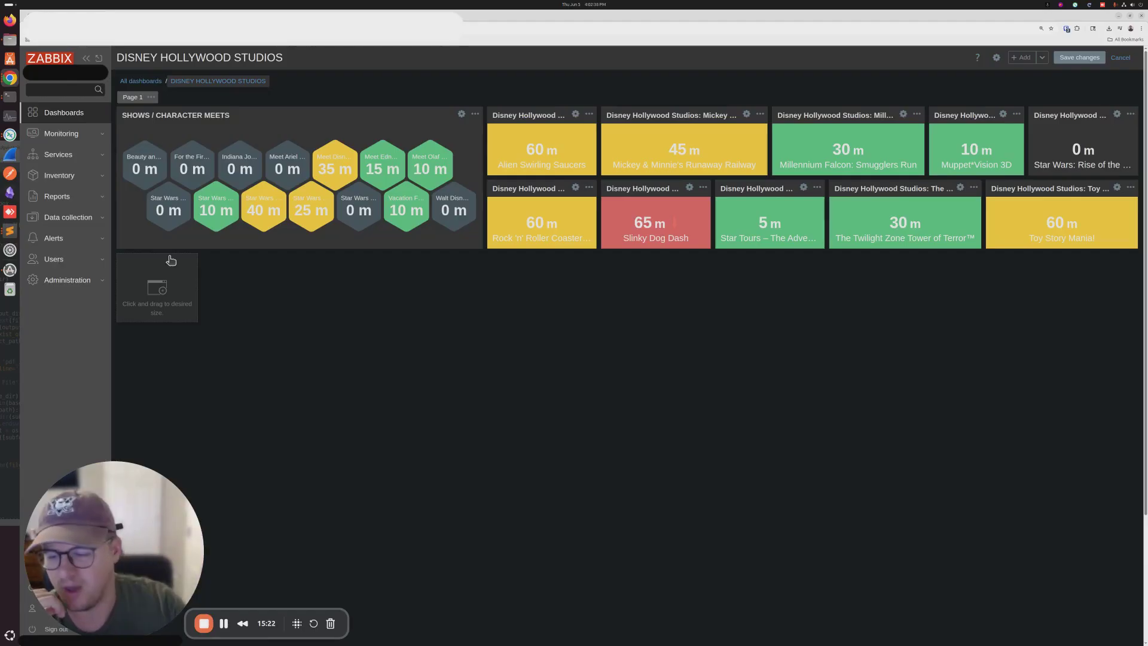
Start a new widget in the empty area below the honeycomb and name it TOP 15 LONGEST LINES
left_click(170, 291)
left_click(202, 312)
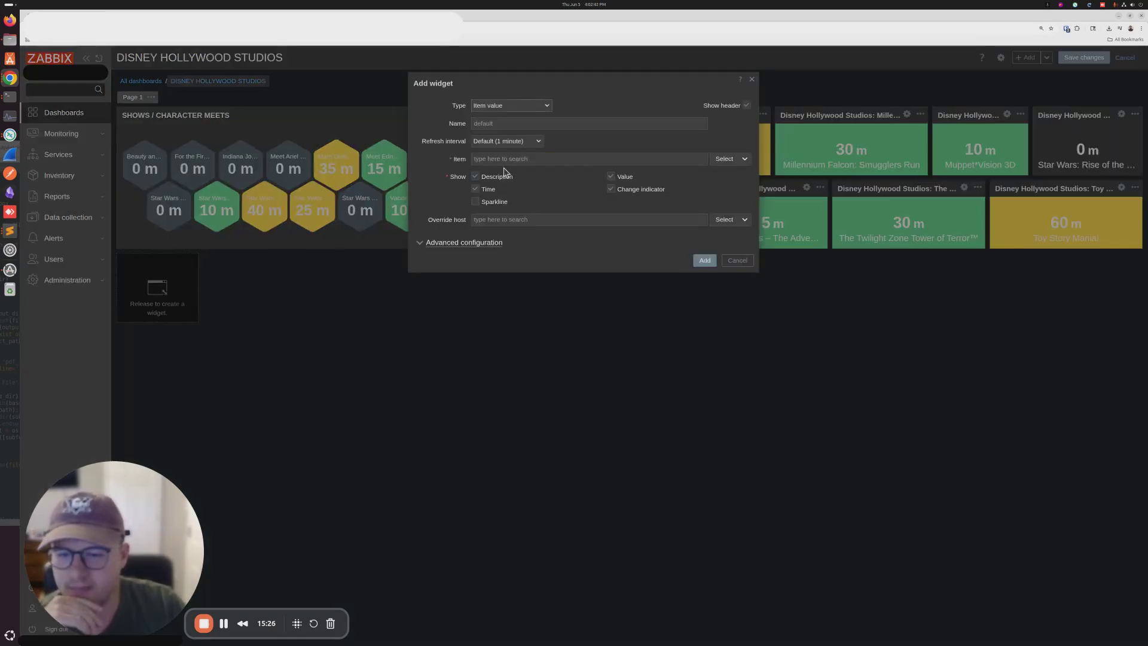
left_click(496, 123)
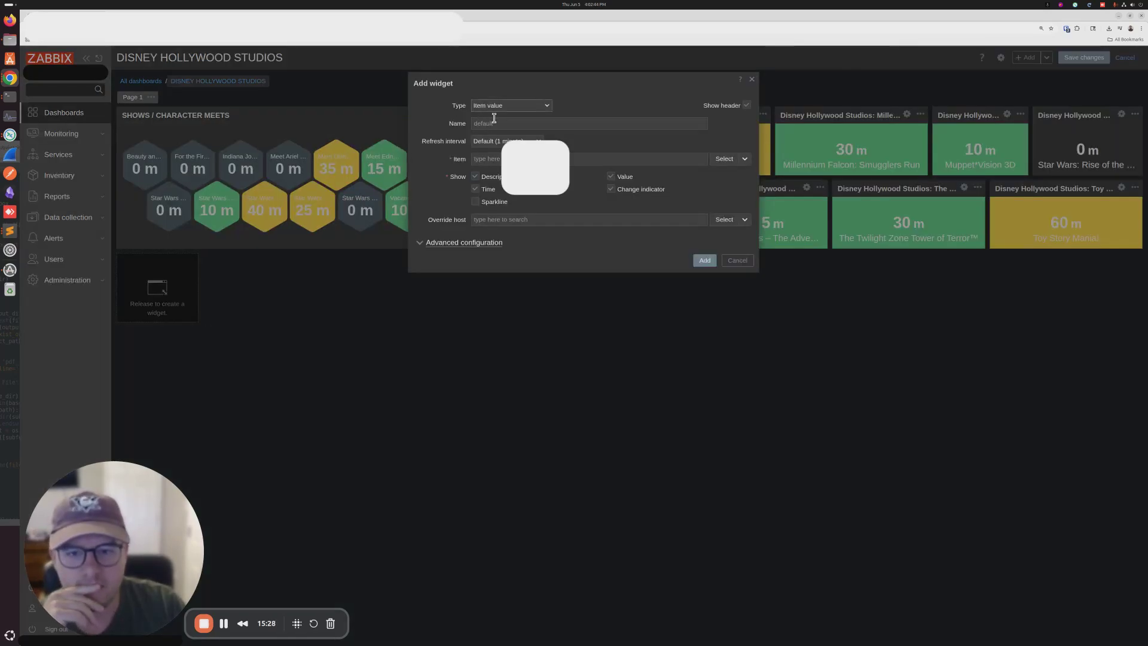
type("TOP 15")
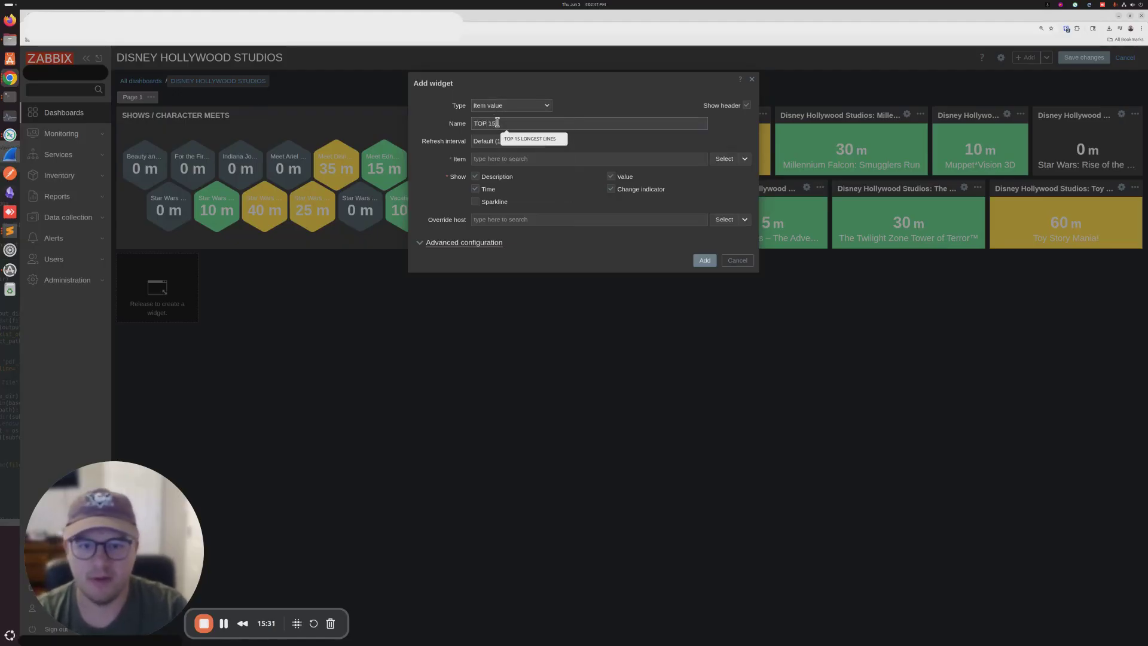
key("Down")
key("Return")
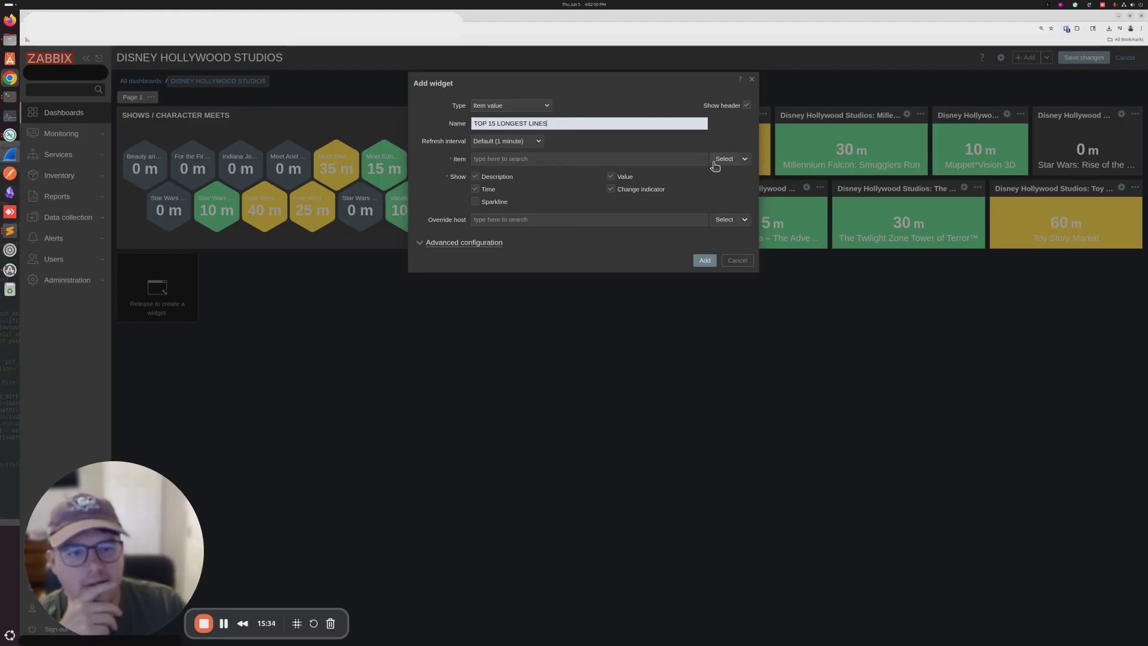
Change the new widget's type to Top items
left_click(492, 107)
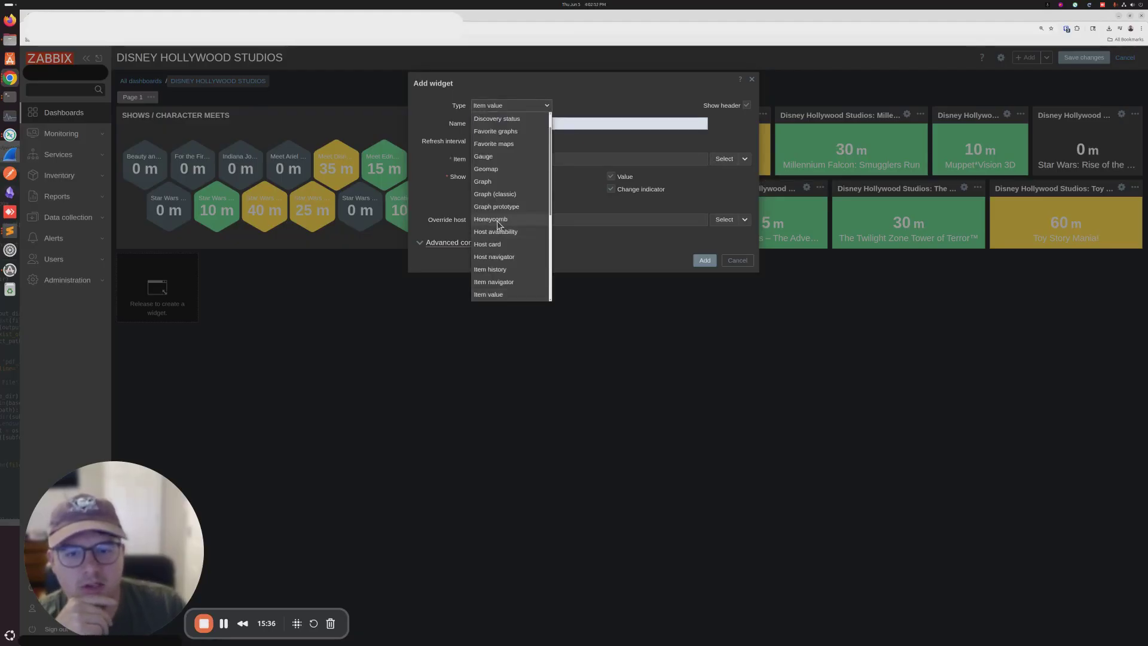
scroll(497, 224, "down", 2)
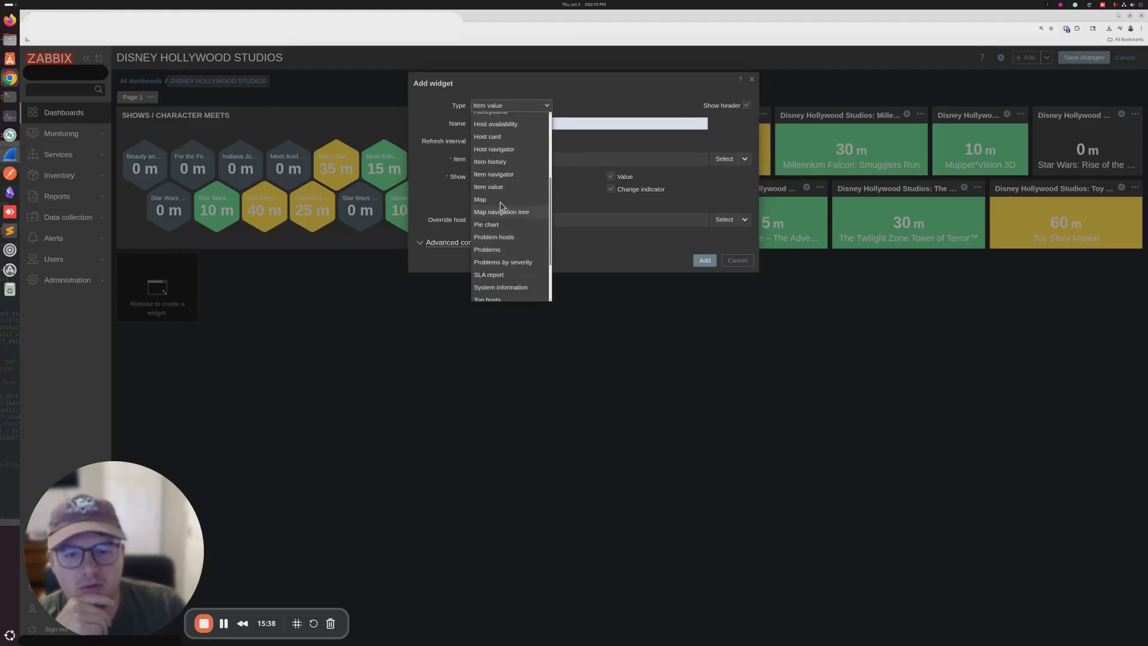
scroll(514, 247, "up", 2)
scroll(514, 247, "up", 2)
scroll(512, 245, "down", 3)
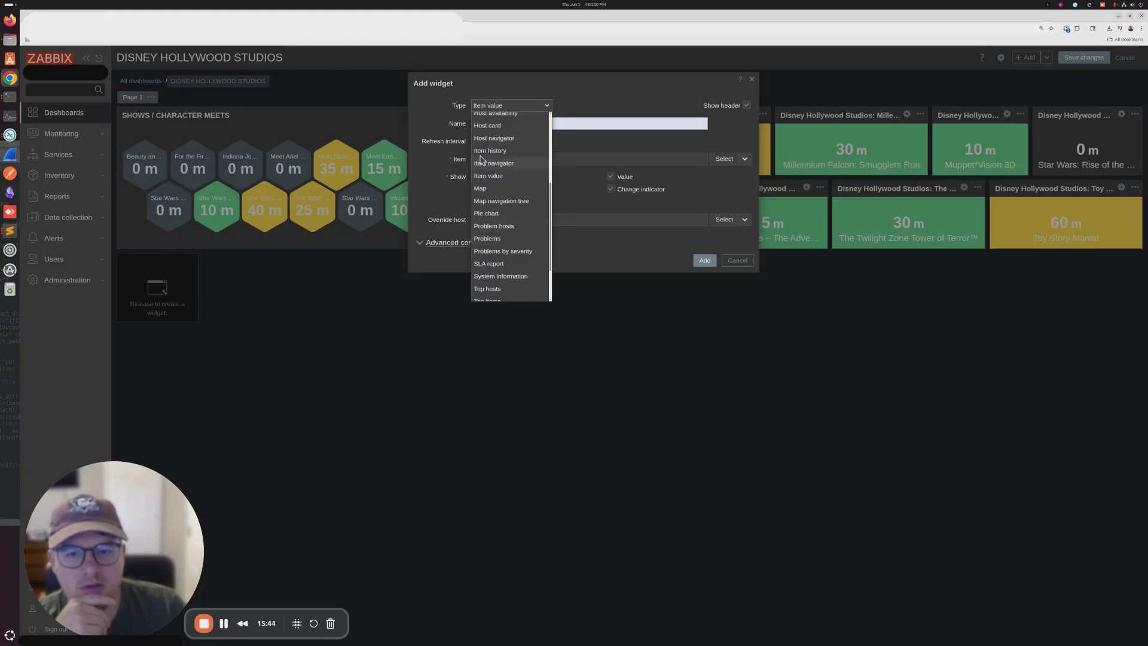
scroll(515, 236, "down", 2)
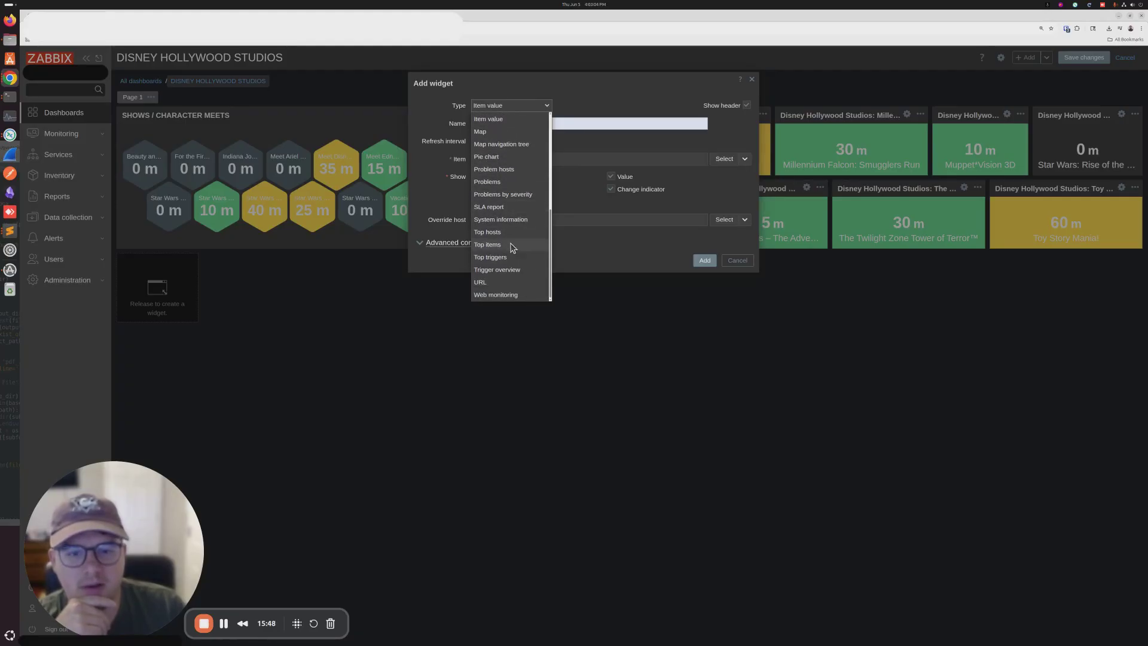
left_click(513, 246)
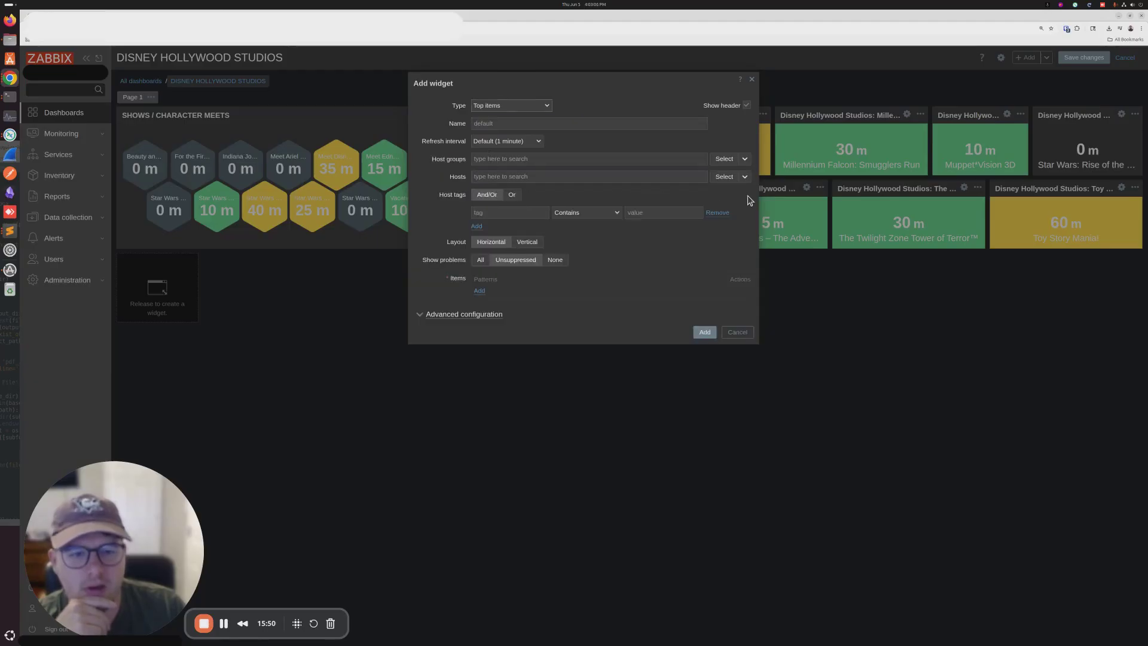
Assign Disney Hollywood Studios from the Amusement Parks group as the Top items widget's host
left_click(724, 177)
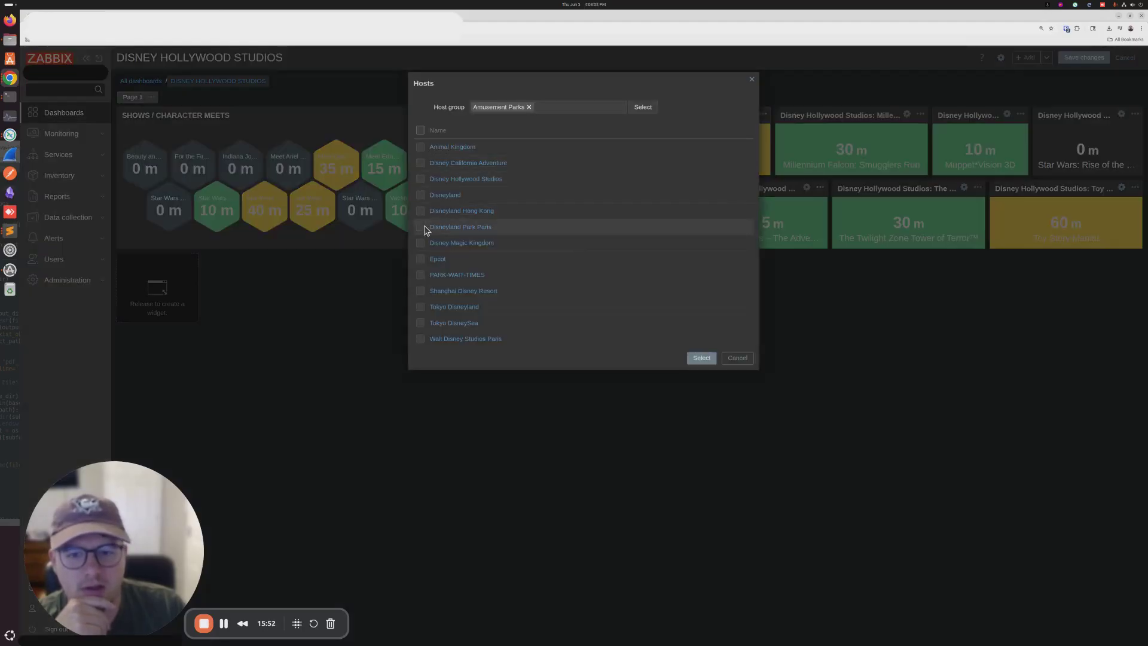
left_click(421, 179)
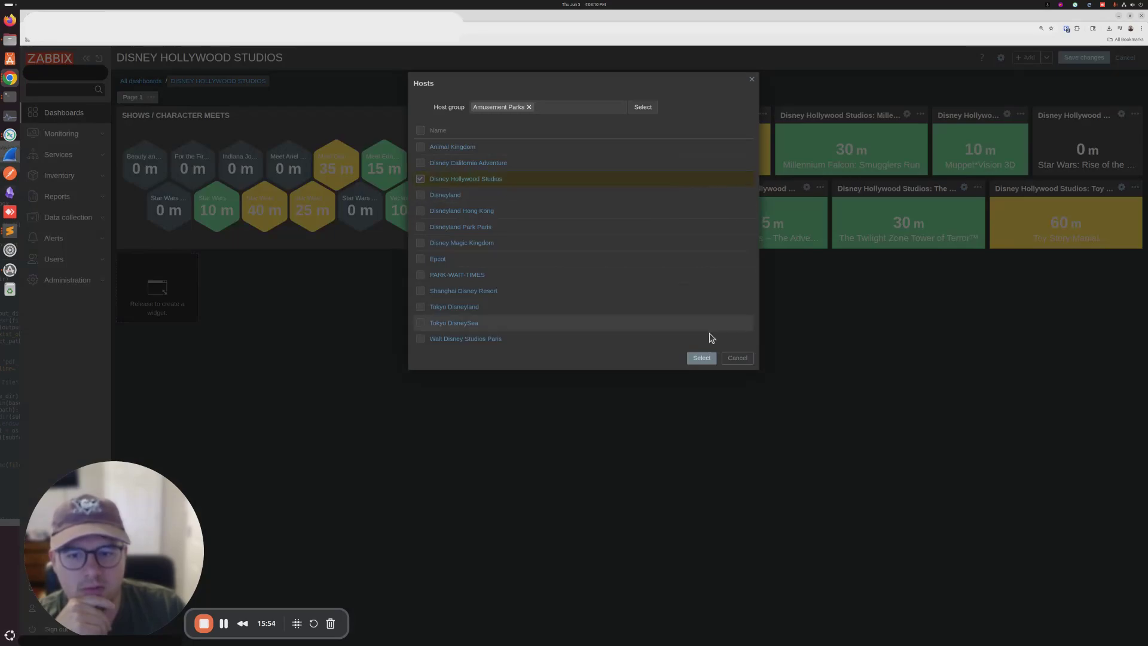
left_click(700, 357)
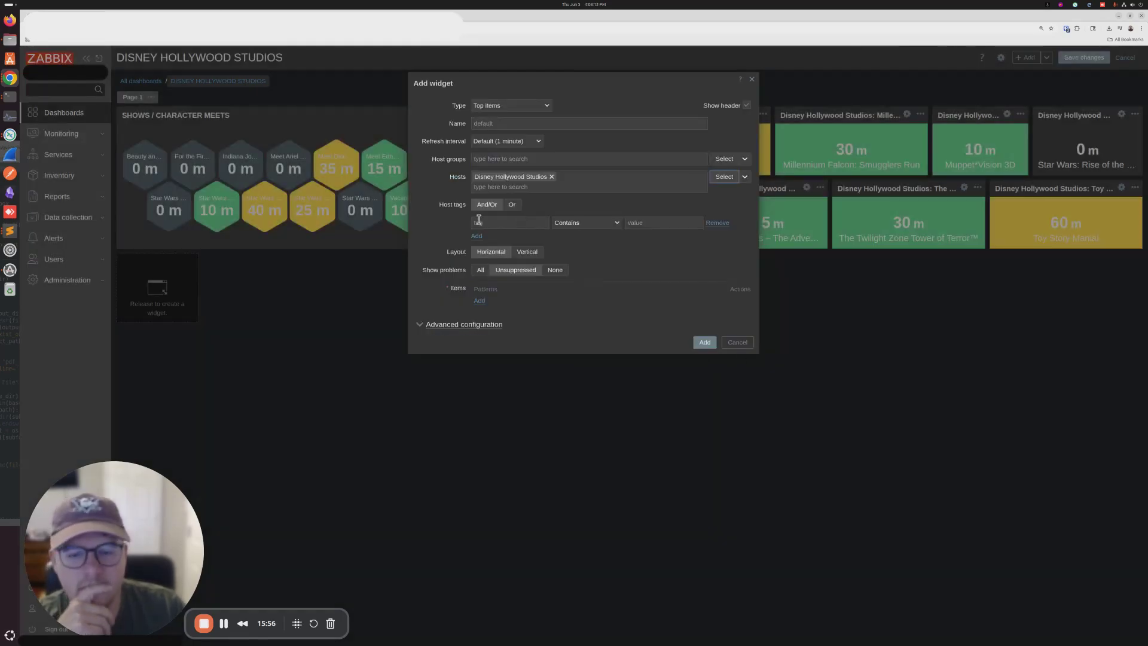
Add a column to the Top items widget with every Disney Hollywood Studios item pattern except MK-MAIN-ITEM
left_click(480, 300)
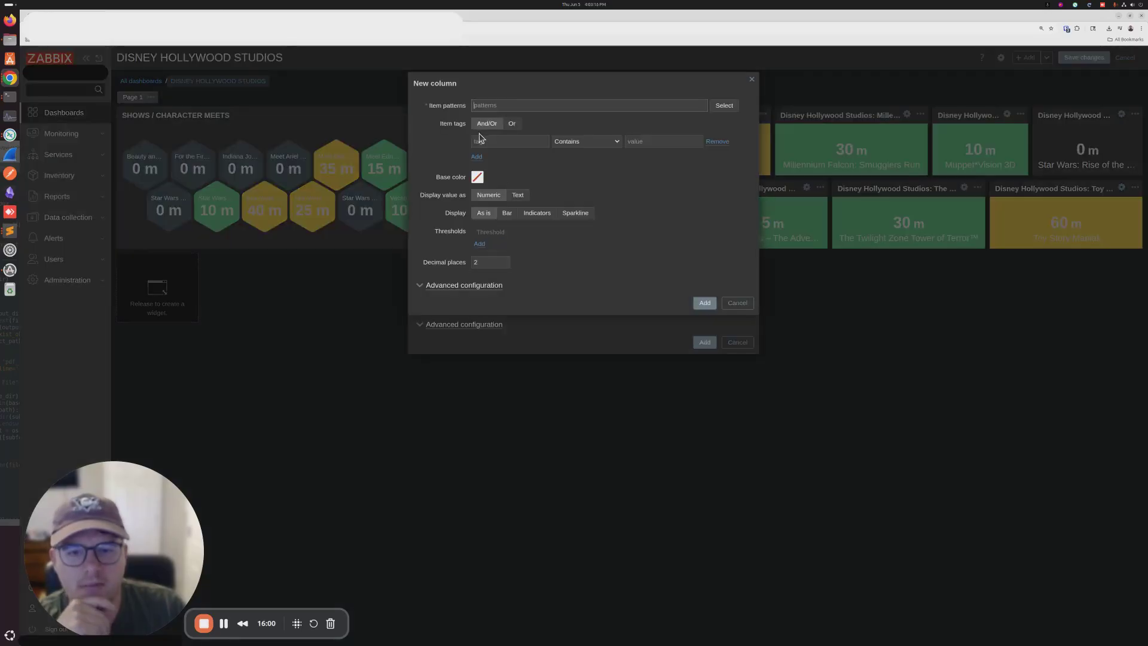
left_click(724, 106)
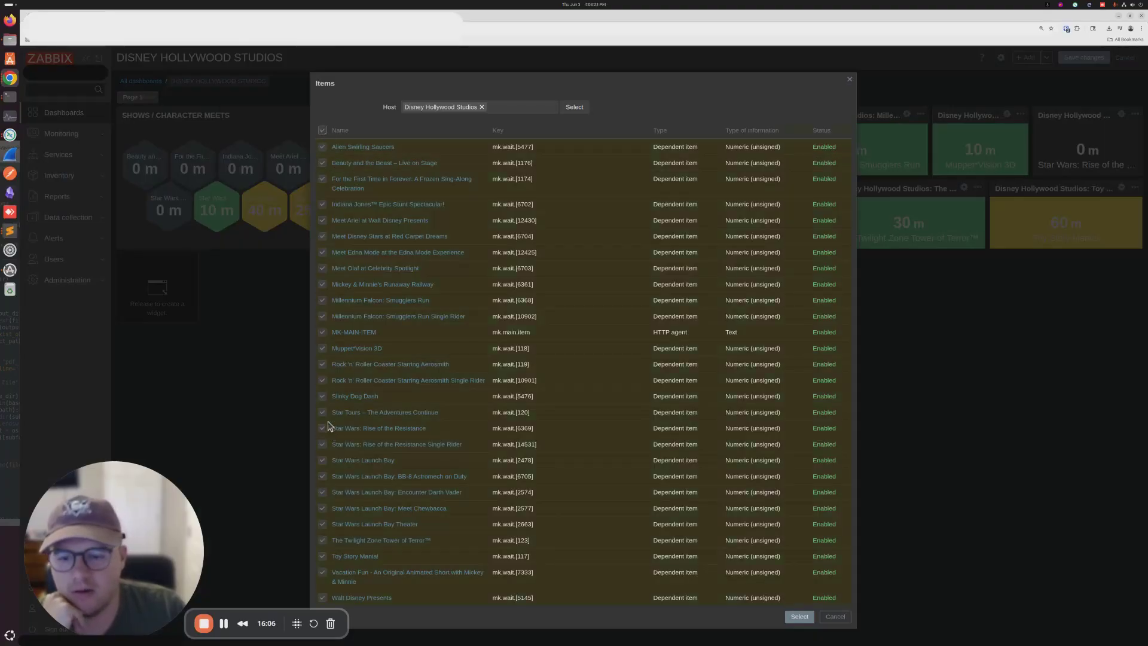
left_click(322, 332)
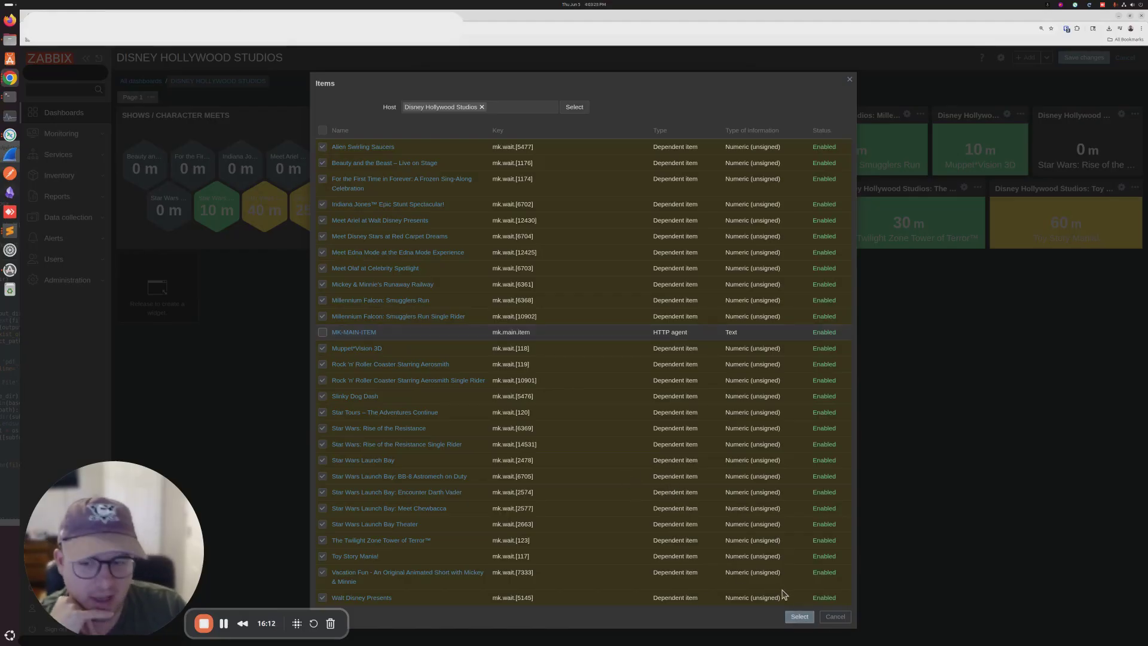
left_click(799, 616)
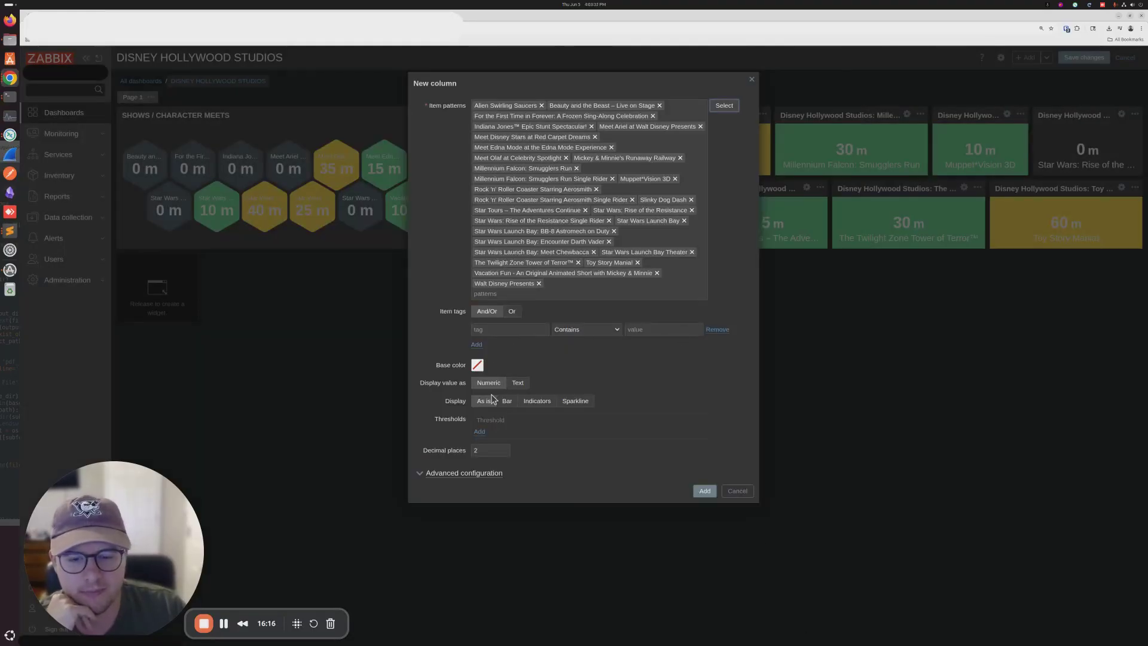
Set the new column to 0 decimal places and display its values as indicators with a minimum of 1
double_click(478, 450)
type("0")
left_click(439, 472)
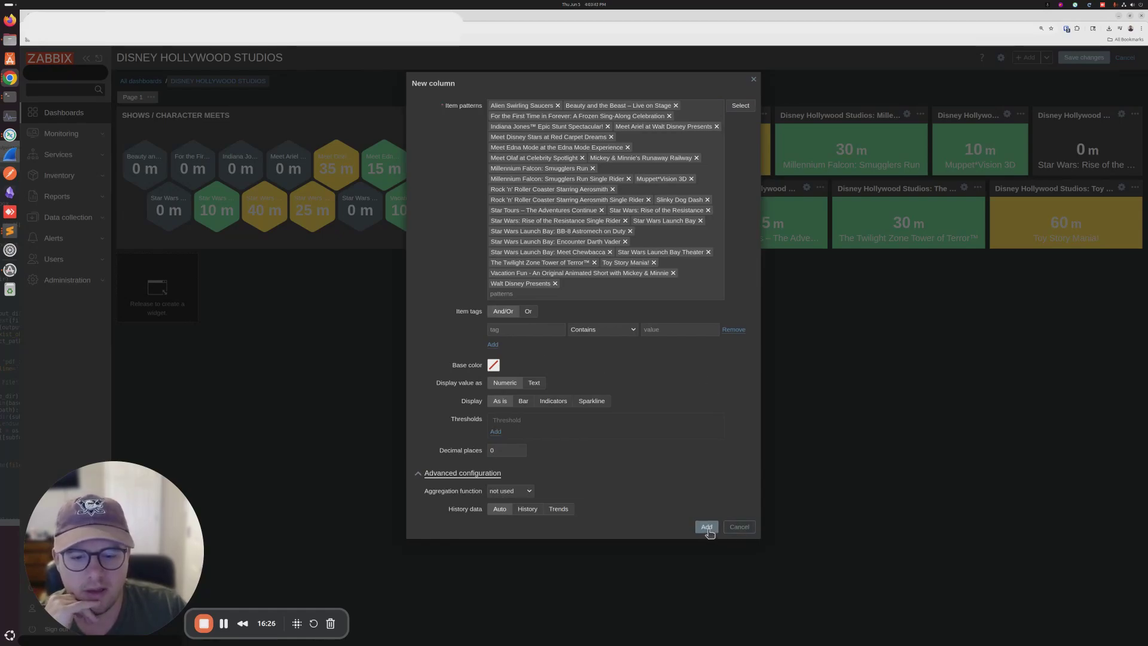
left_click(549, 404)
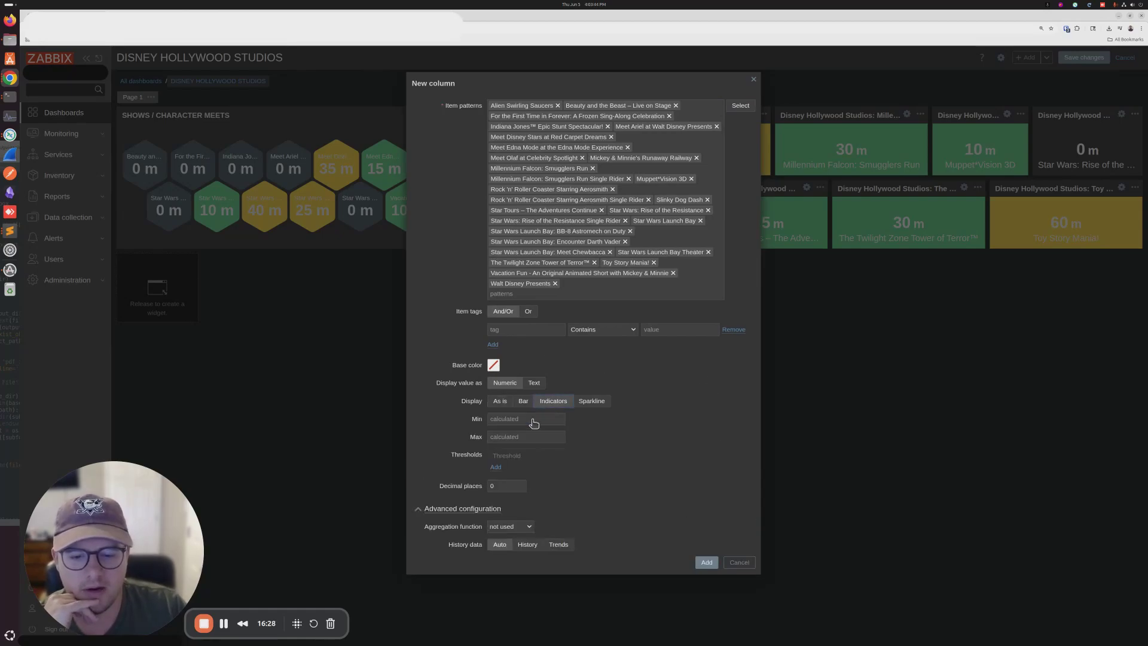
left_click(507, 422)
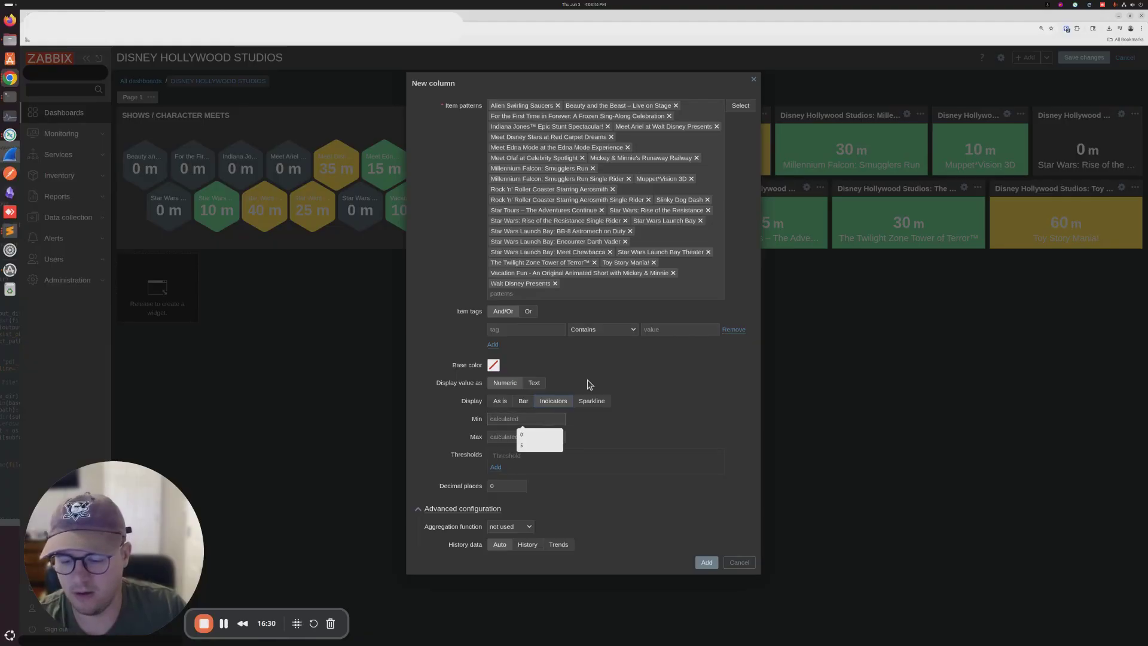
type("1")
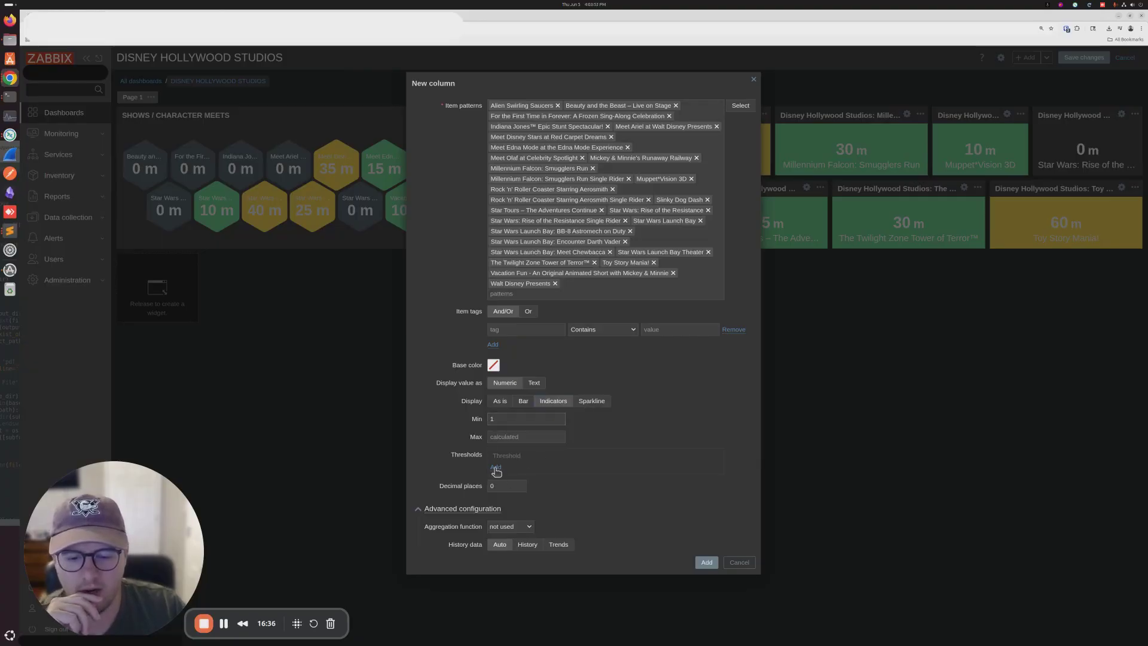
Define column thresholds of red at 65, yellow at 45 and green at 1, and add the column to the widget
left_click(495, 468)
left_click(533, 469)
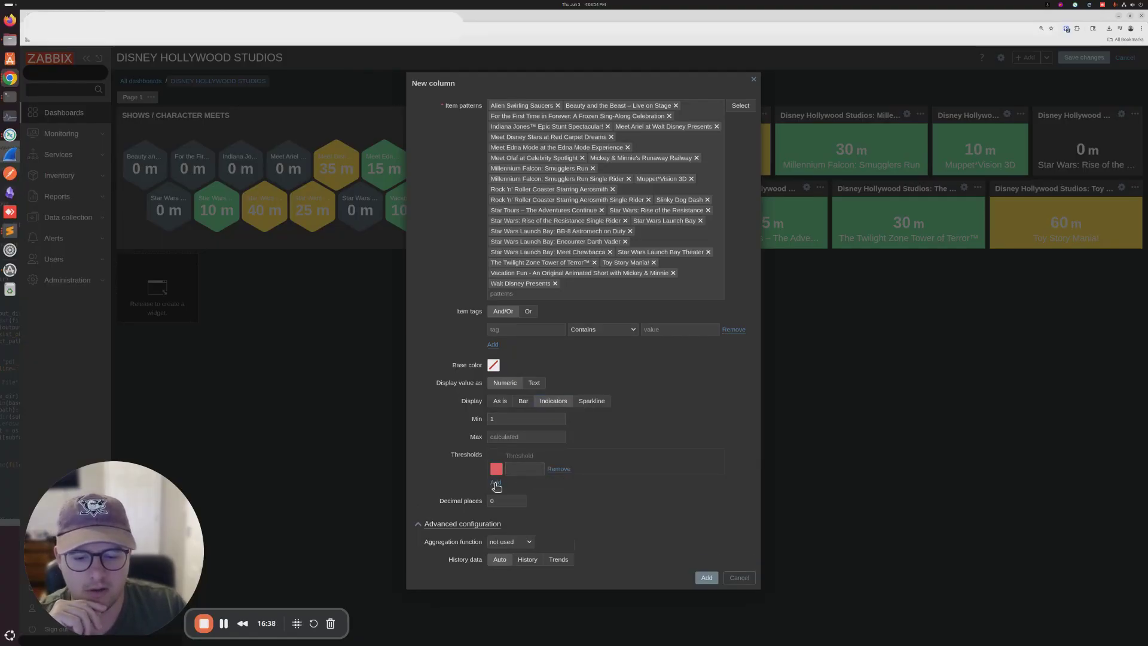
left_click(495, 482)
left_click(496, 497)
left_click(516, 498)
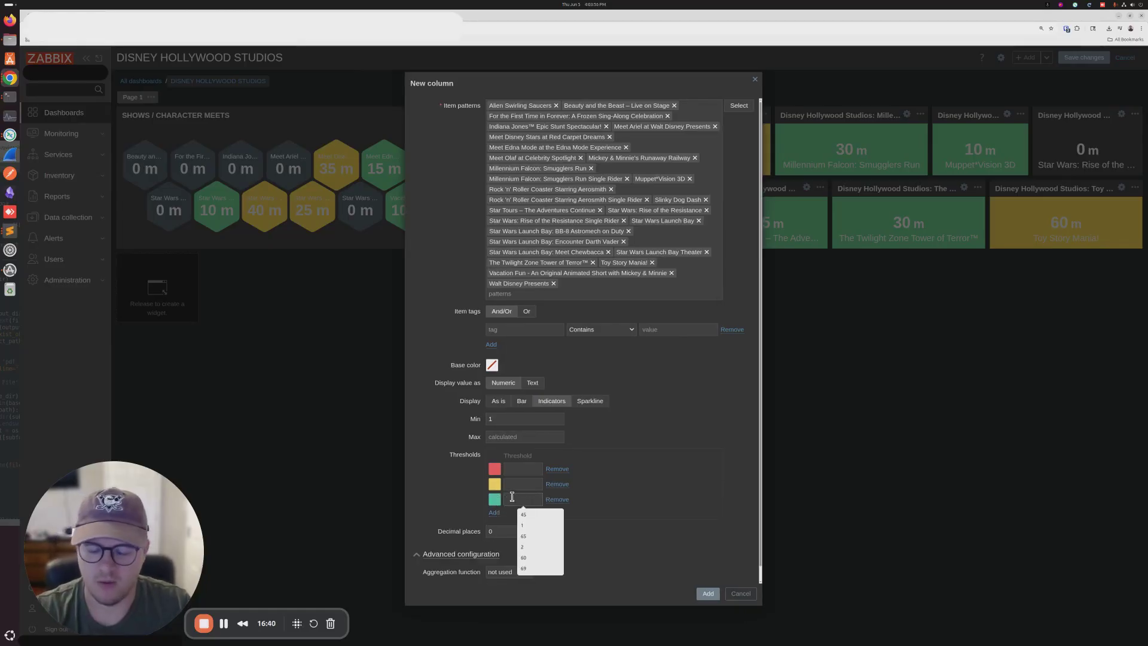
type("1")
left_click(512, 482)
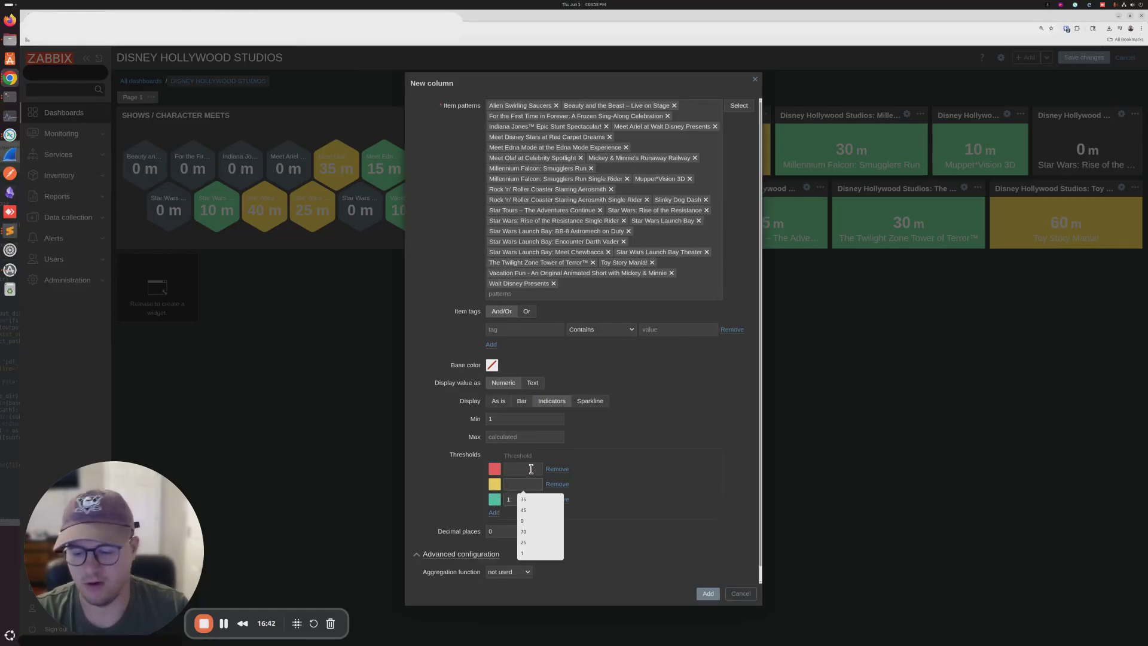
type("40")
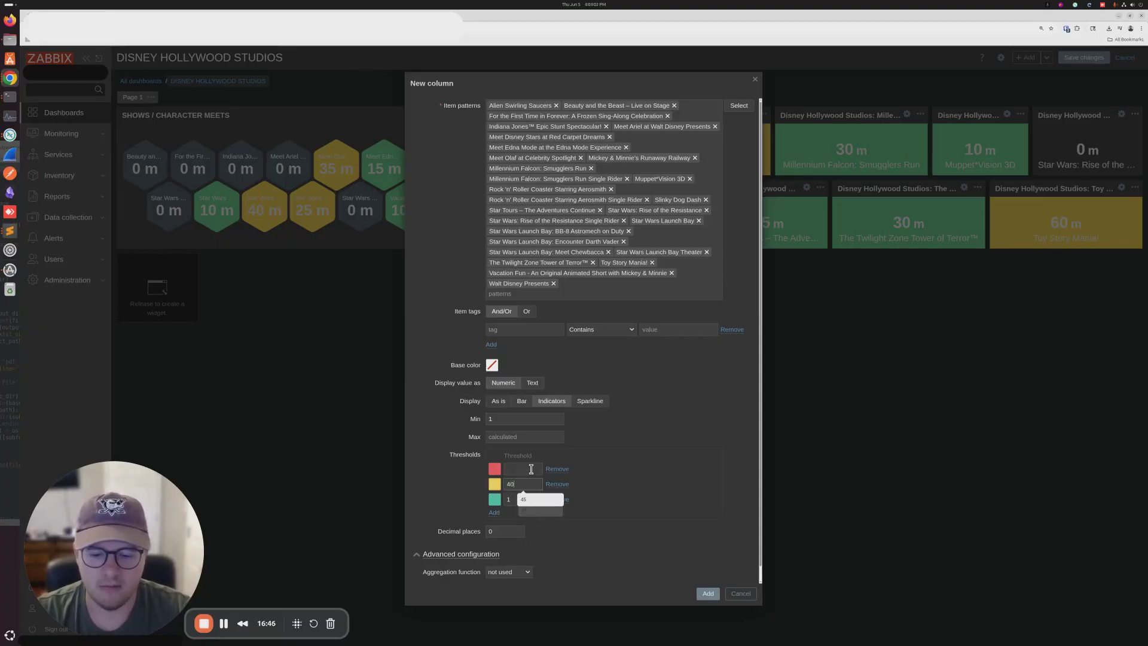
key("BackSpace")
type("5")
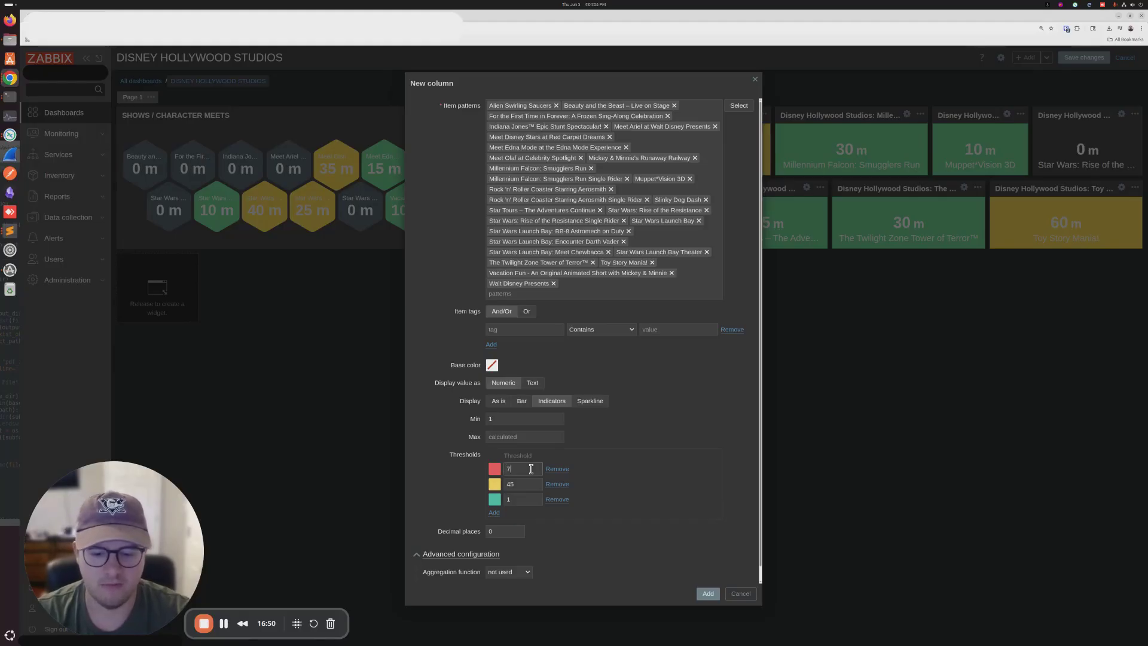
key("BackSpace")
type("65")
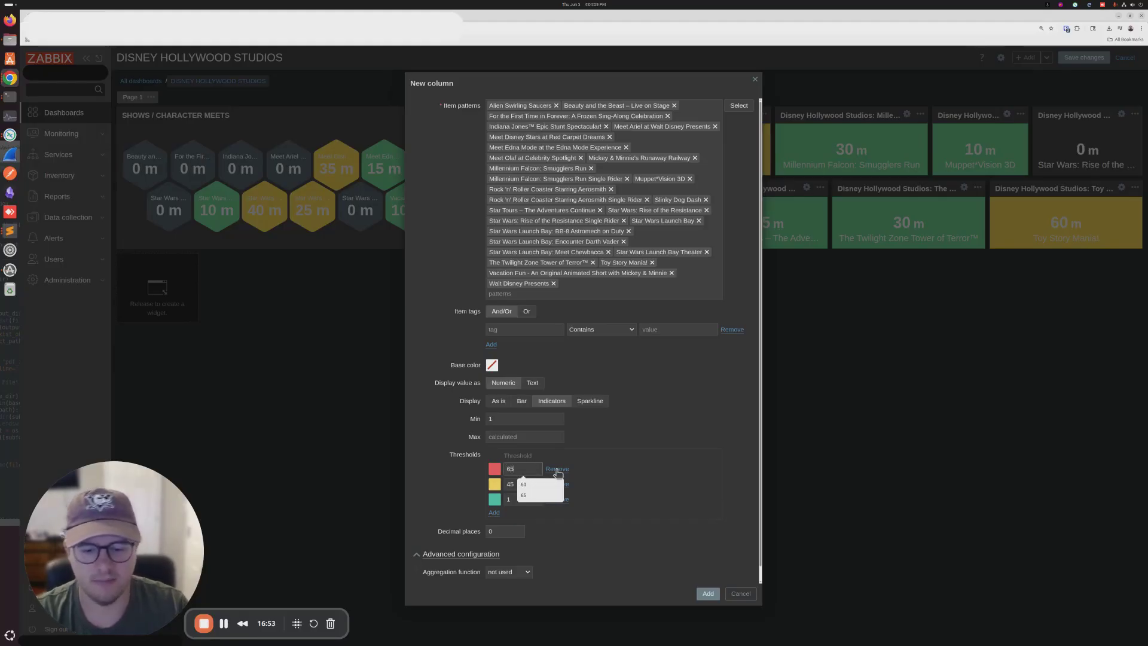
scroll(549, 480, "down", 1)
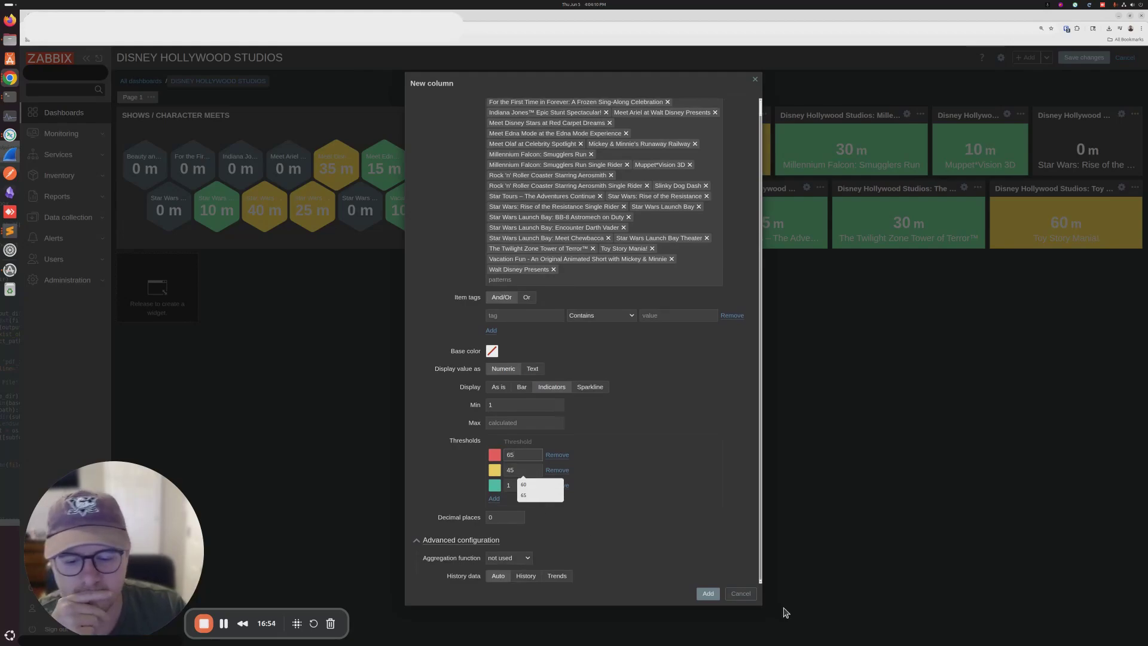
left_click(707, 594)
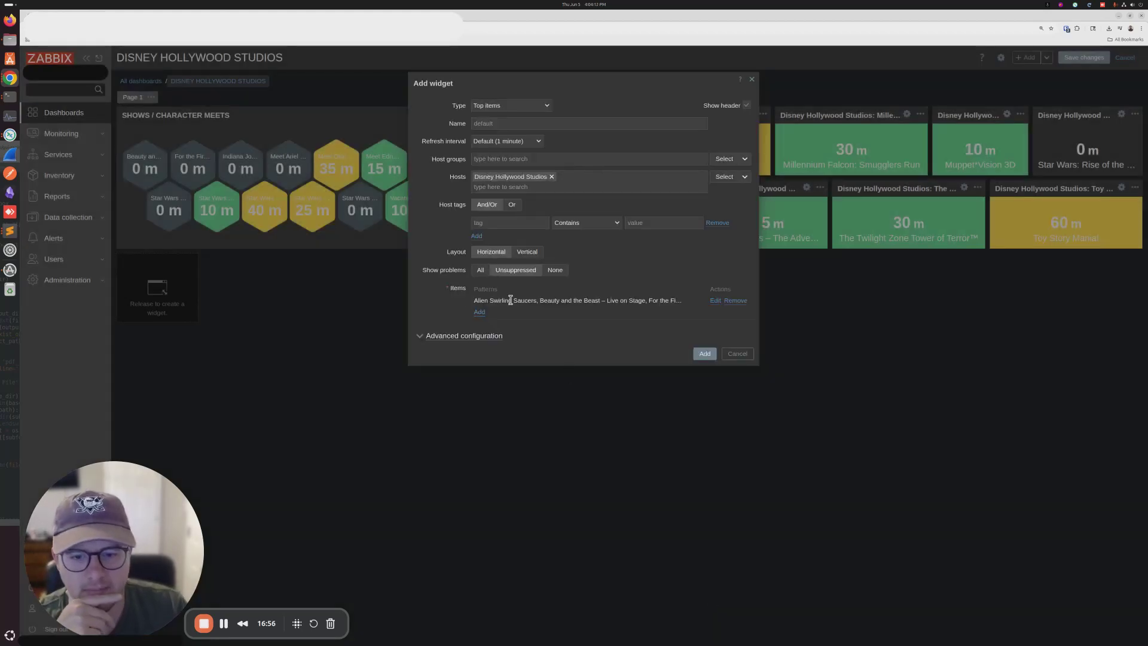
Add the Top items widget with a vertical layout, problems set to None and an item ordering limit of 15
left_click(527, 255)
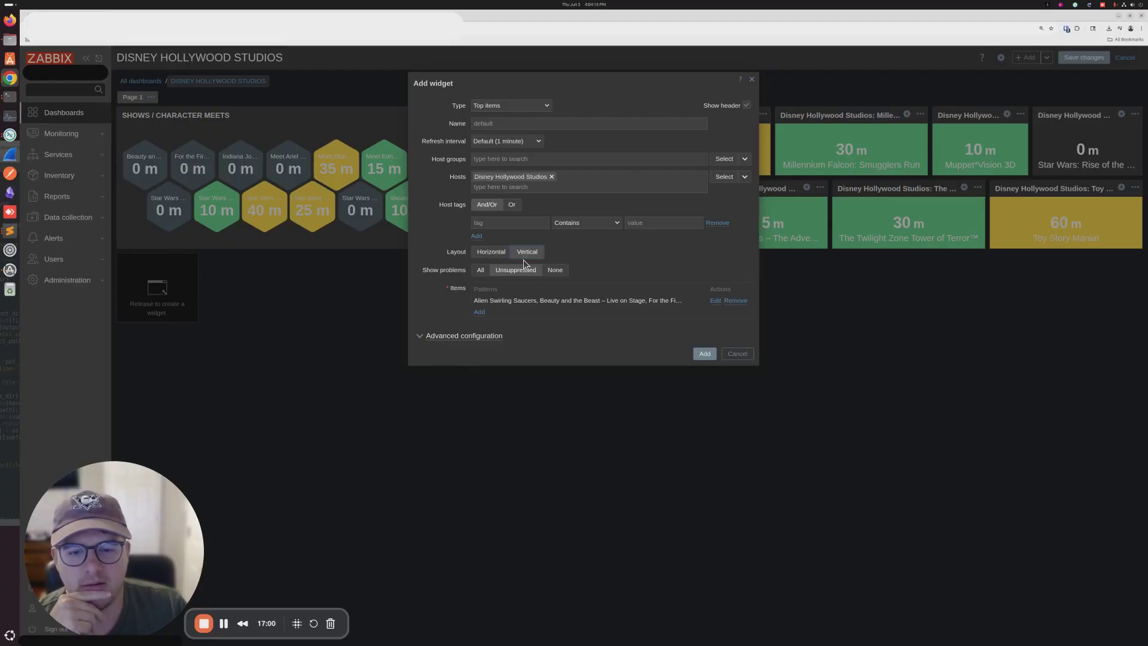
left_click(562, 274)
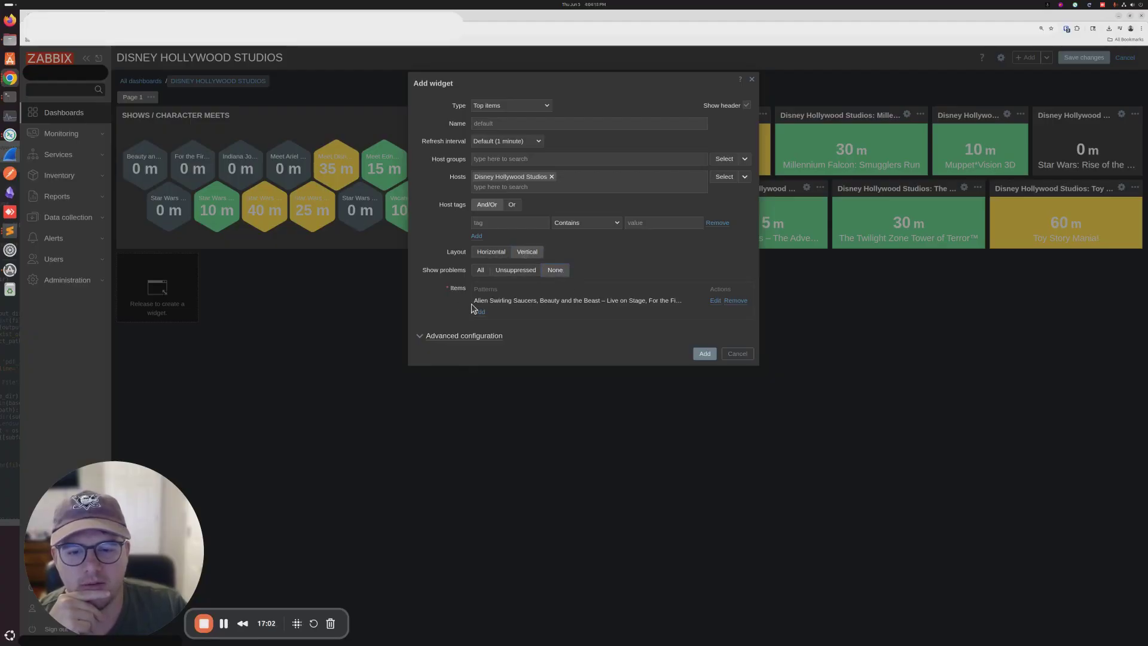
left_click(455, 336)
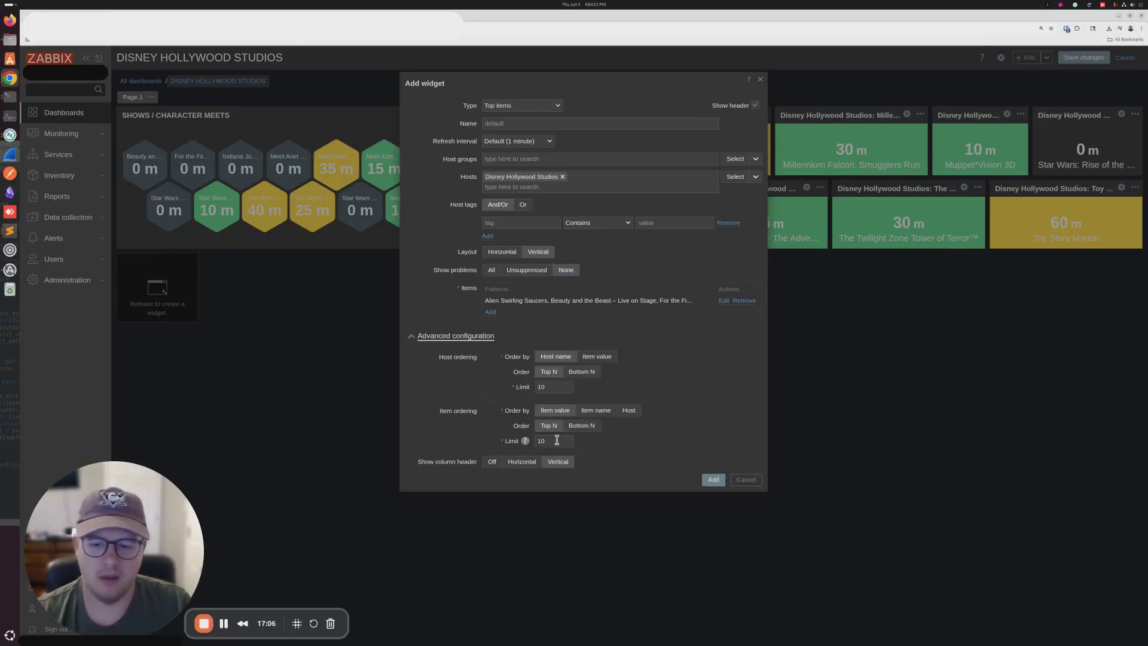
left_click_drag(556, 440, 530, 441)
type("25")
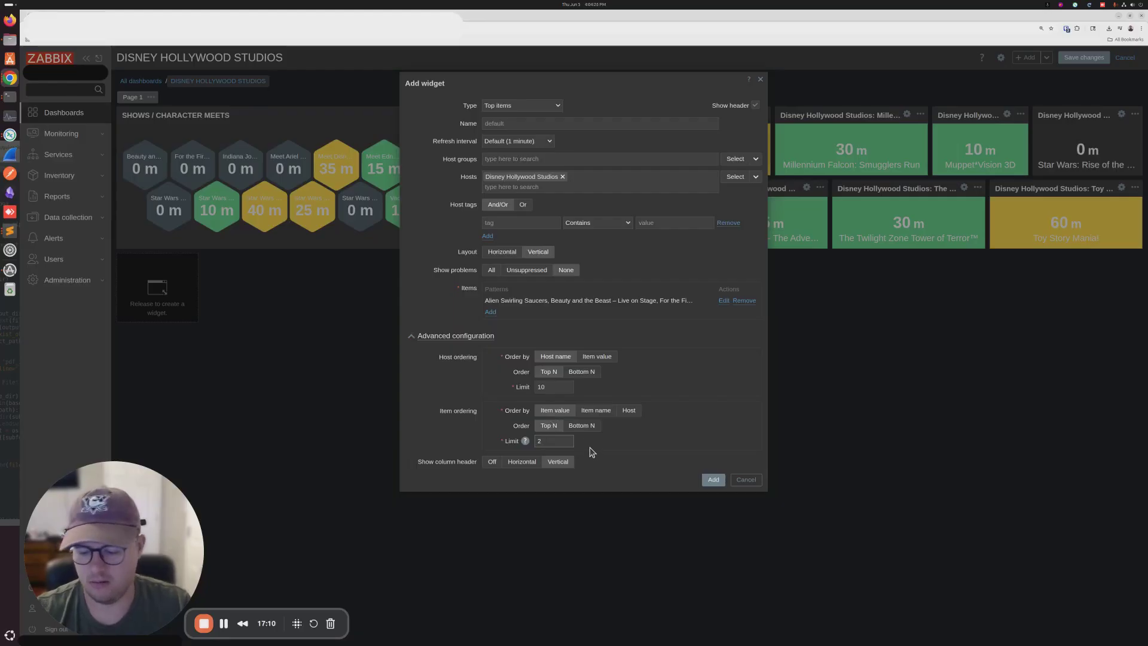
key("BackSpace")
key("BackSpace")
type("15")
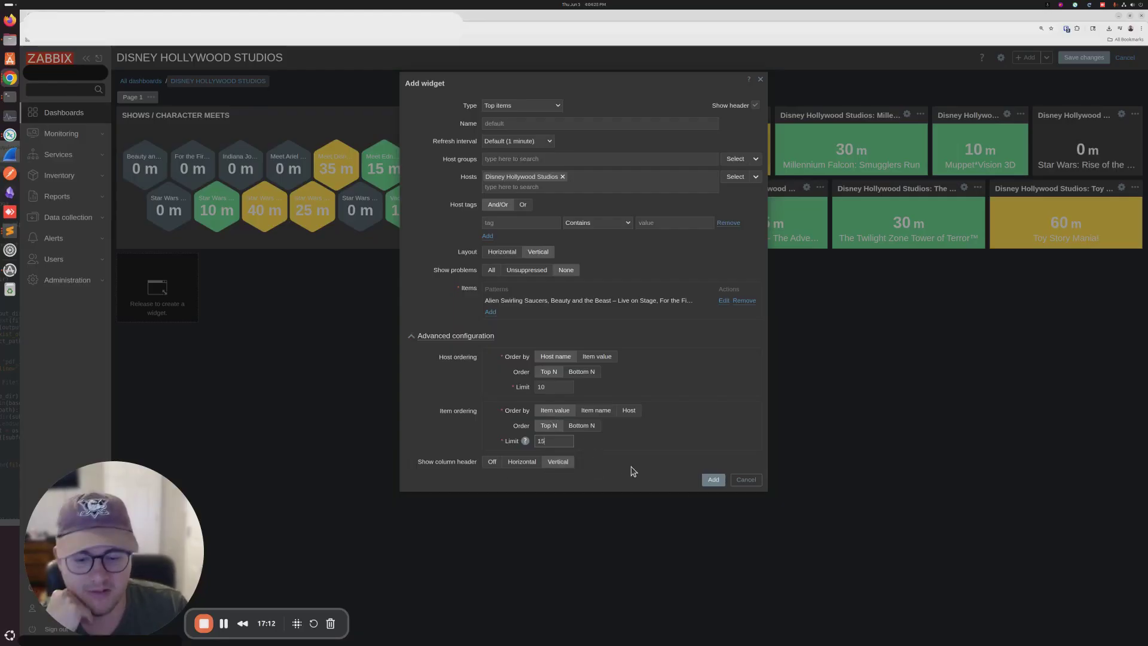
left_click(713, 479)
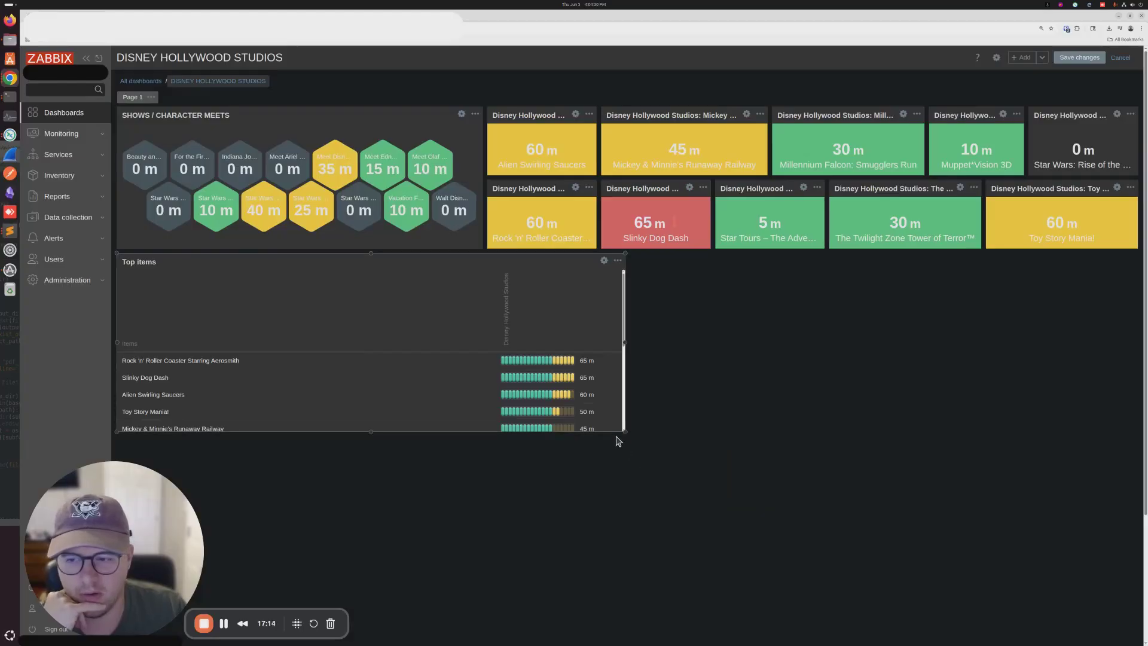
Enlarge the Top items widget to the full dashboard width and turn its column header off
left_click_drag(624, 432, 1136, 507)
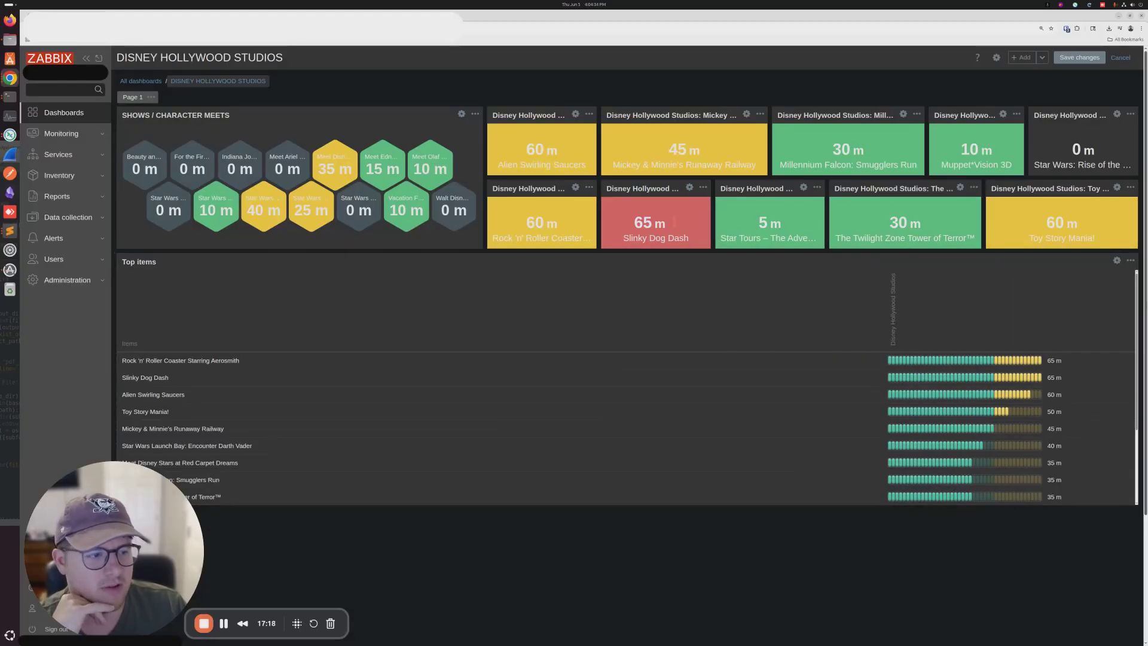
left_click(1117, 261)
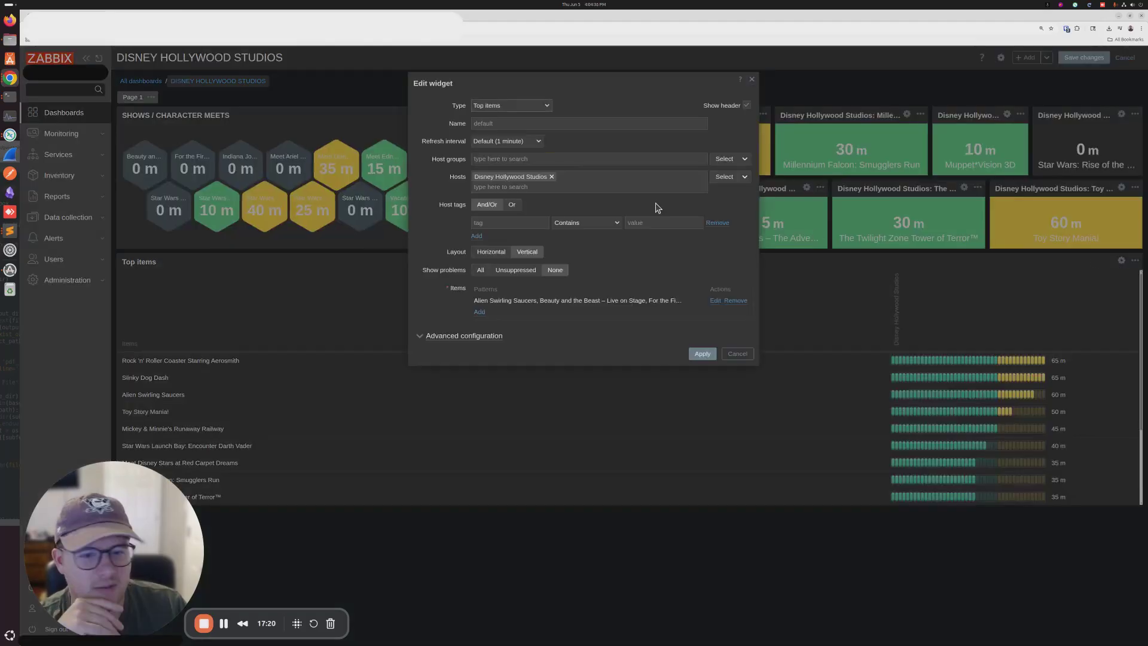
left_click(447, 338)
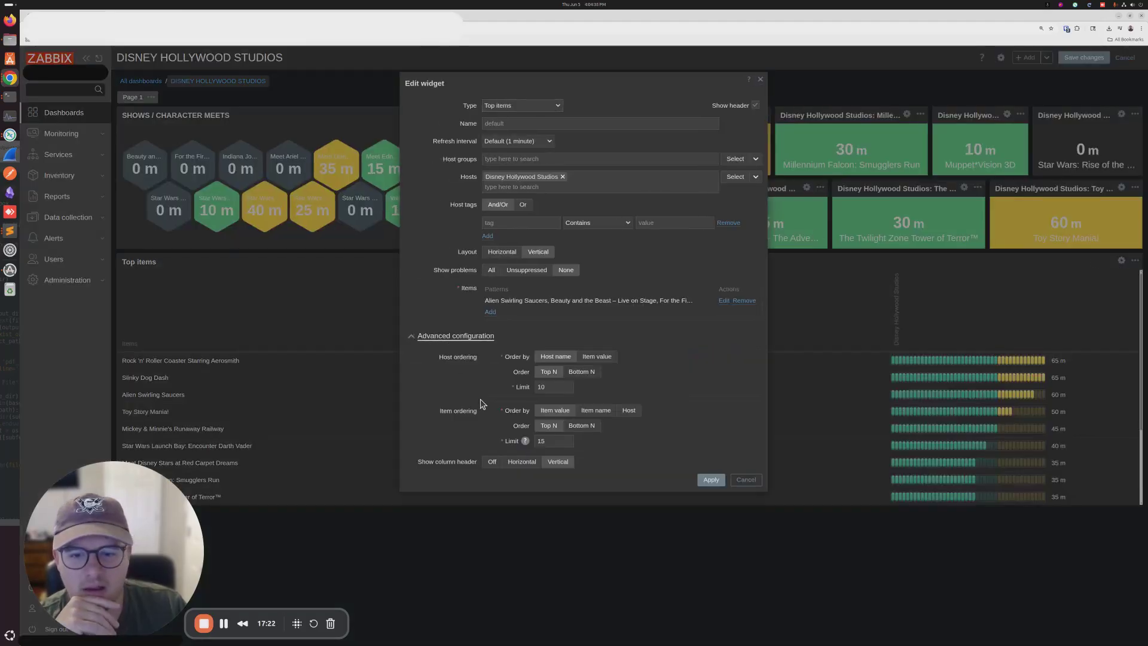
left_click(489, 464)
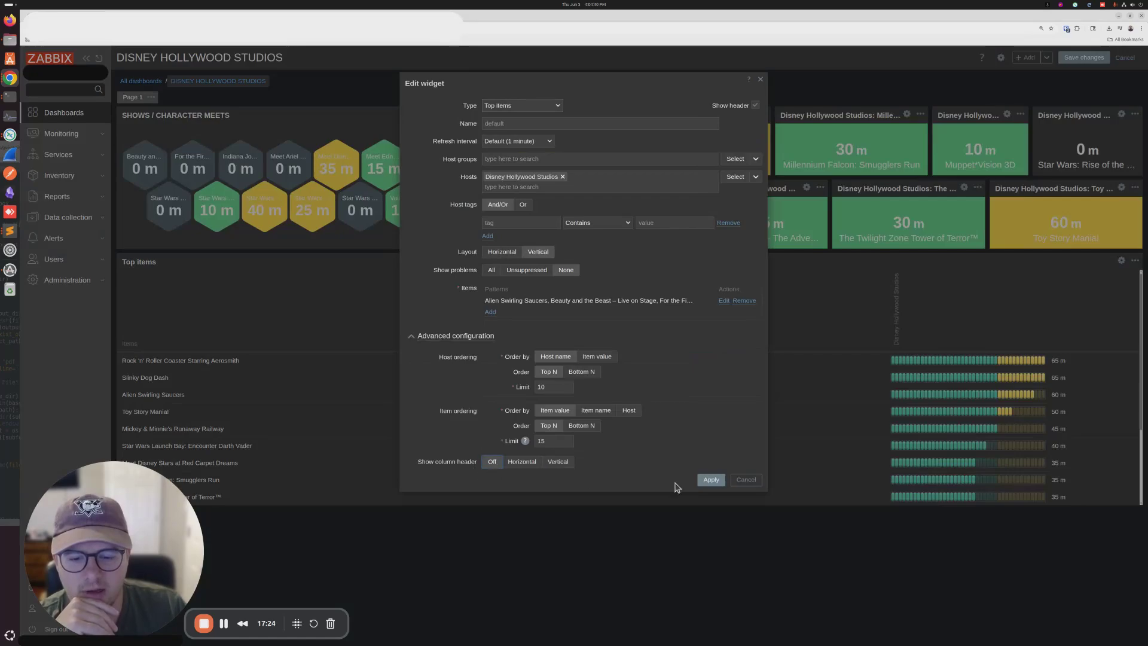
left_click(718, 481)
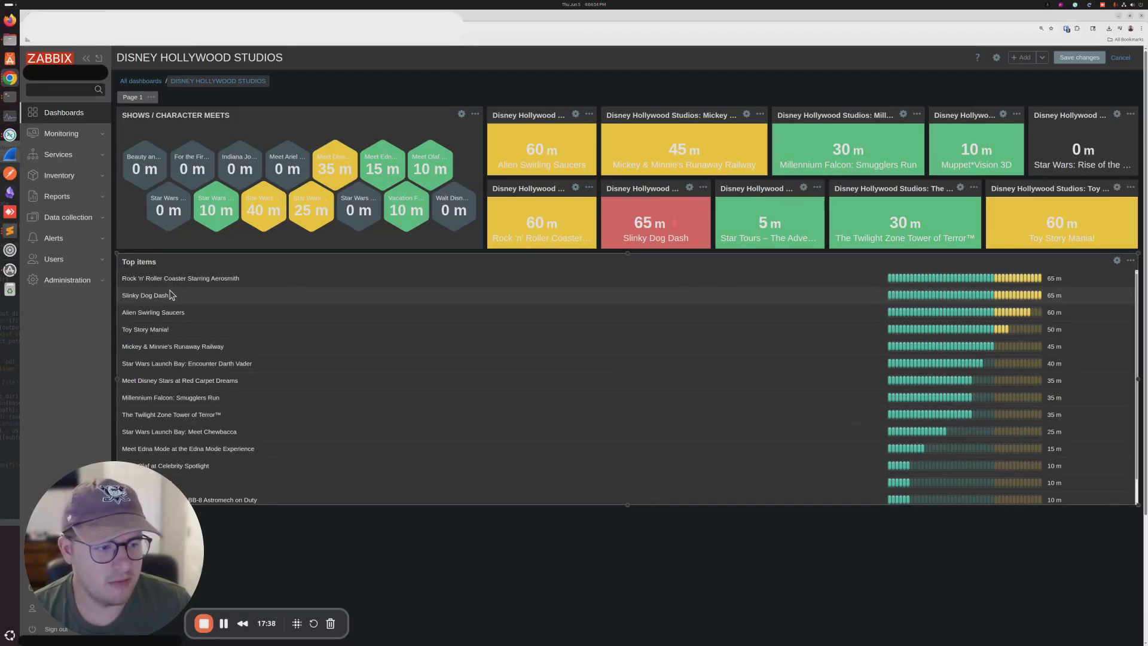
scroll(257, 344, "down", 1)
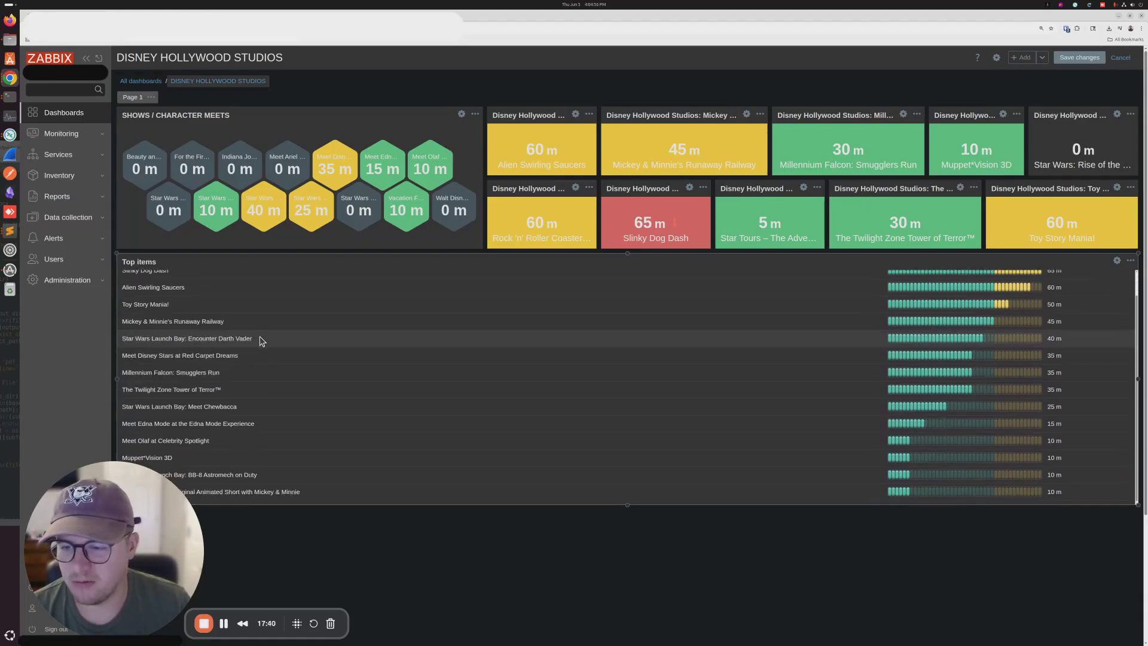
scroll(271, 347, "up", 1)
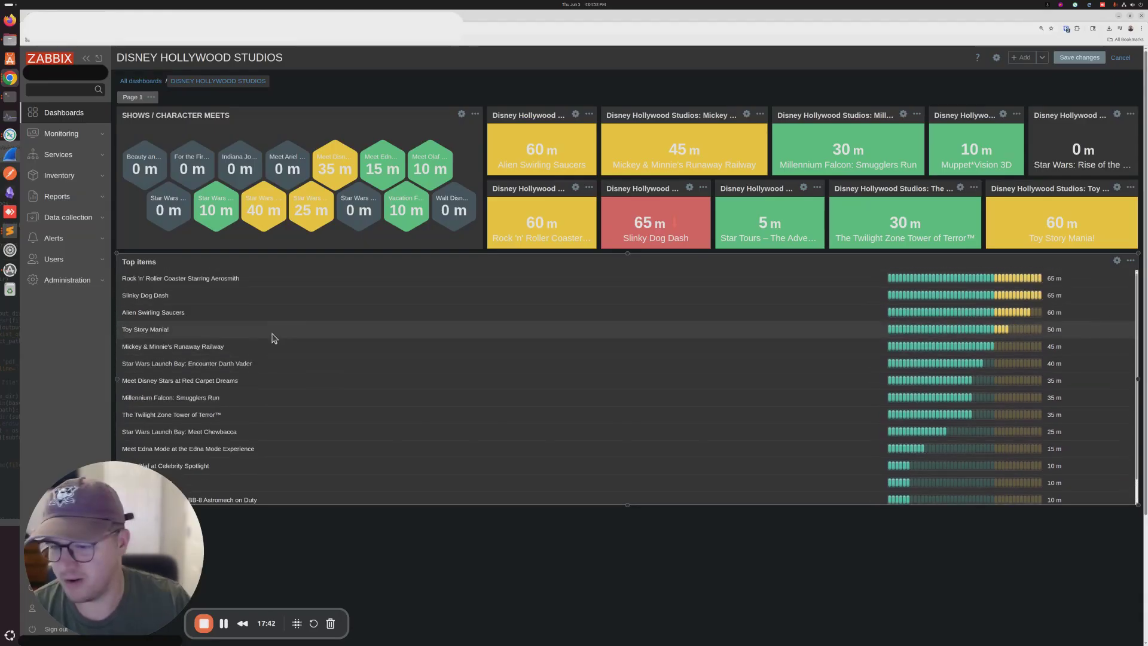
scroll(563, 397, "down", 1)
scroll(563, 400, "up", 1)
Start a new widget in the empty area below the Top items list and set its type to Graph
scroll(813, 526, "down", 3)
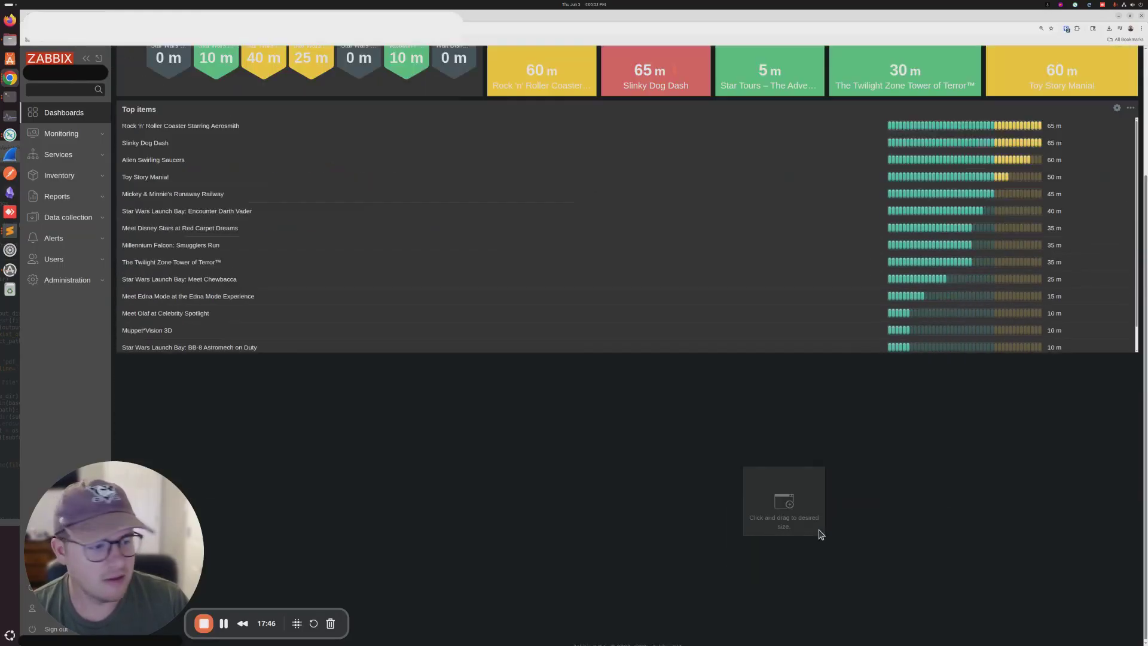
scroll(802, 520, "down", 1)
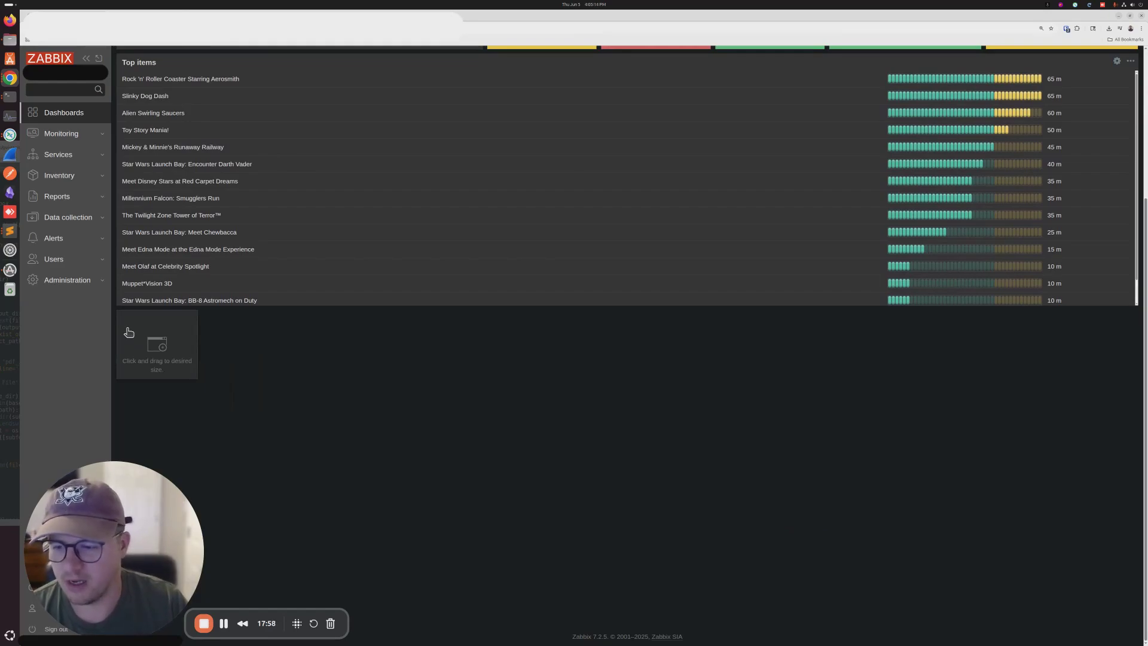
left_click(149, 352)
left_click(170, 371)
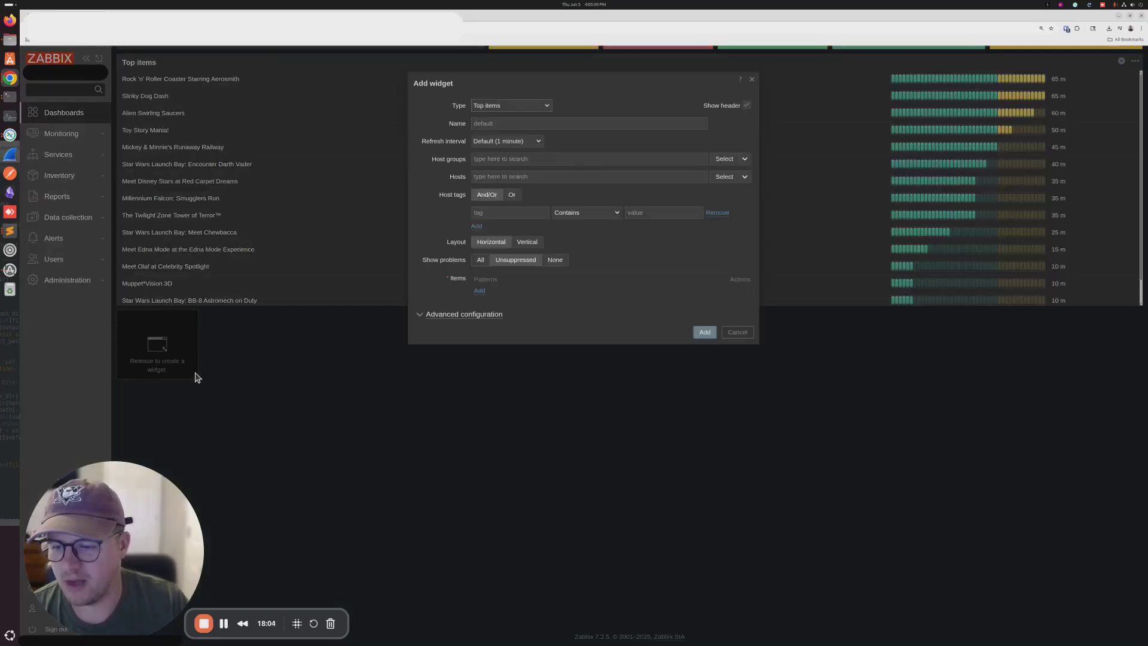
left_click(509, 105)
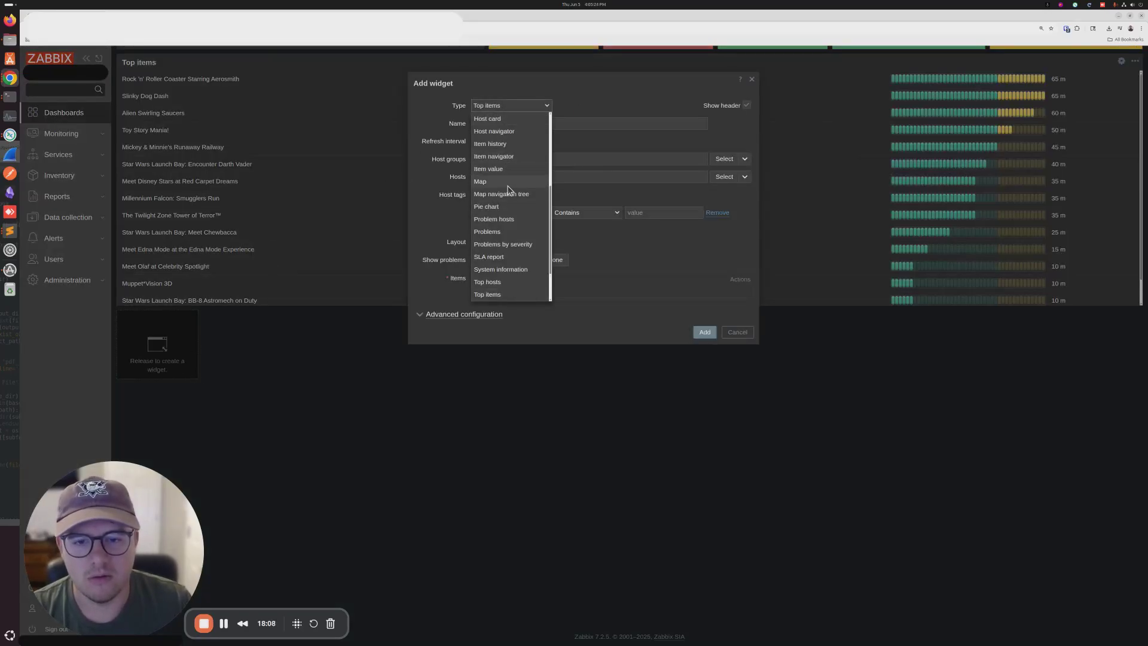
scroll(500, 253, "down", 2)
scroll(499, 255, "up", 5)
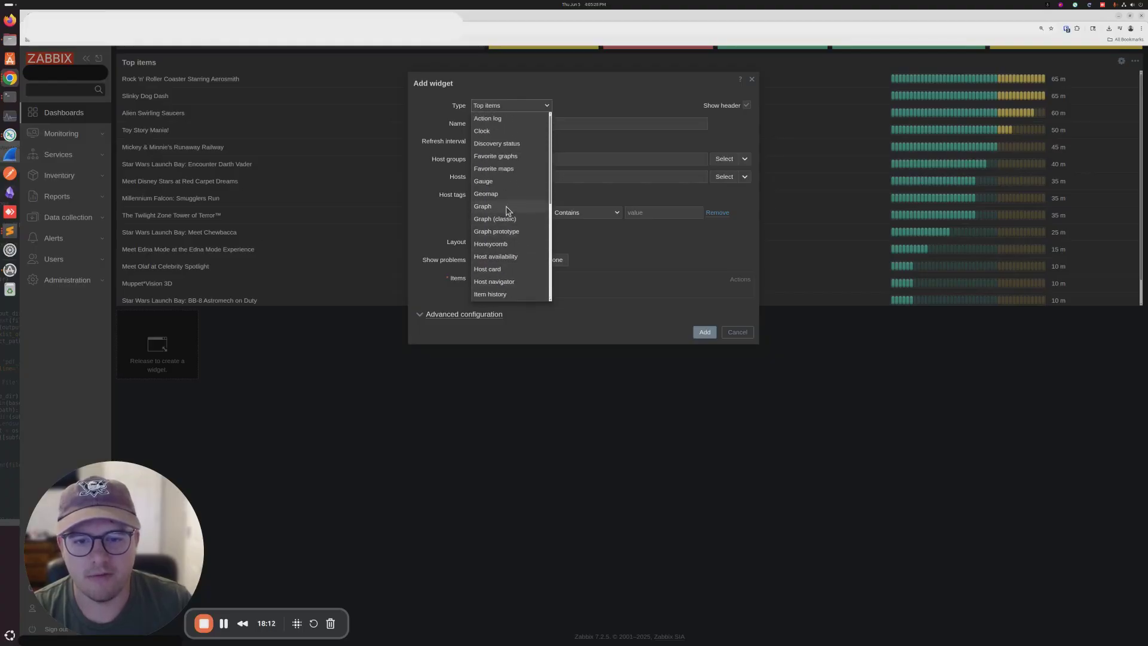
left_click(507, 207)
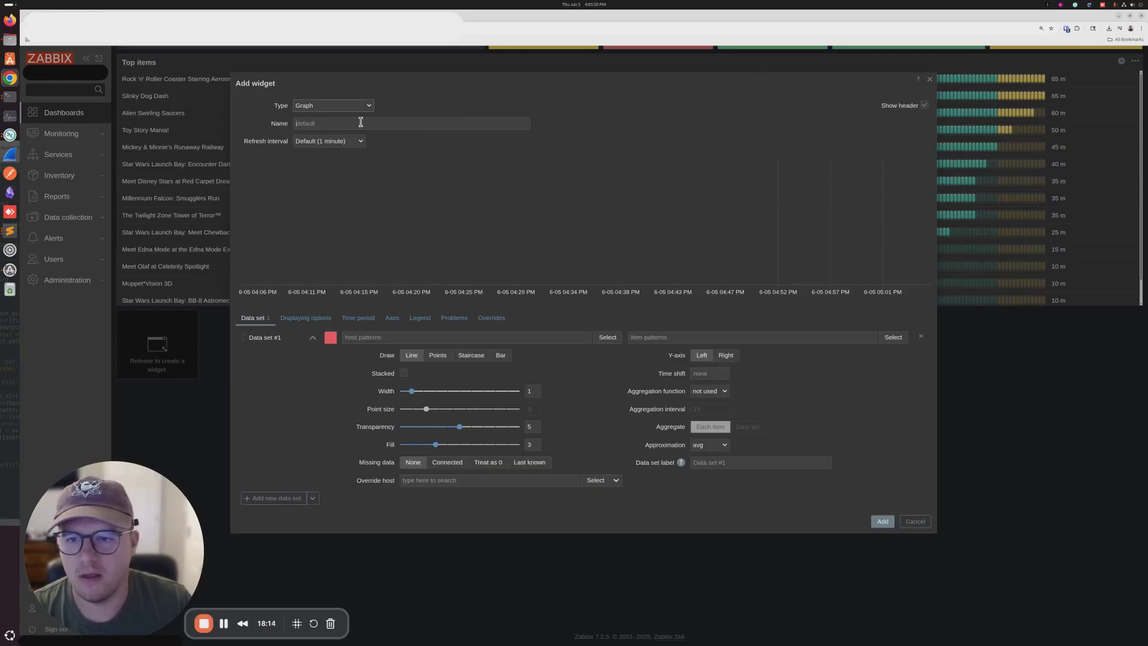
Name the new graph widget SLINKY DOG
left_click(360, 122)
type("SLINKY DOG")
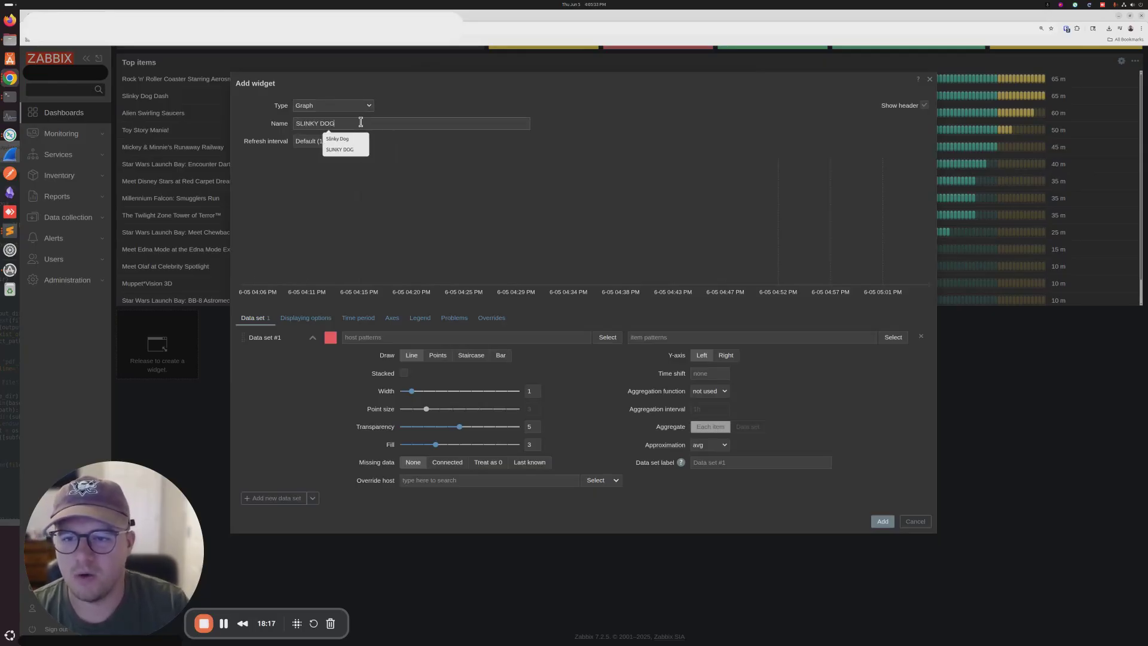
left_click(416, 189)
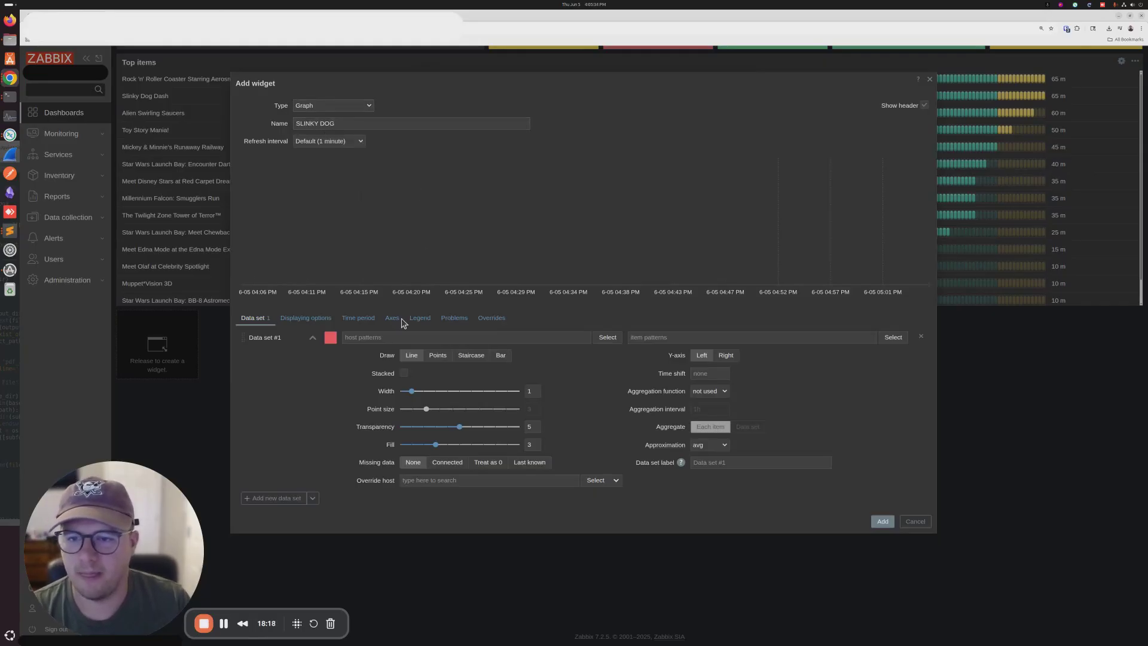
Set the graph's data set to the Disney Hollywood Studios host and the Slinky Dog Dash item
left_click(608, 337)
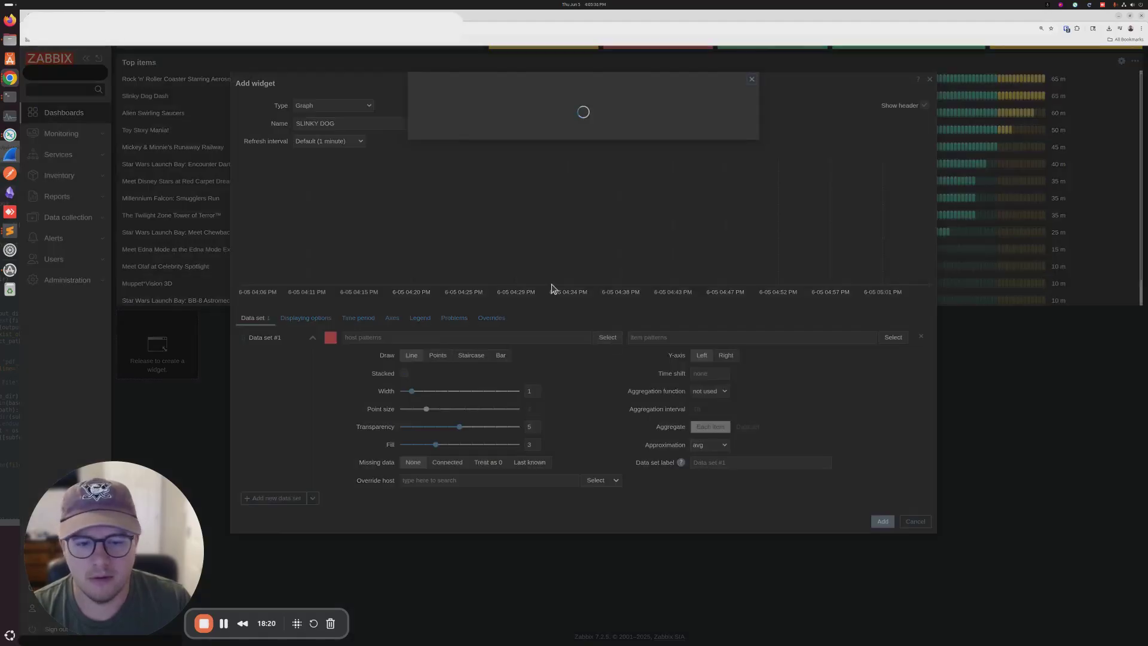
left_click(420, 179)
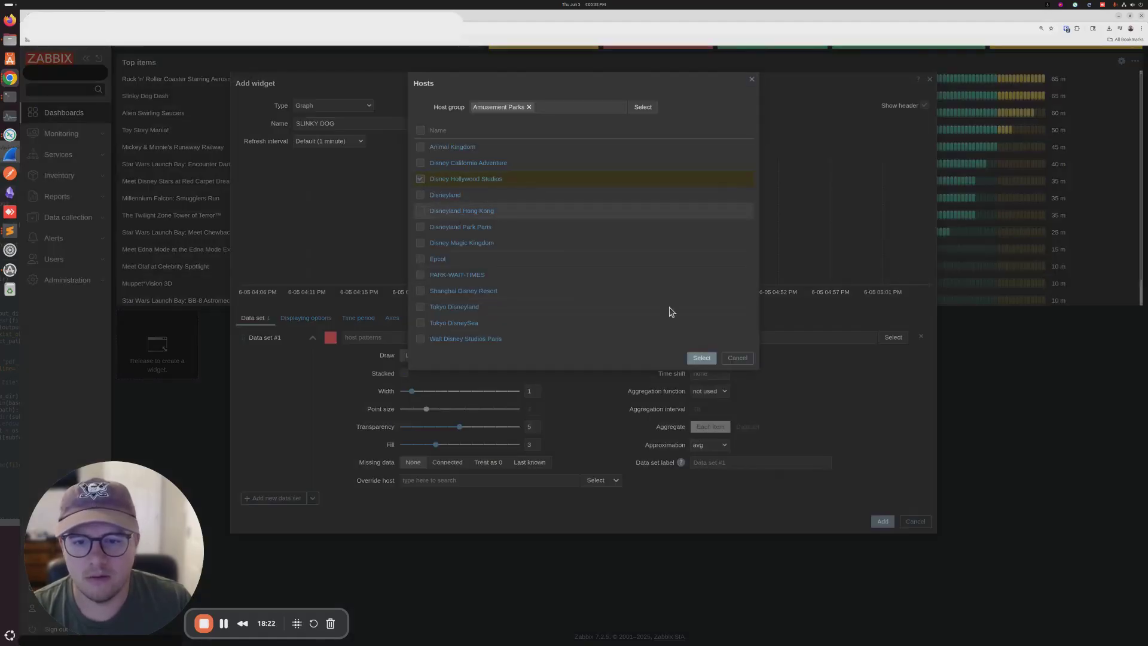
left_click(701, 358)
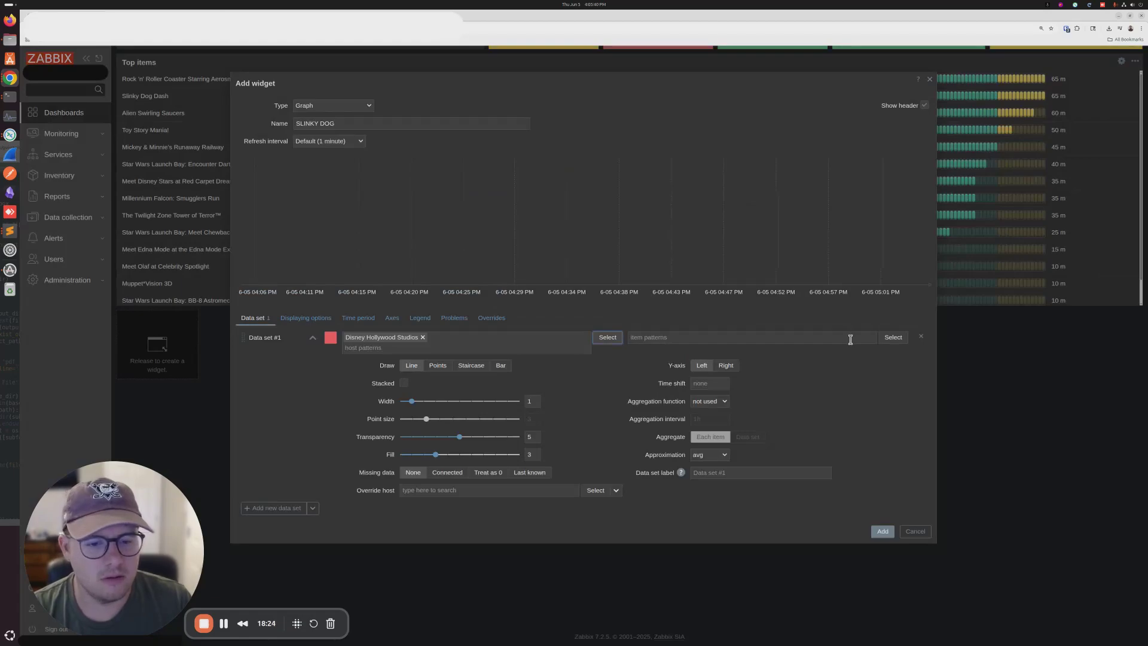
left_click(894, 340)
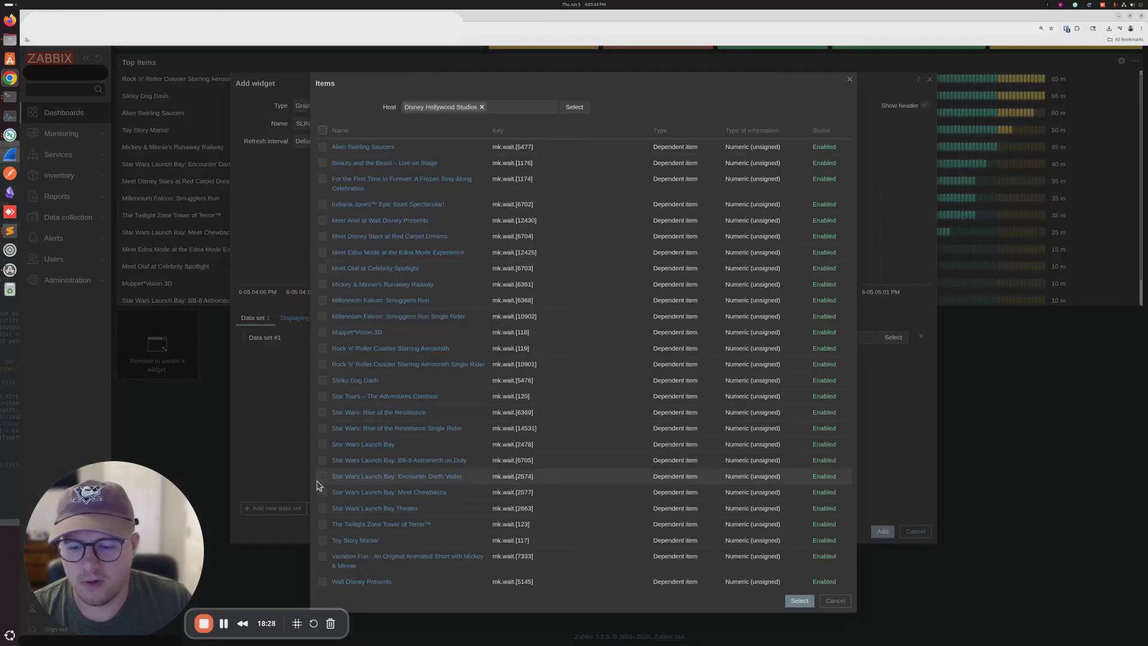
left_click(322, 381)
left_click(799, 600)
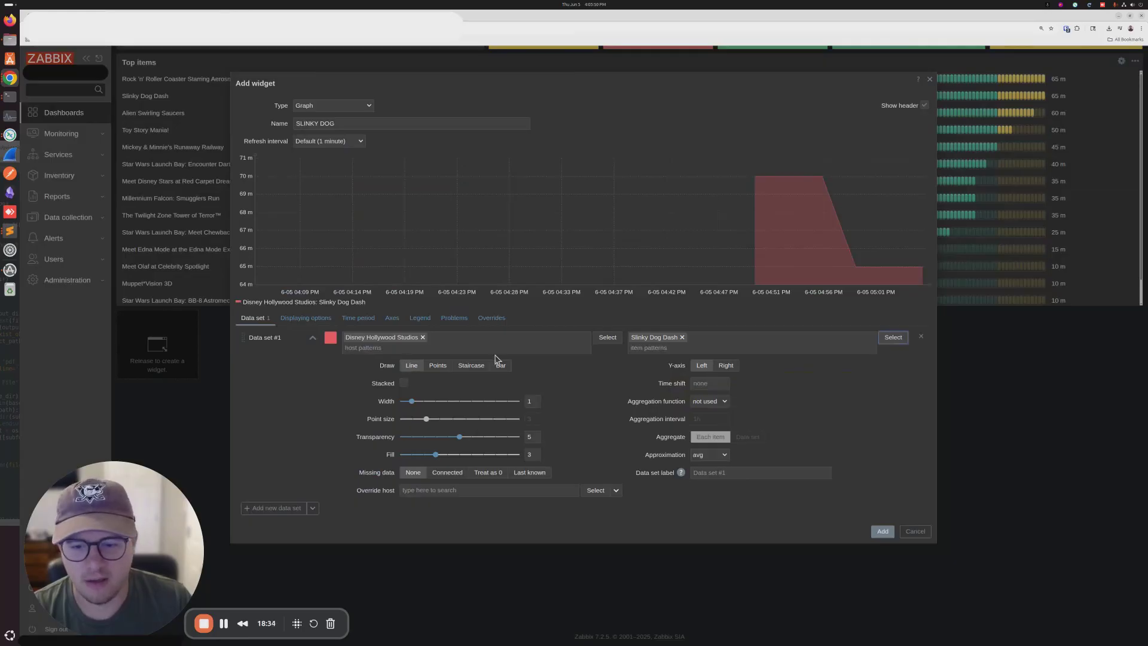
Change the Slinky Dog Dash data set colour to the yellow FFEB3B
left_click(330, 337)
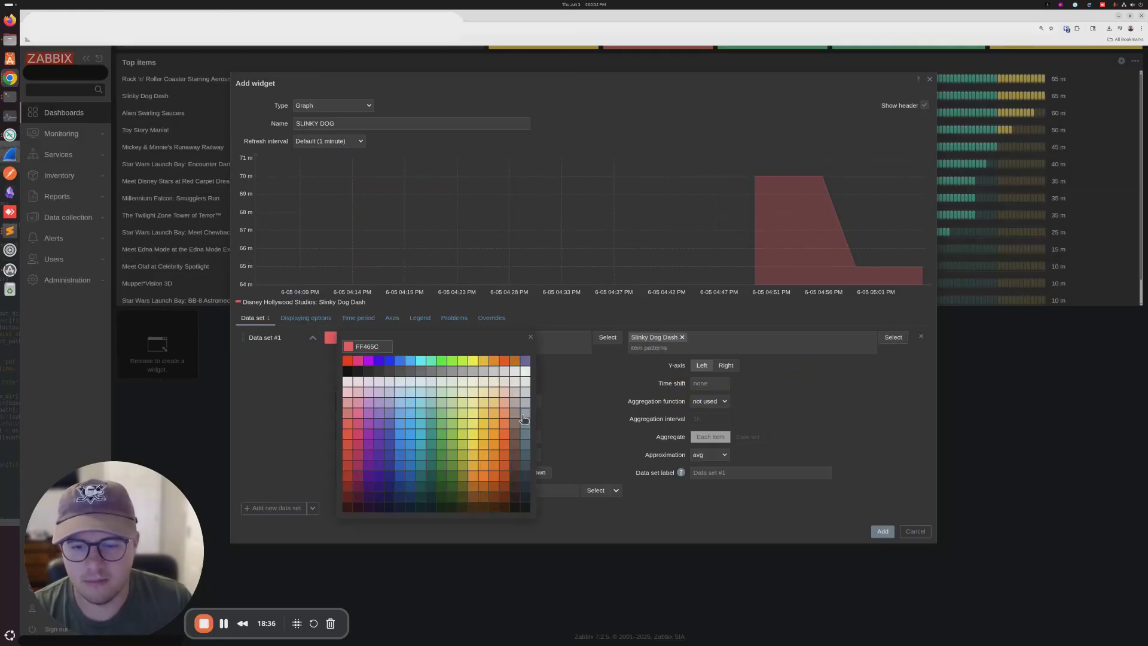
left_click(473, 412)
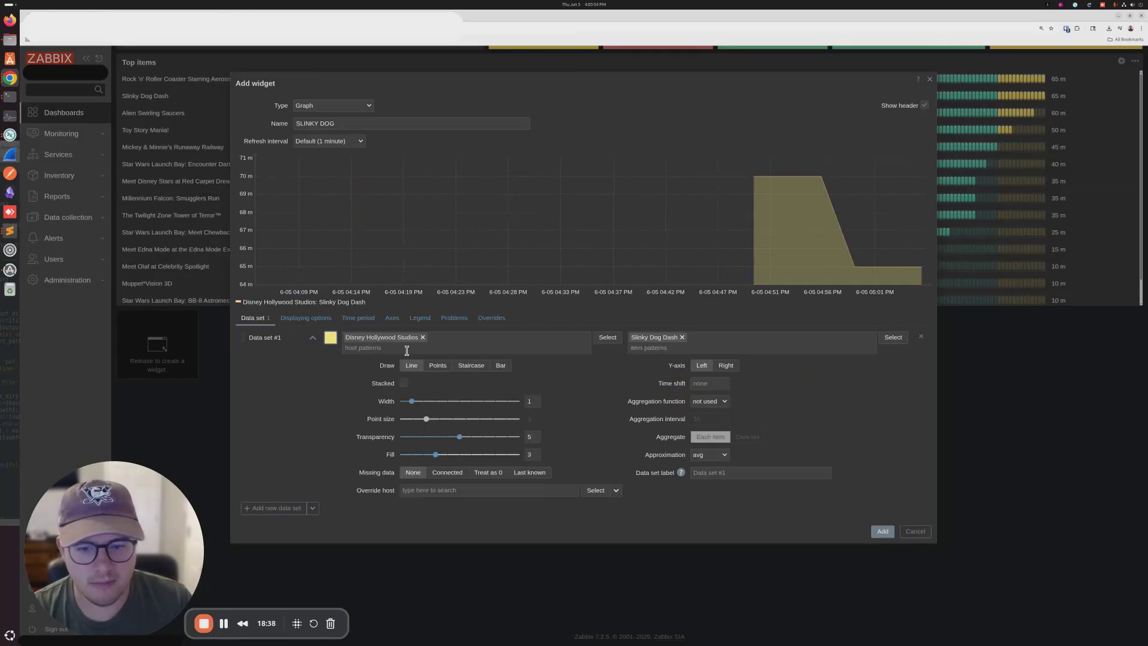
left_click(330, 337)
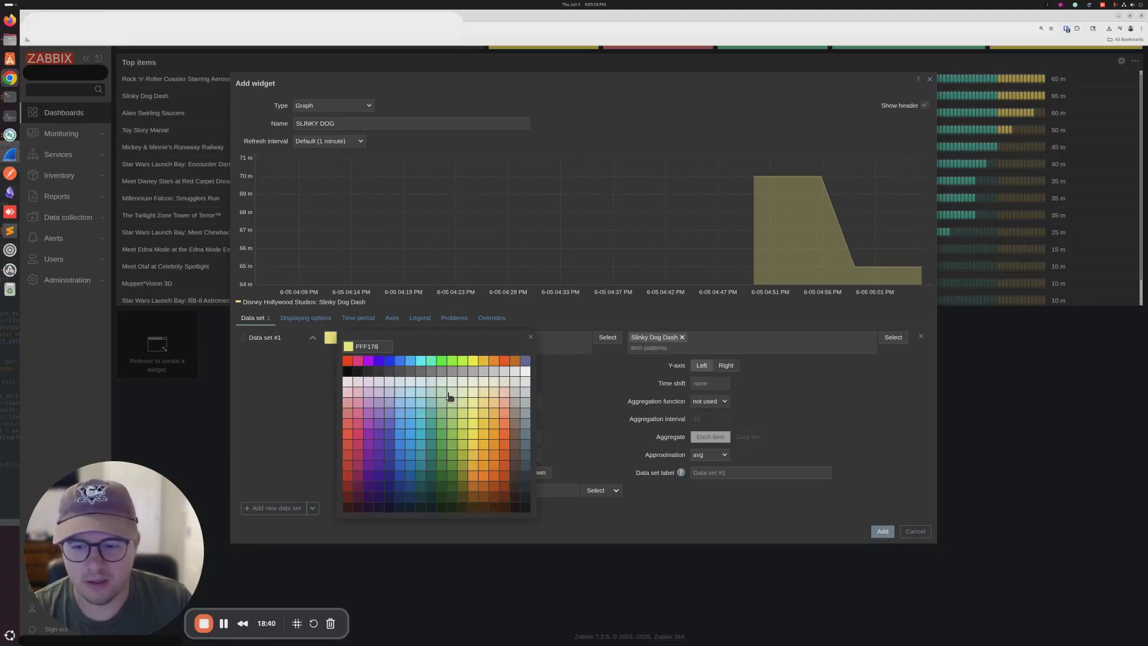
left_click(476, 437)
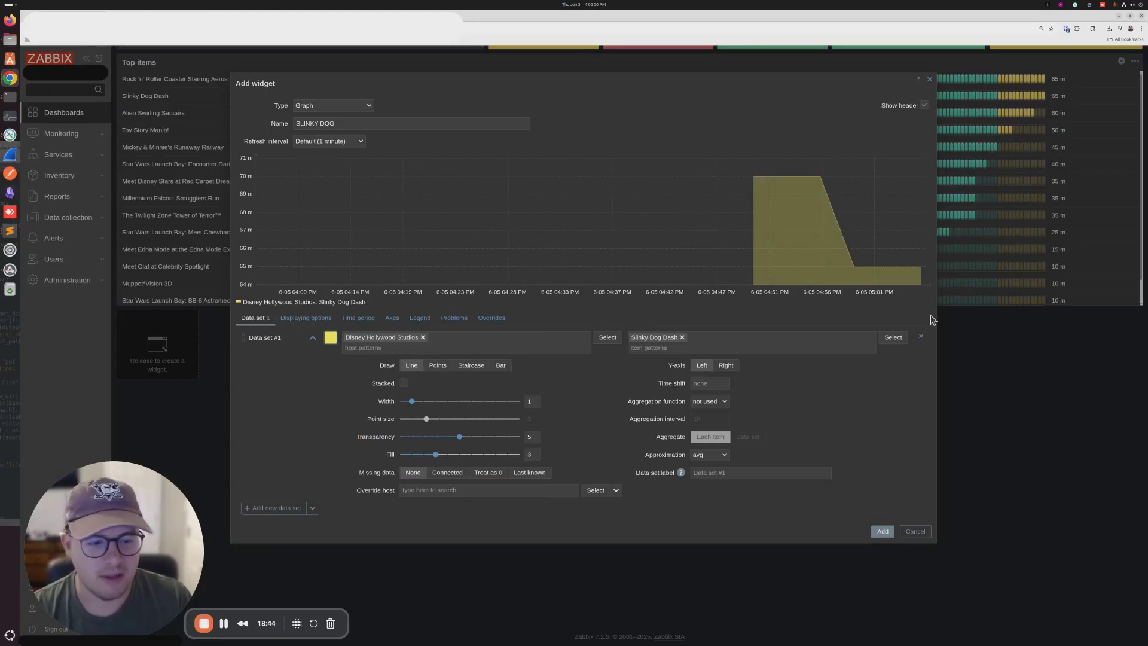
left_click(902, 339)
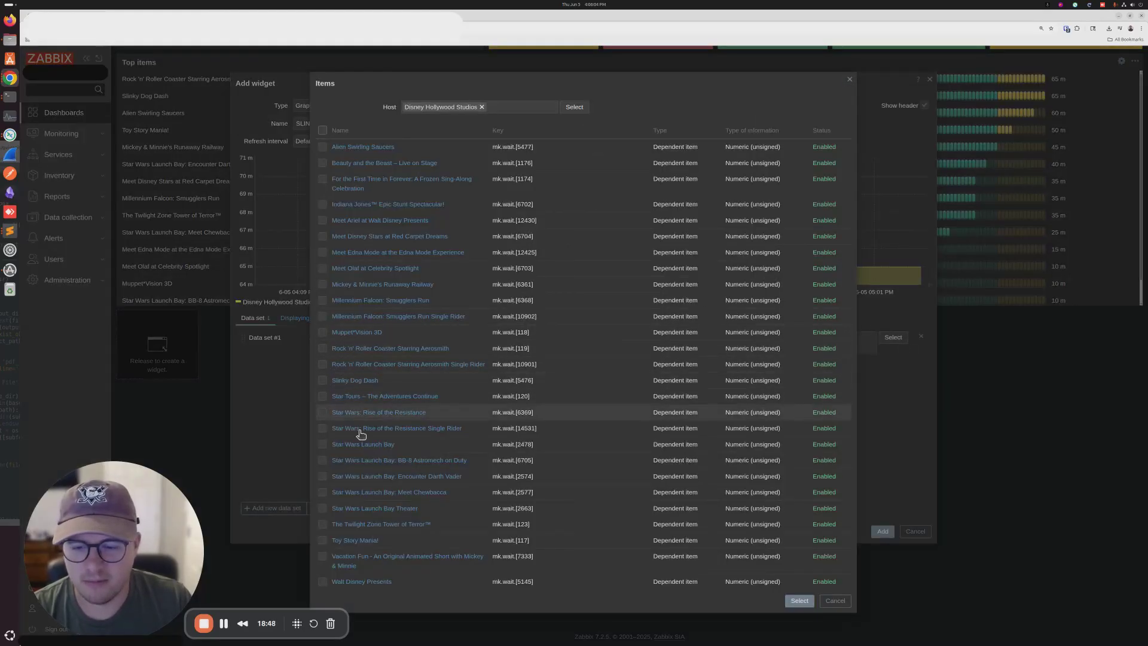
left_click(364, 524)
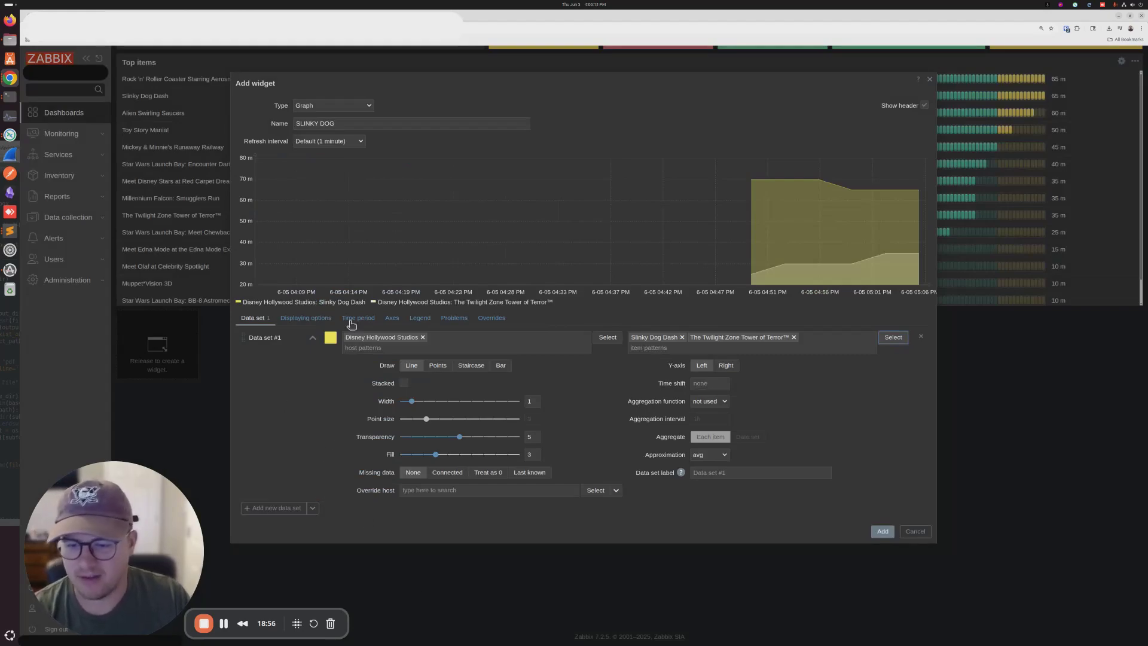
left_click(794, 337)
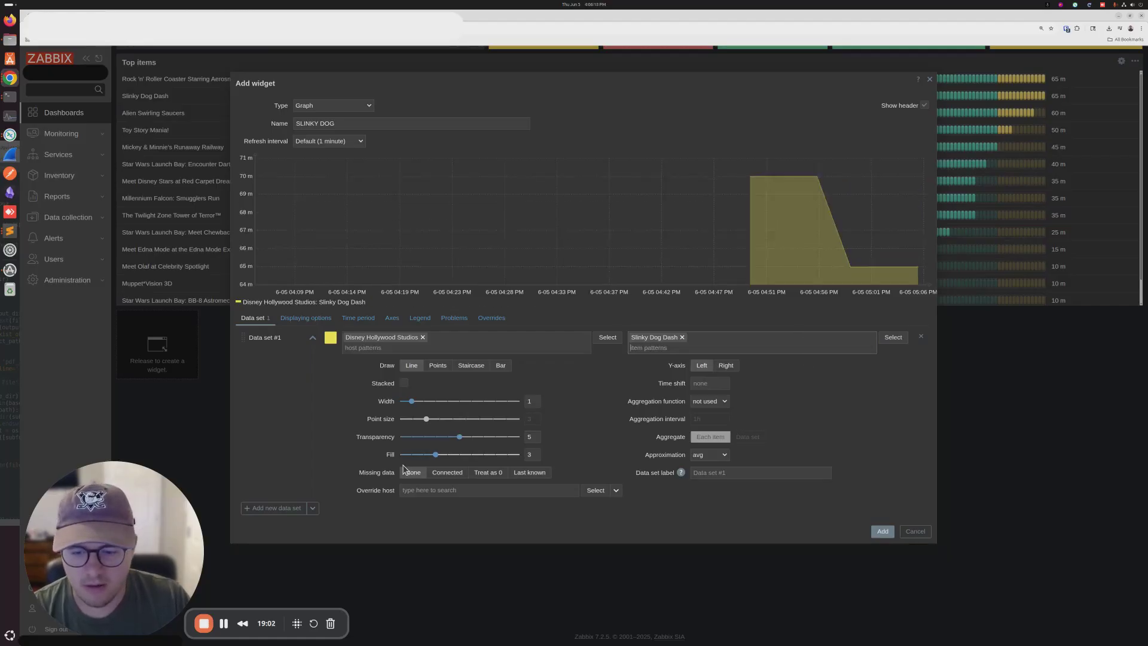
Add the SLINKY DOG graph to the dashboard and narrow it to about a third of the dashboard width
left_click(883, 531)
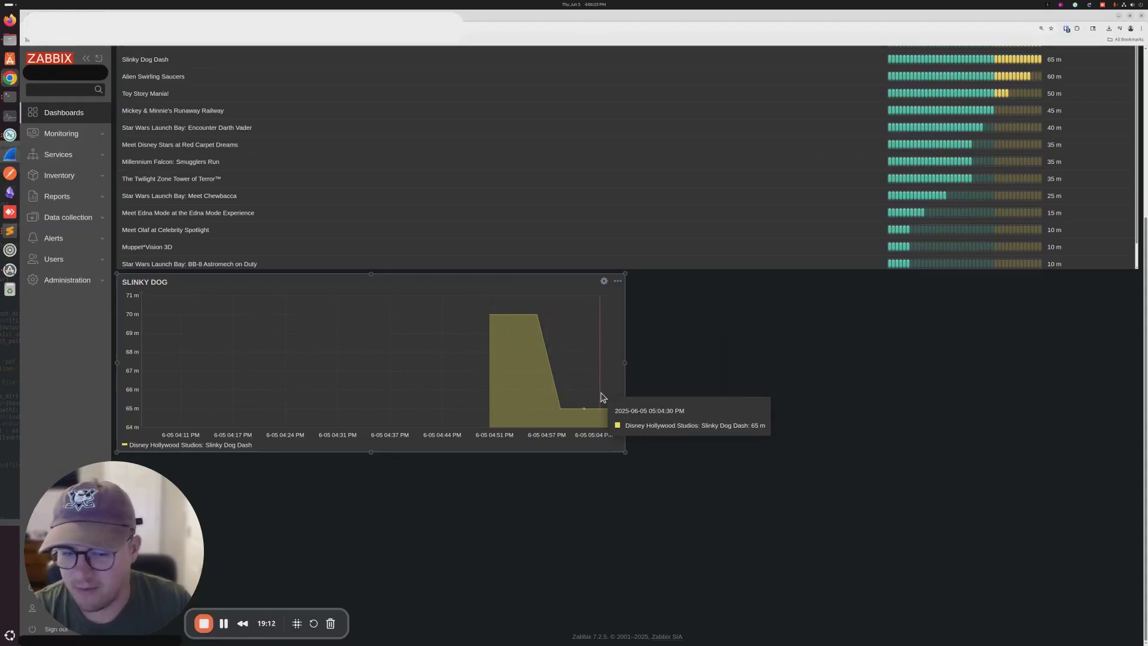
mouse_move(626, 460)
left_click_drag(623, 453, 460, 456)
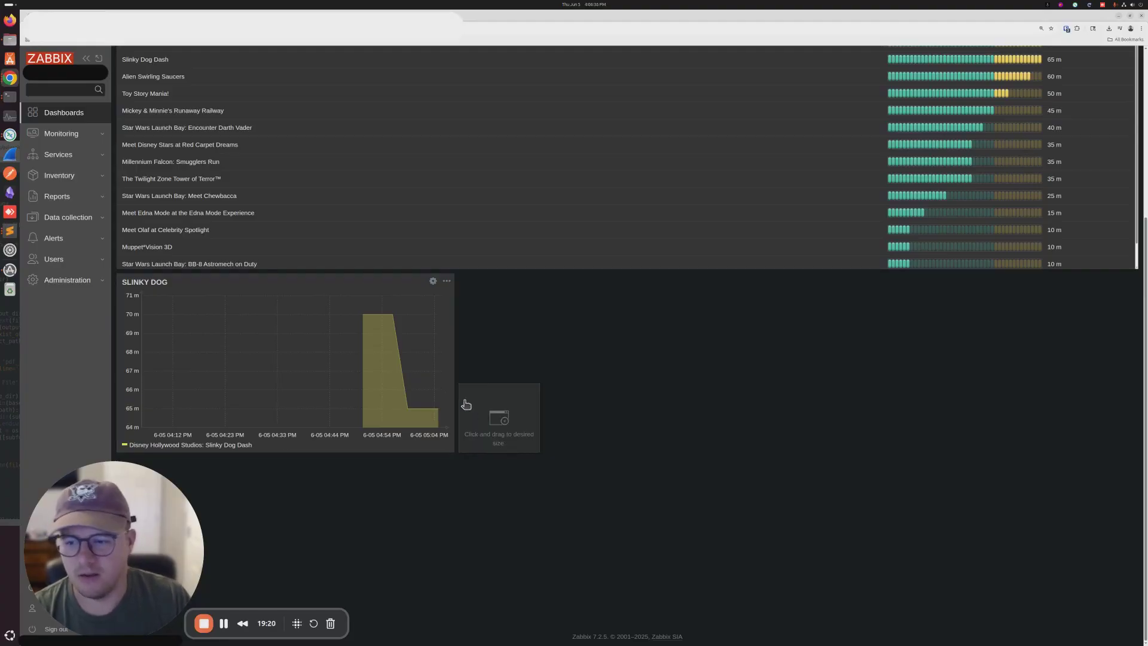
Copy the SLINKY DOG graph and paste the duplicate into the empty space beside it
left_click(446, 281)
left_click(482, 305)
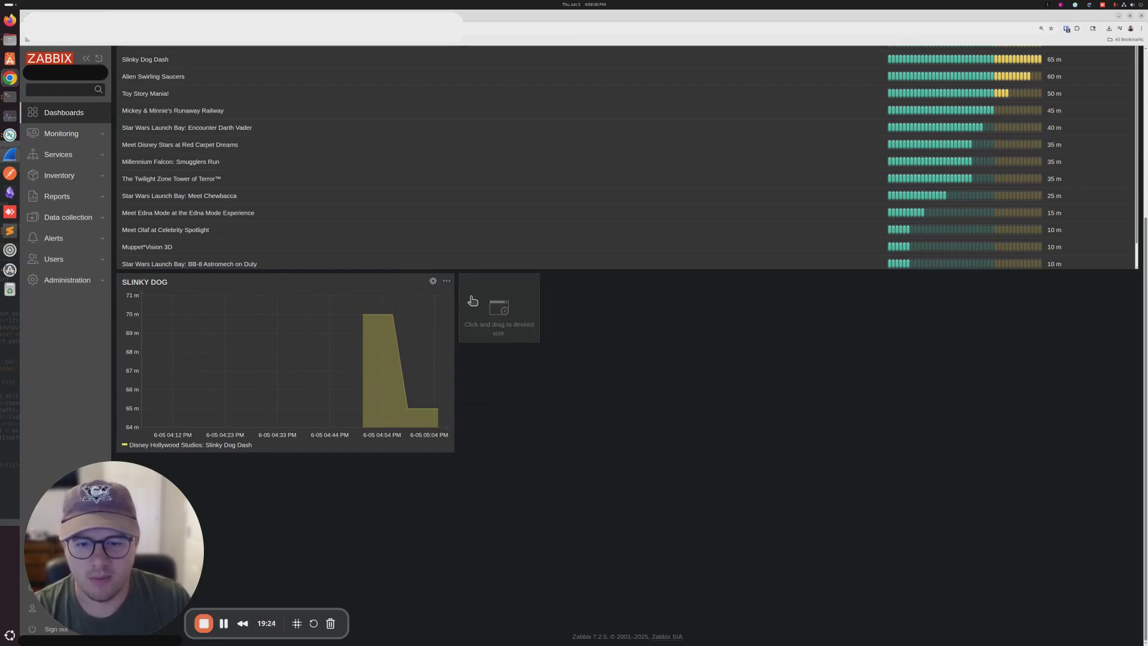
left_click(517, 309)
left_click(509, 330)
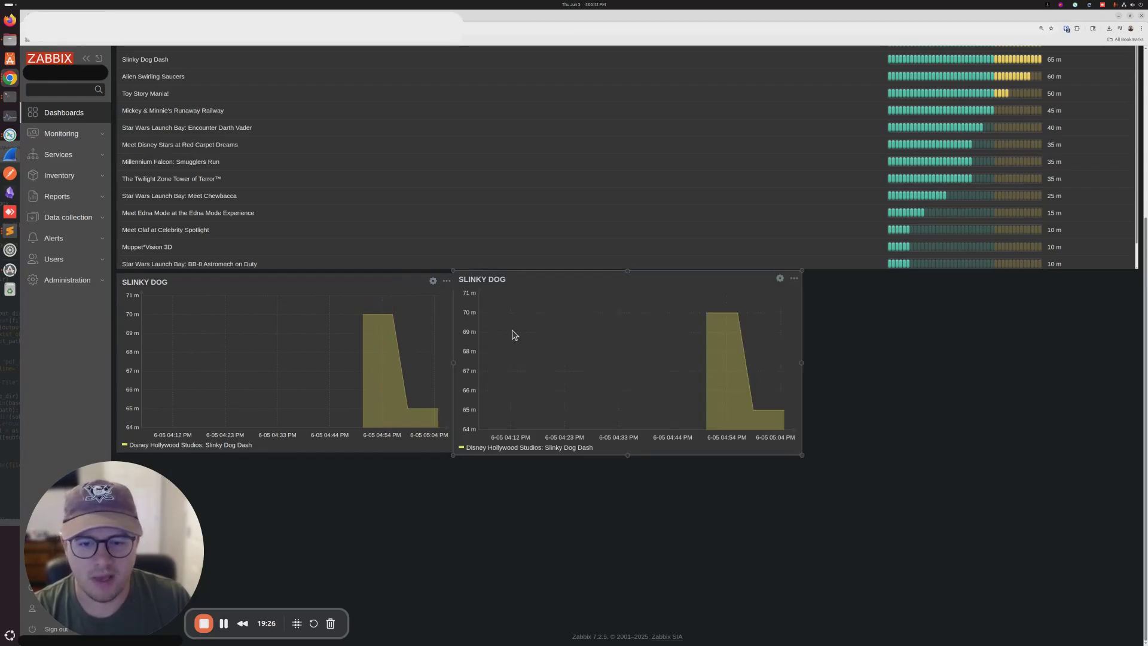
Rename the pasted SLINKY DOG graph as TOWER OF TERROR
left_click(779, 279)
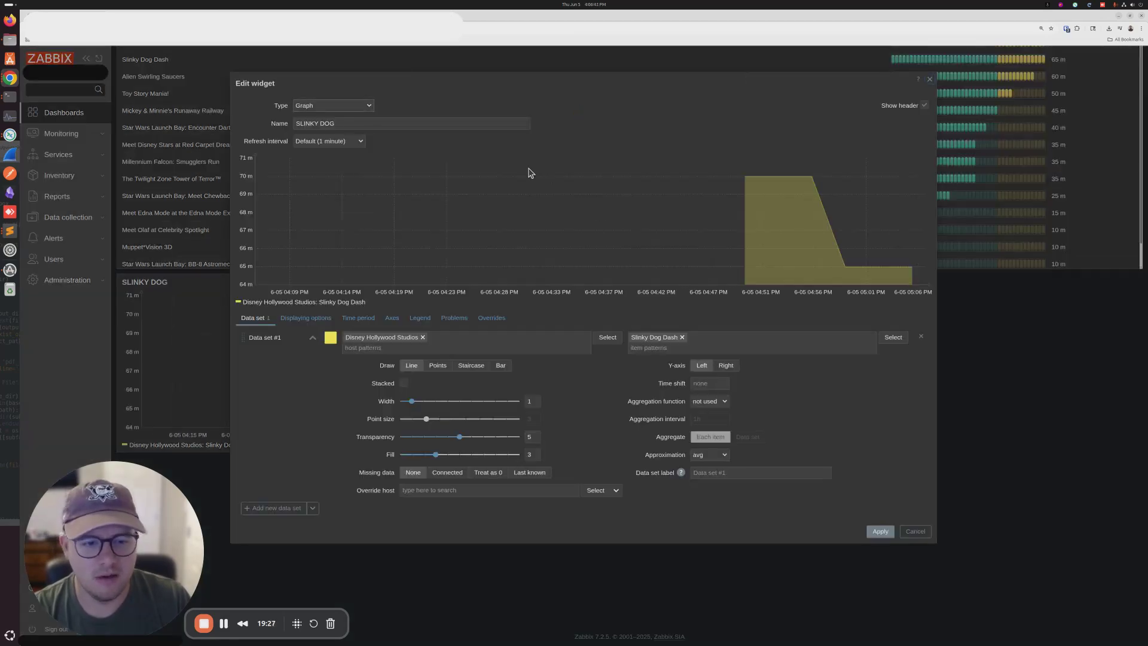
triple_click(325, 123)
key("BackSpace")
type("TOWER OF TER")
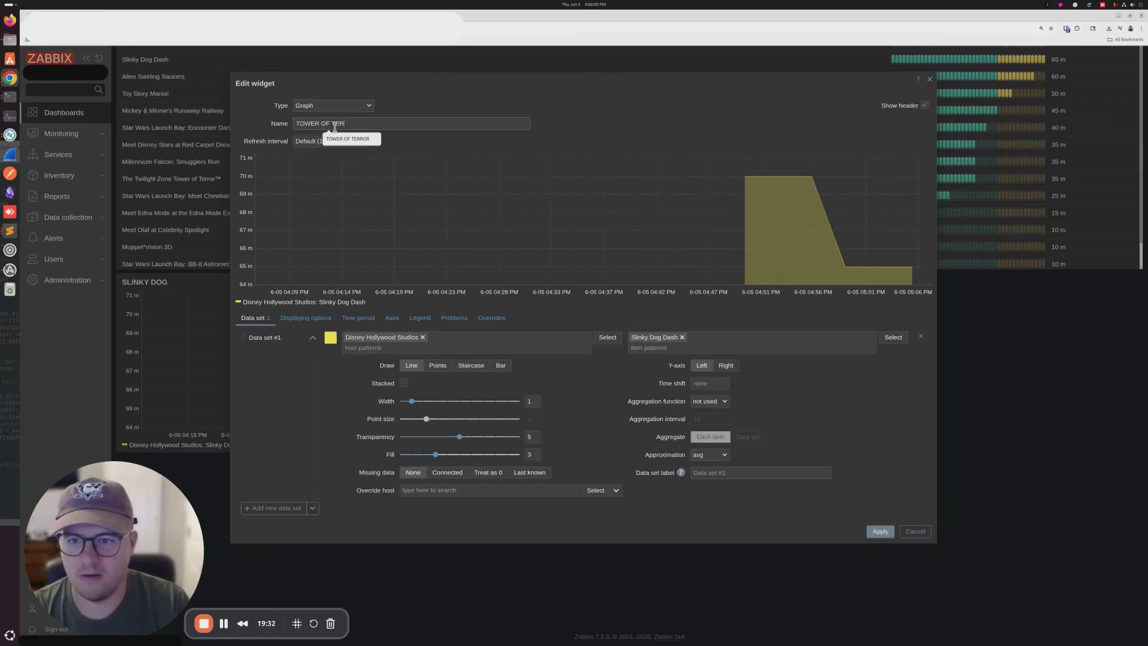
key("Down")
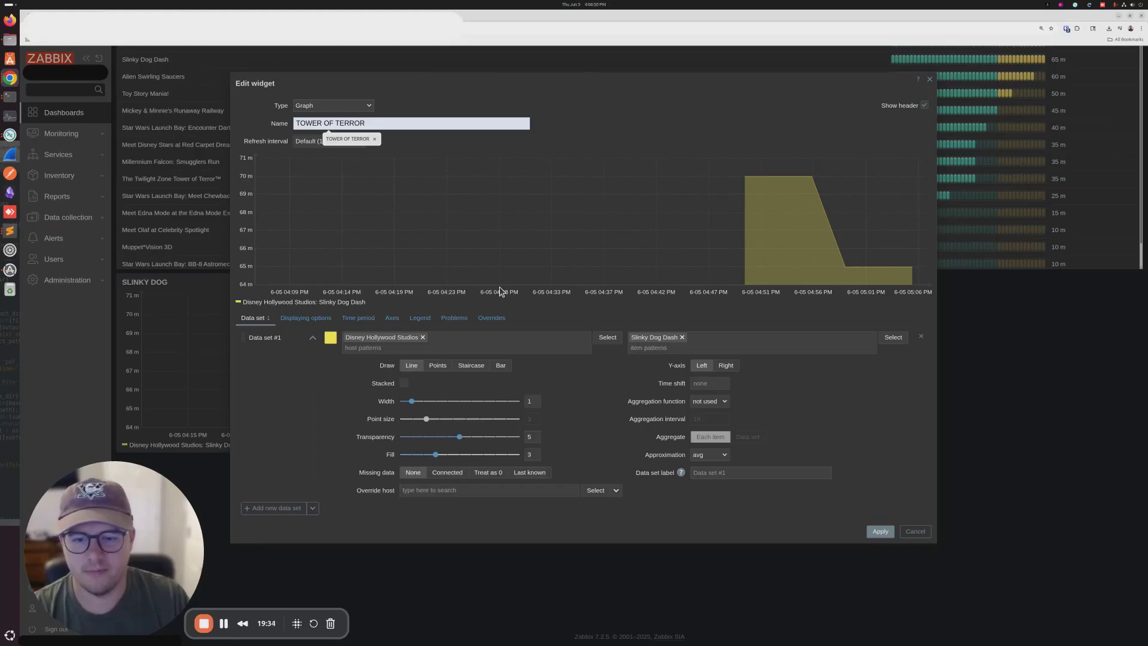
Replace the Slinky Dog Dash item in the graph's data set with The Twilight Zone Tower of Terror
left_click(681, 338)
left_click(883, 338)
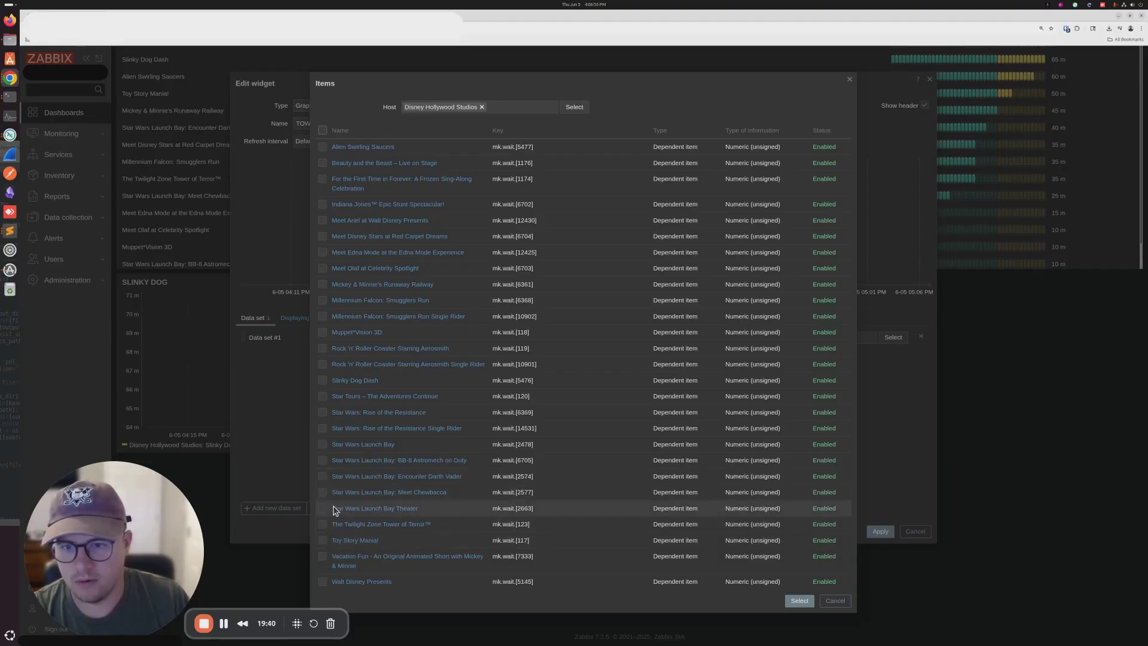
left_click(322, 523)
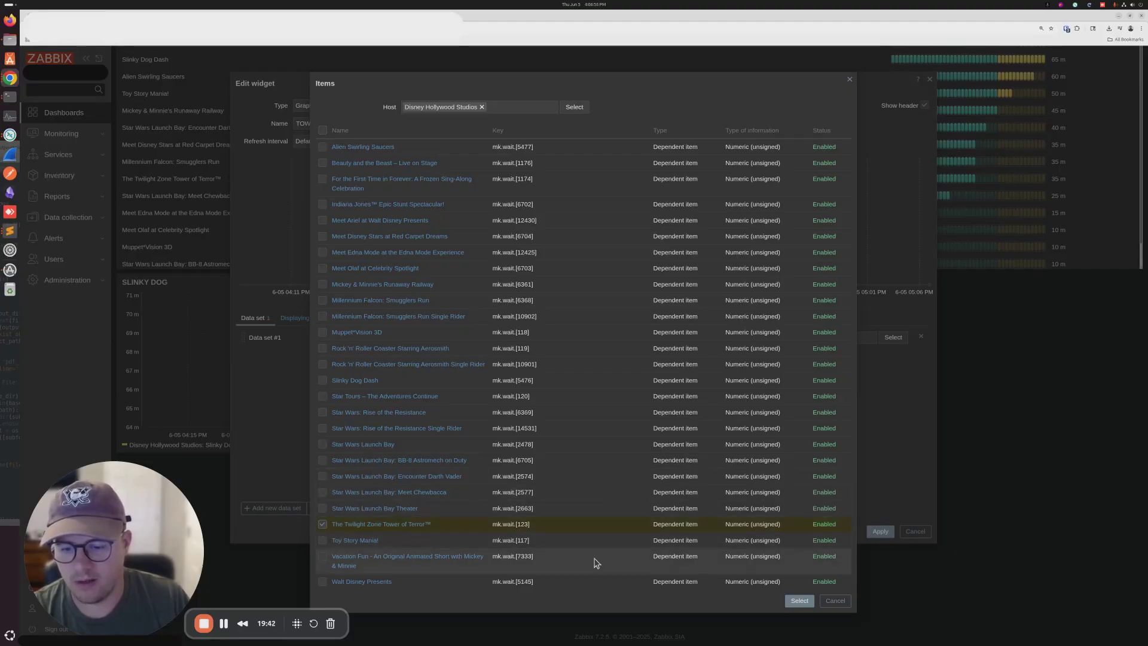
left_click(799, 600)
Change the Tower of Terror data set colour to teal and apply the widget changes
left_click(330, 338)
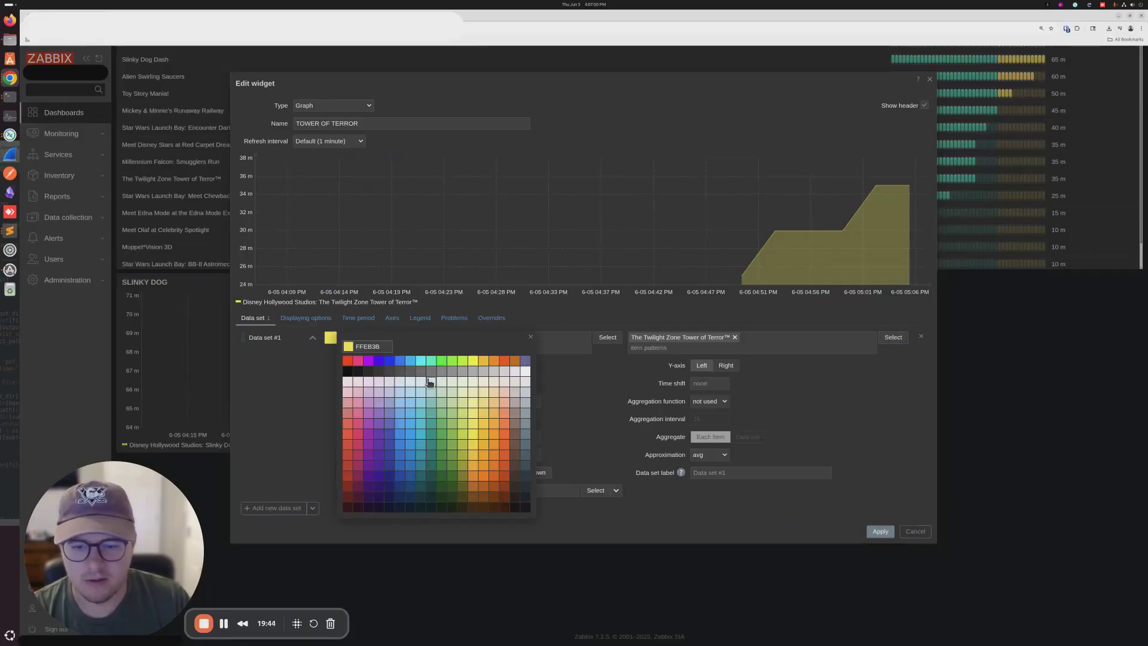
left_click(369, 361)
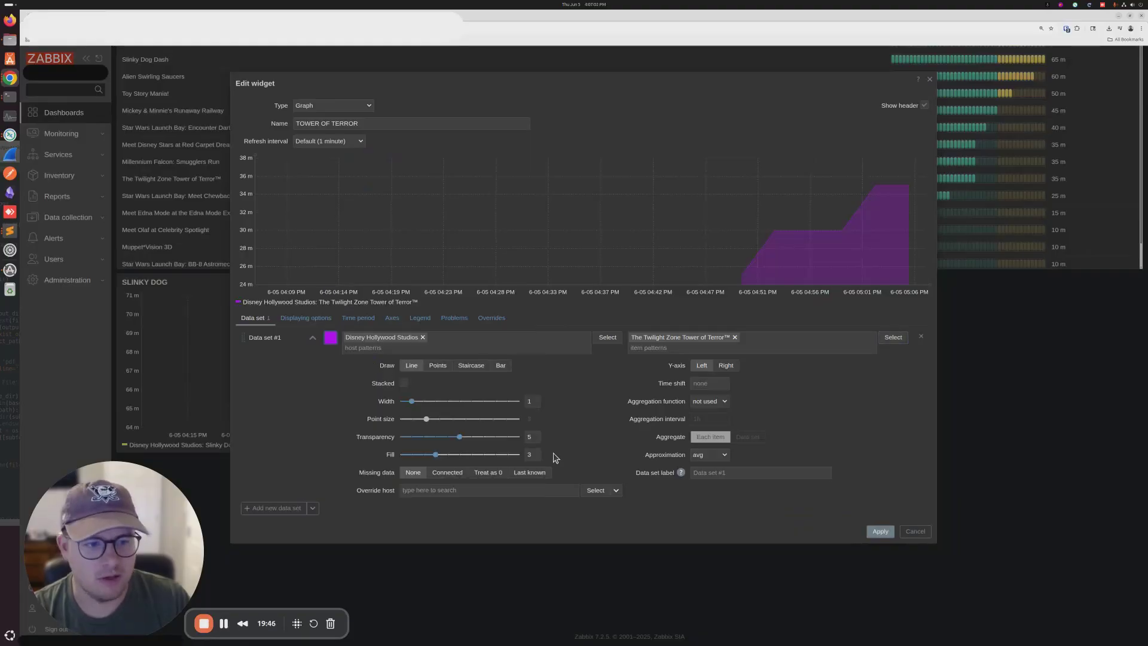
left_click(331, 339)
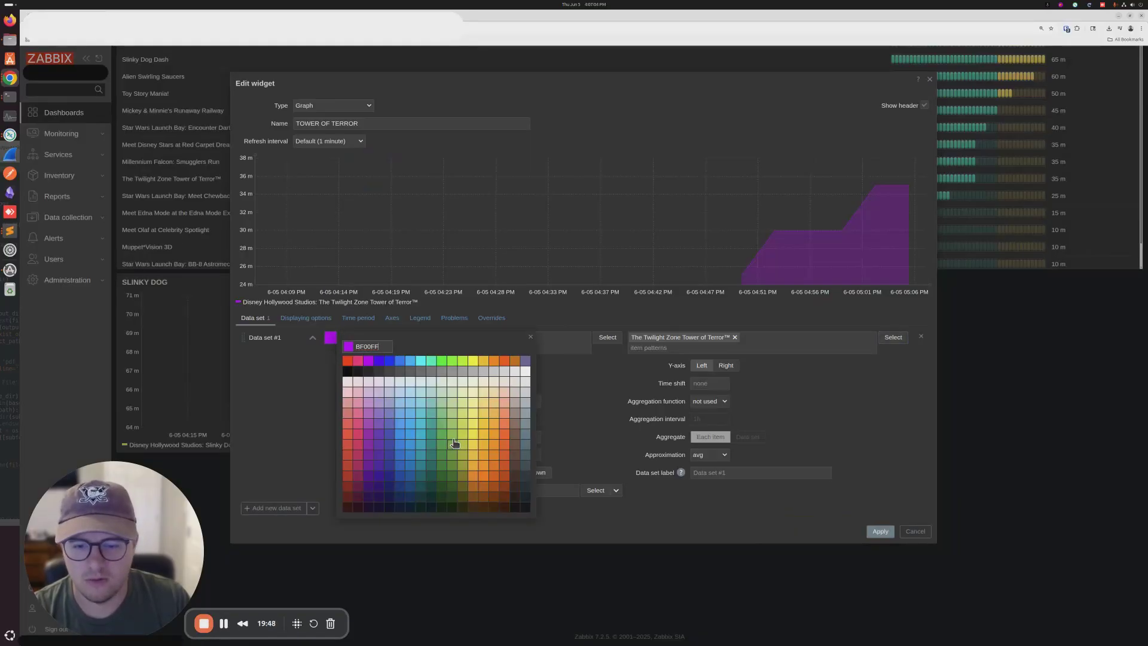
left_click(433, 435)
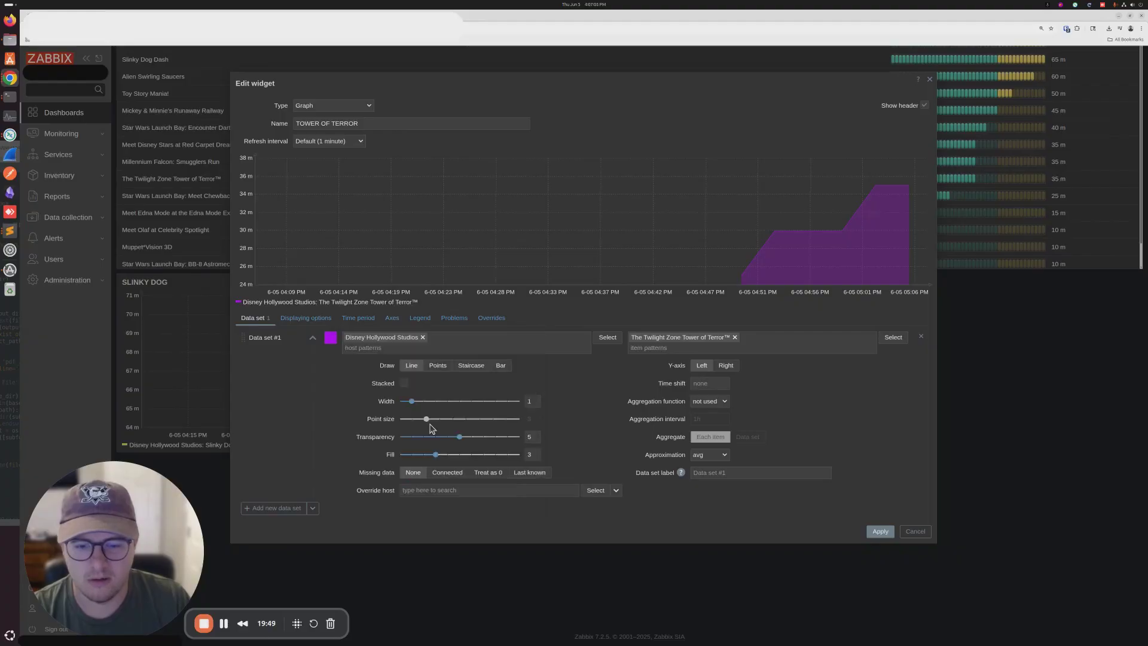
left_click(880, 532)
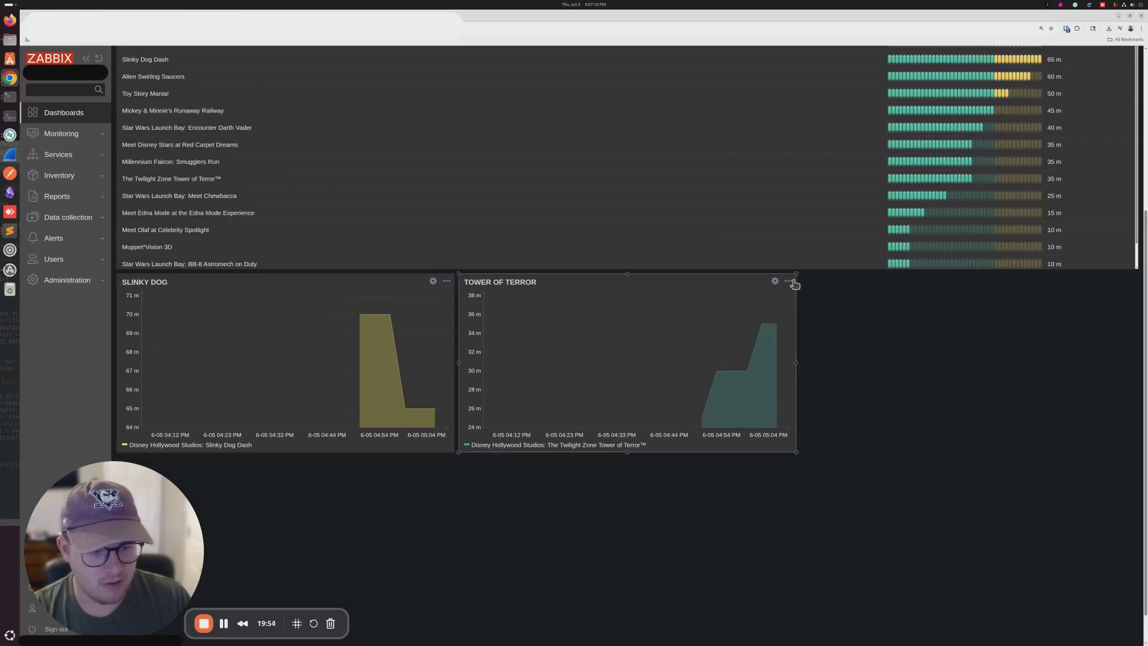
Paste a copy of the TOWER OF TERROR graph beside the original and replace its item with Toy Story Mania!
left_click(814, 295)
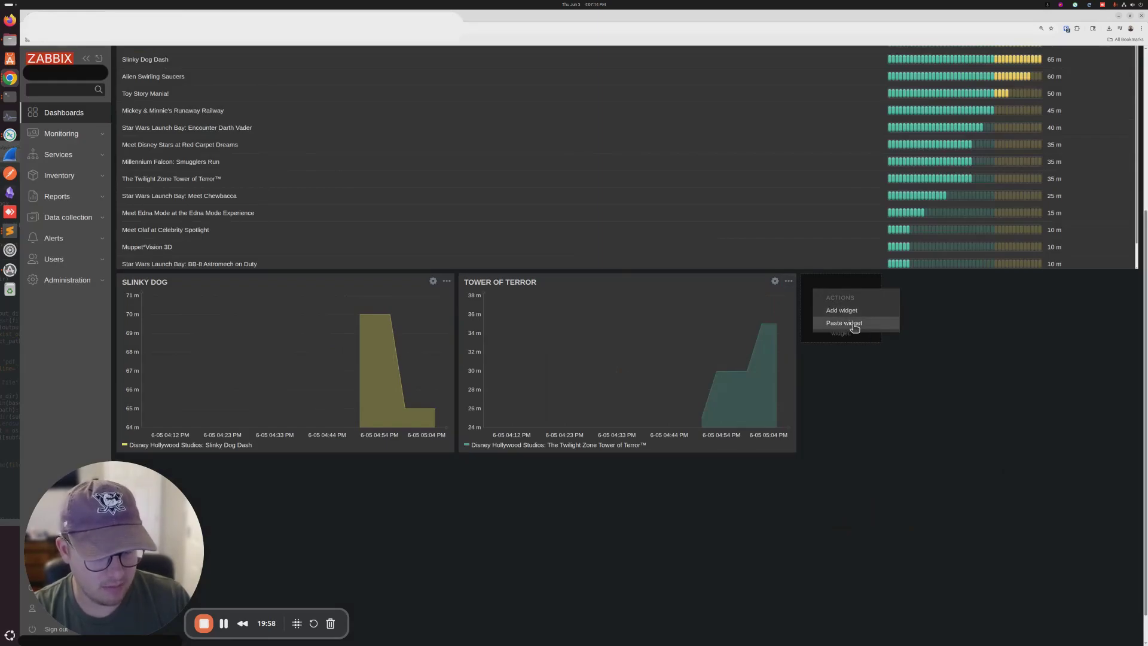
left_click(854, 323)
left_click(1121, 281)
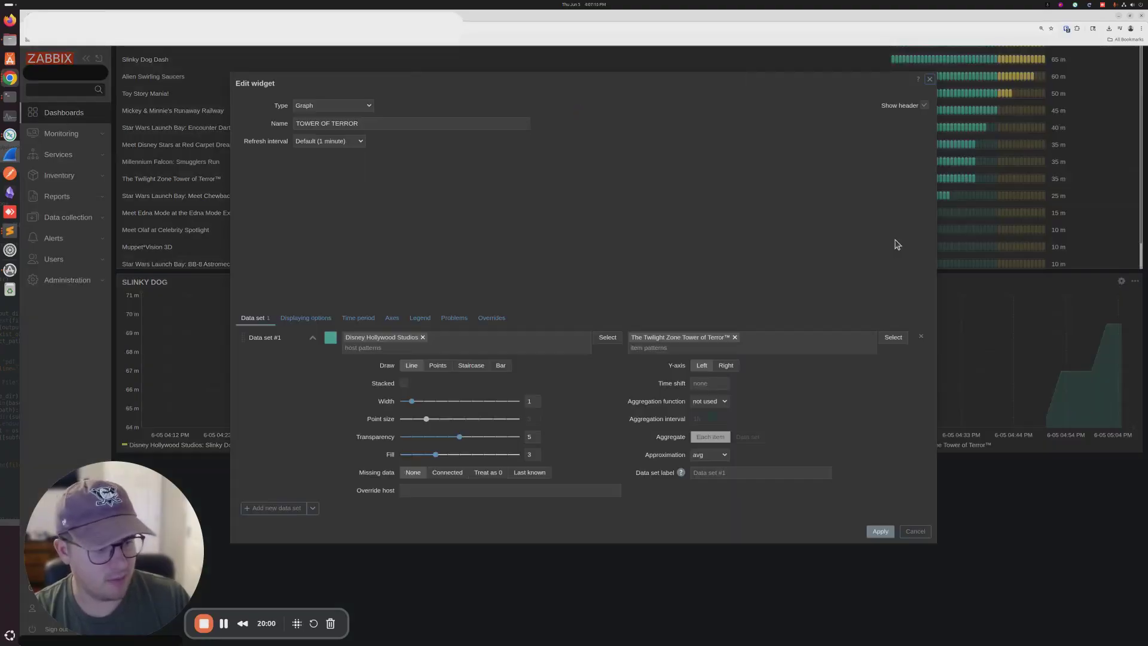
left_click(735, 338)
left_click(892, 337)
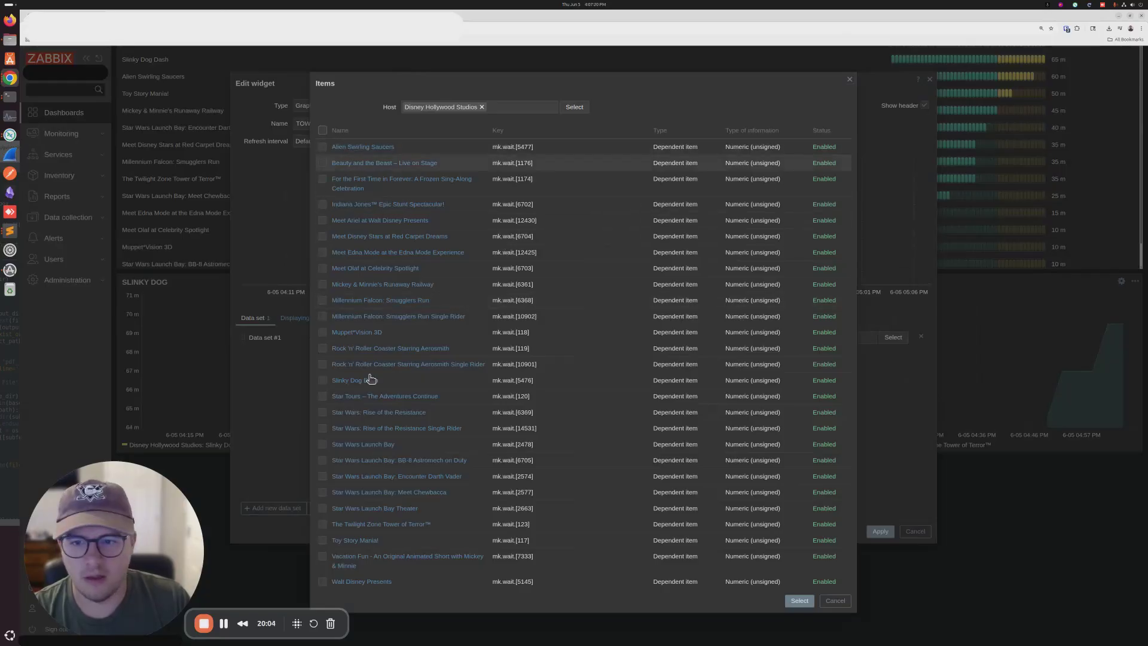
left_click(322, 540)
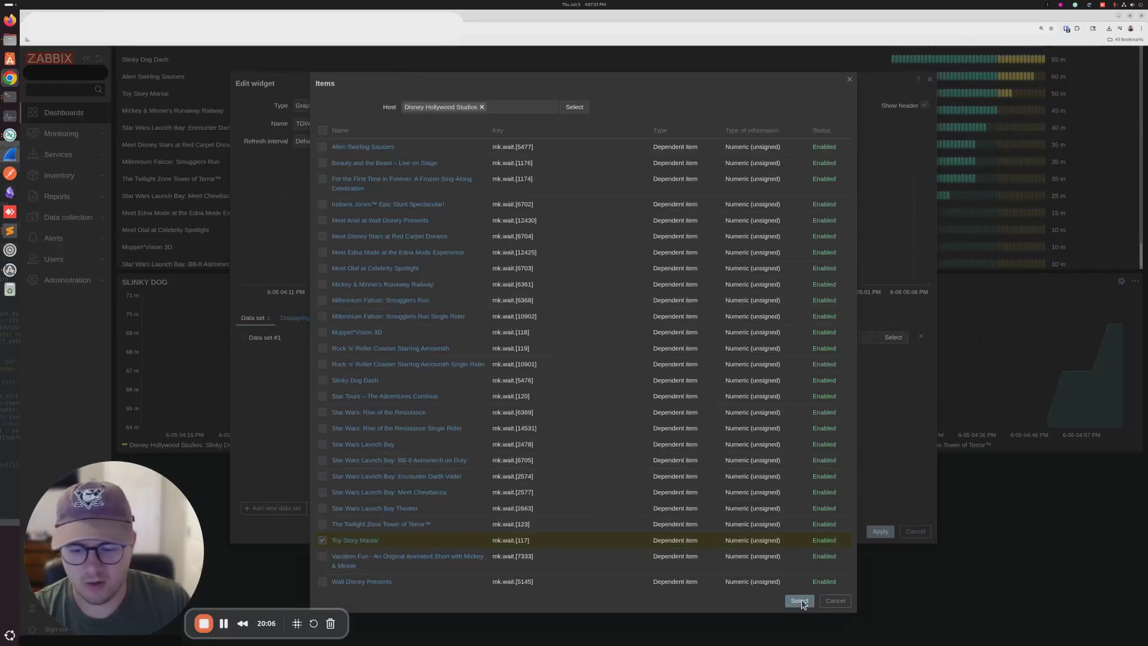
left_click(800, 601)
Rename the copied graph as TOY STORY MANIA and apply the widget changes
triple_click(384, 126)
type("TOY S")
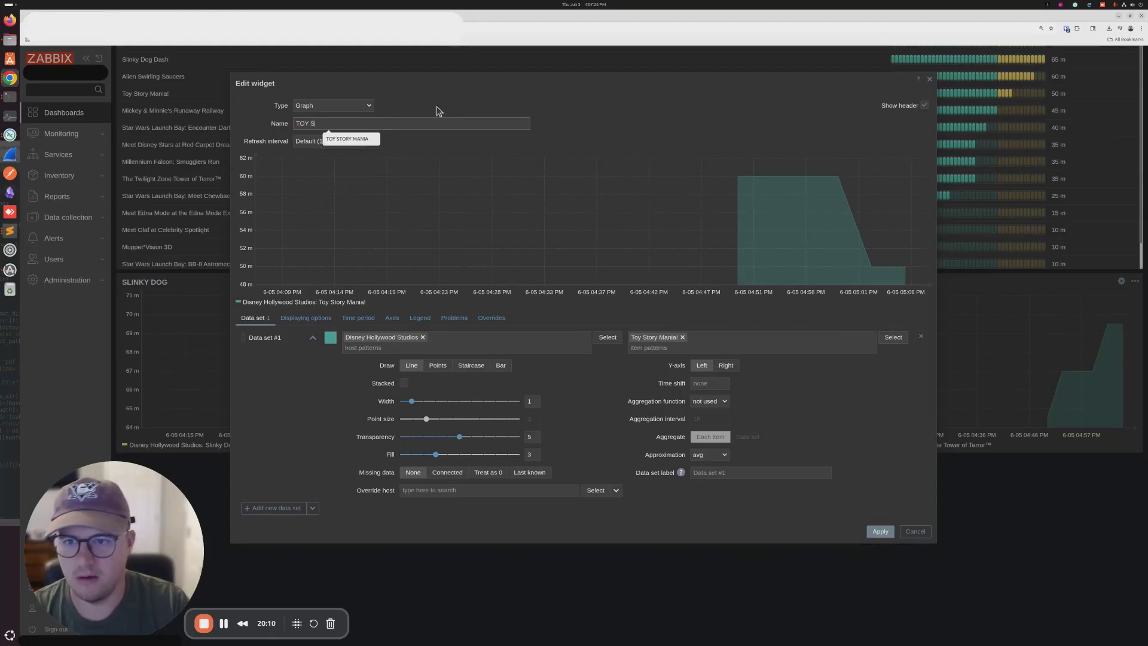
key("Down")
key("Return")
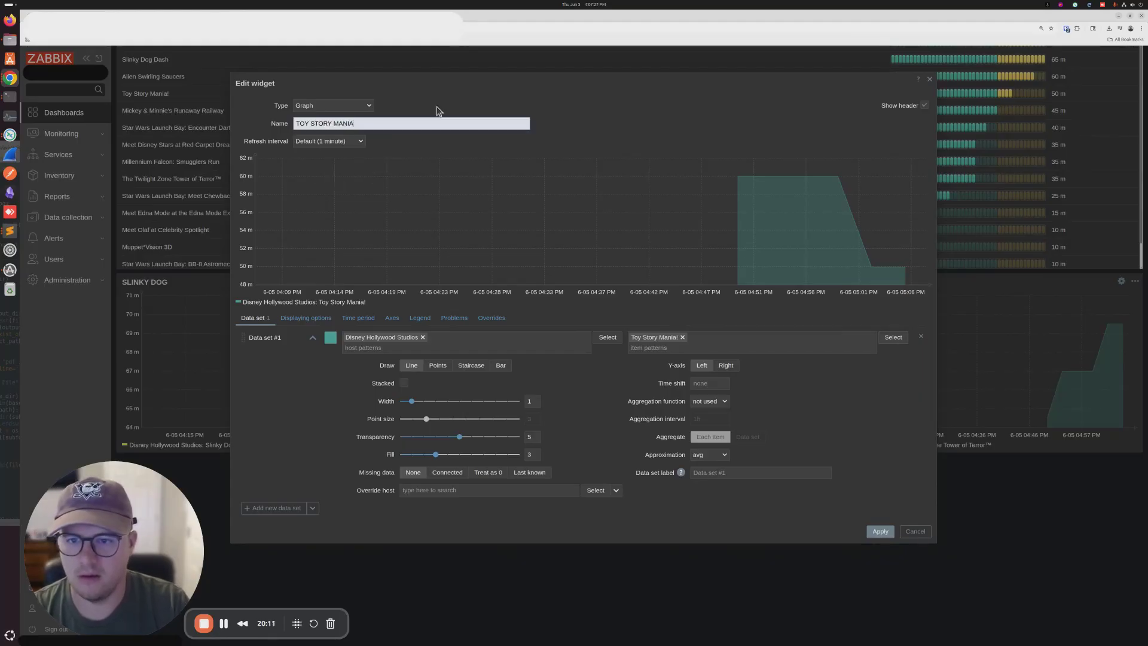
left_click(881, 531)
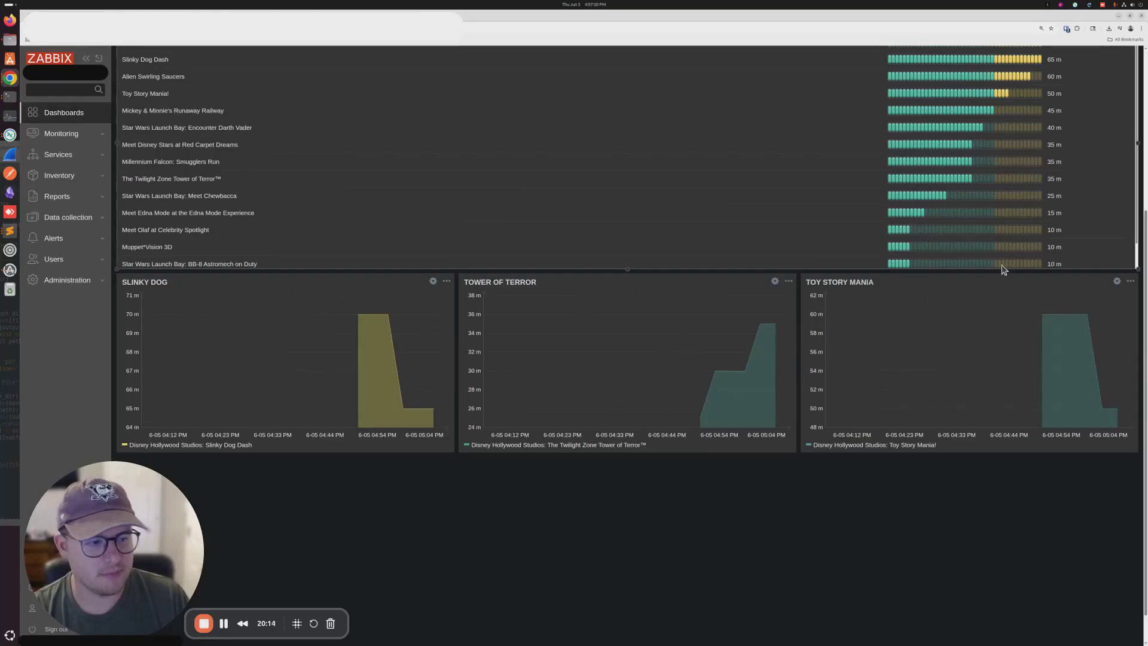
Change the TOY STORY MANIA graph's data set colour to orange and apply the widget changes
left_click(1117, 281)
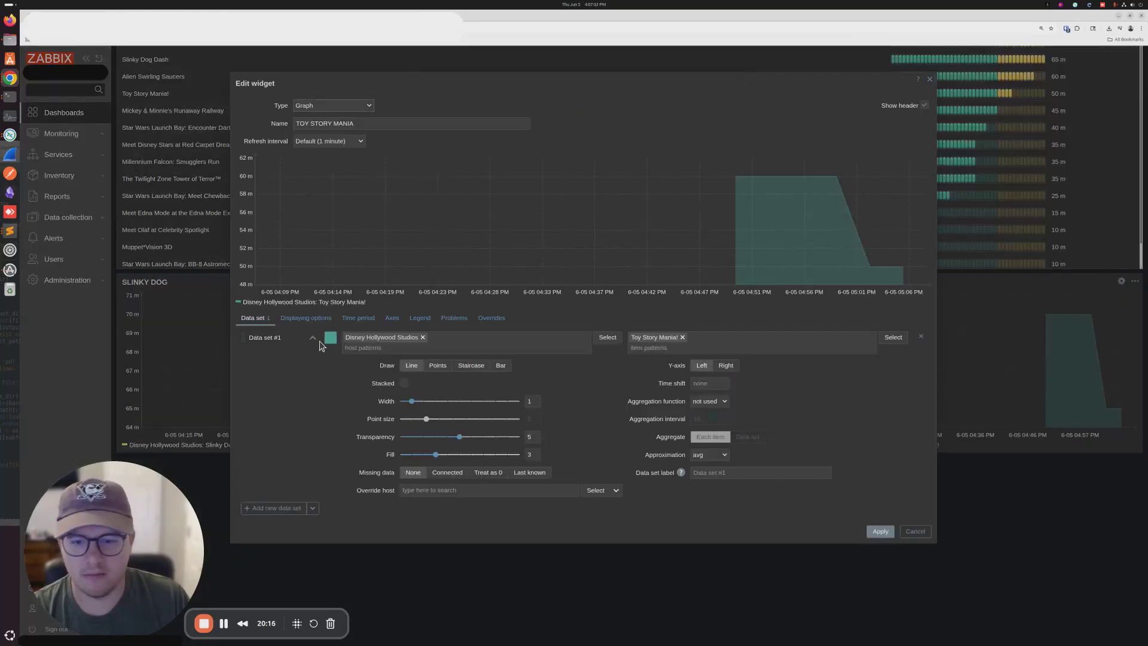
left_click(330, 337)
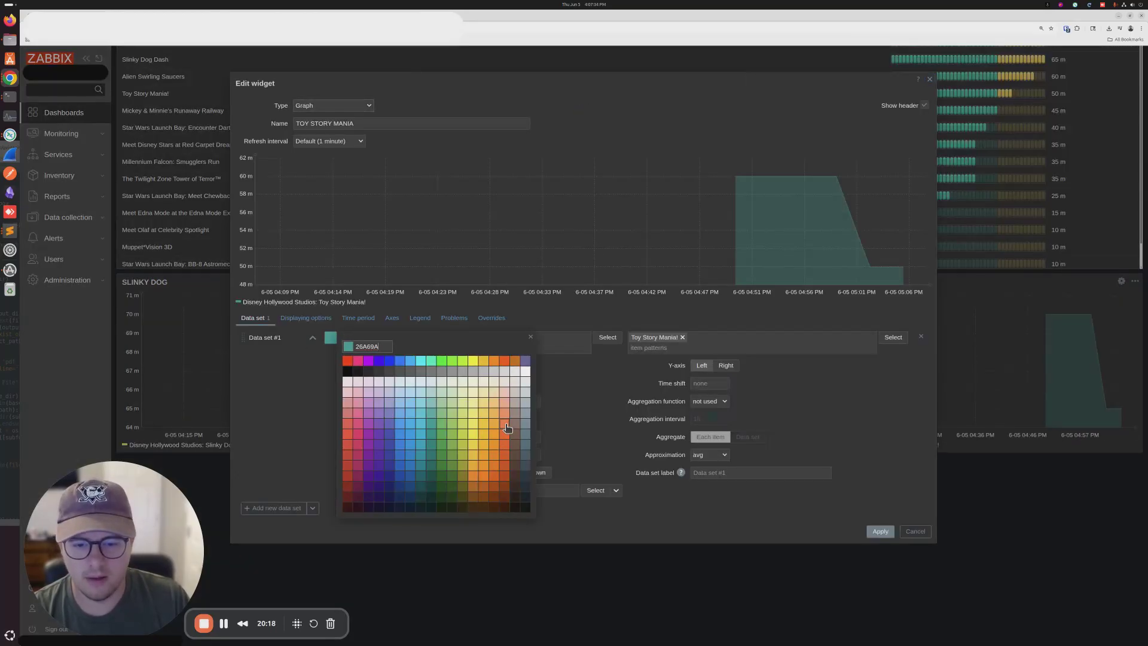
left_click(507, 427)
left_click(880, 531)
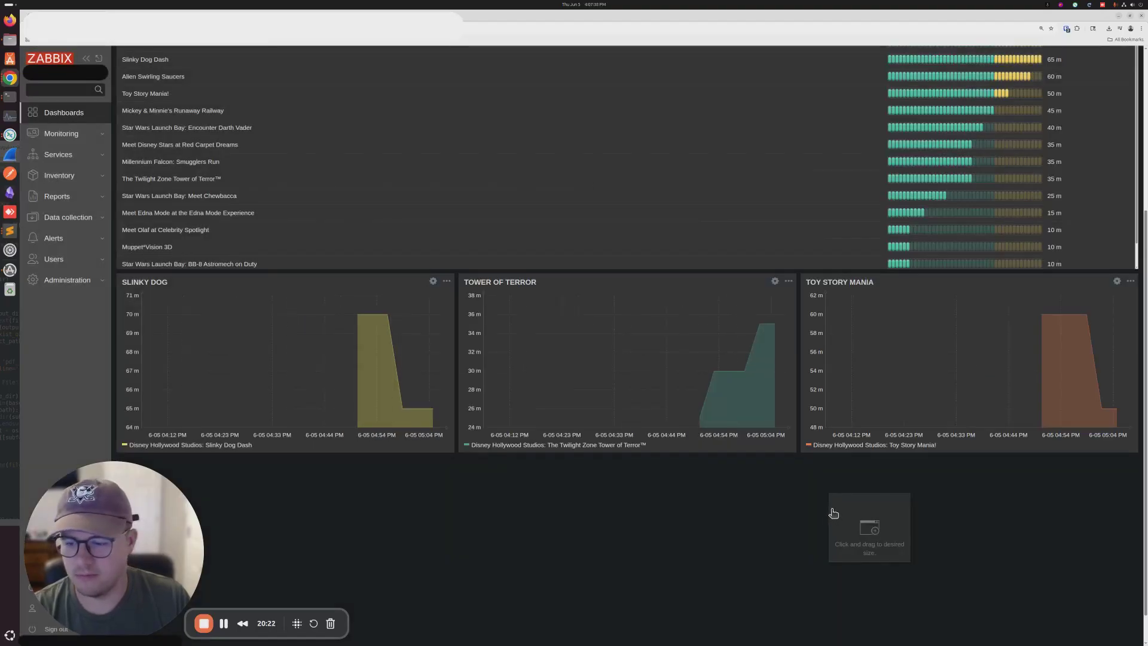
Review the finished widget layout from the honeycomb down to the ride graphs and save the dashboard
scroll(833, 513, "up", 4)
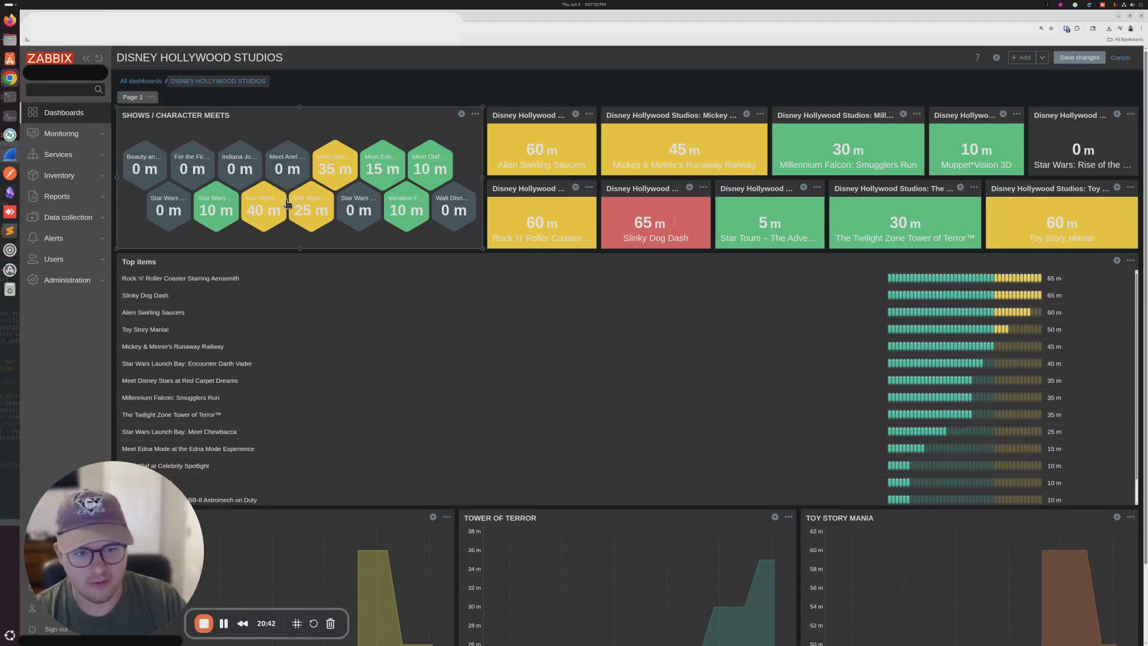
scroll(335, 221, "down", 2)
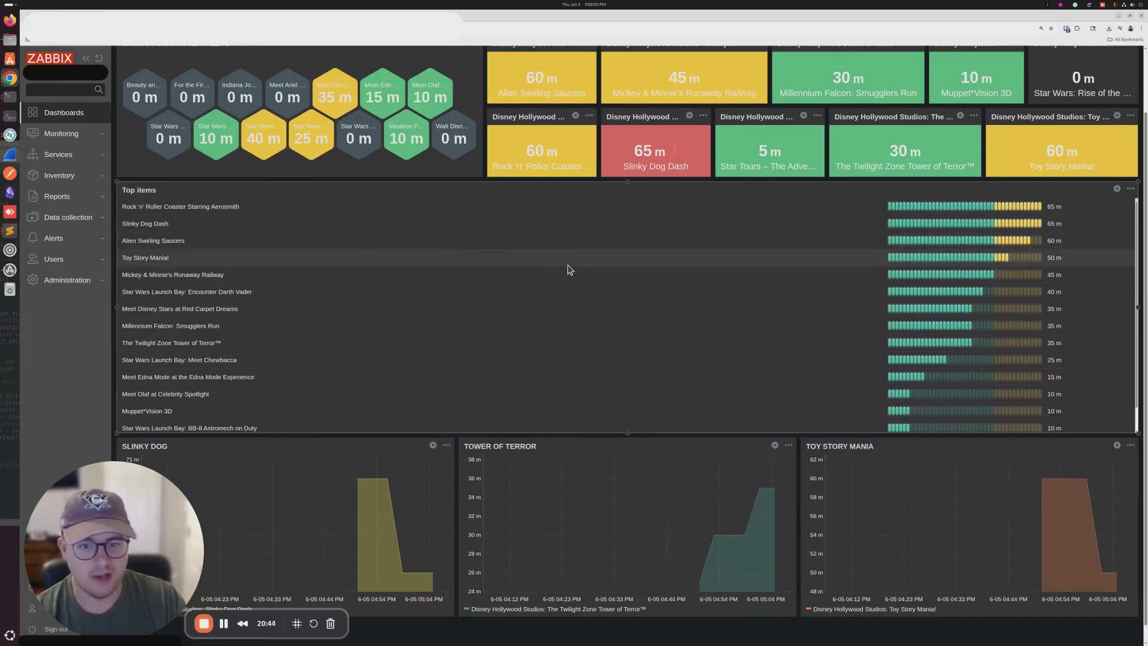
scroll(567, 266, "up", 2)
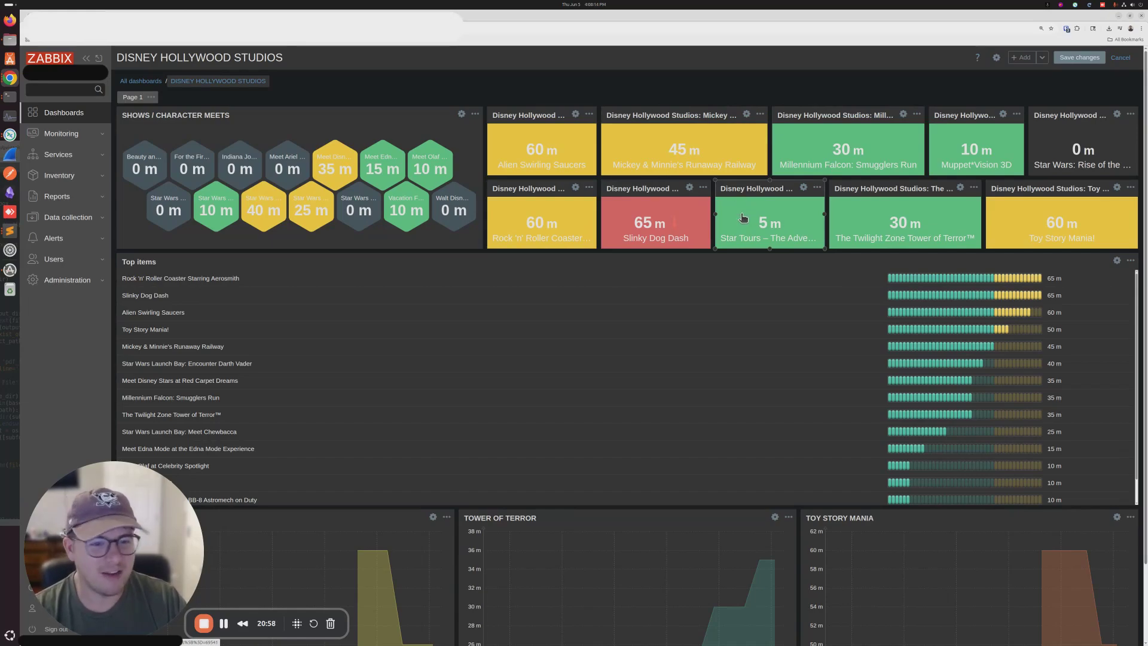
left_click(1070, 61)
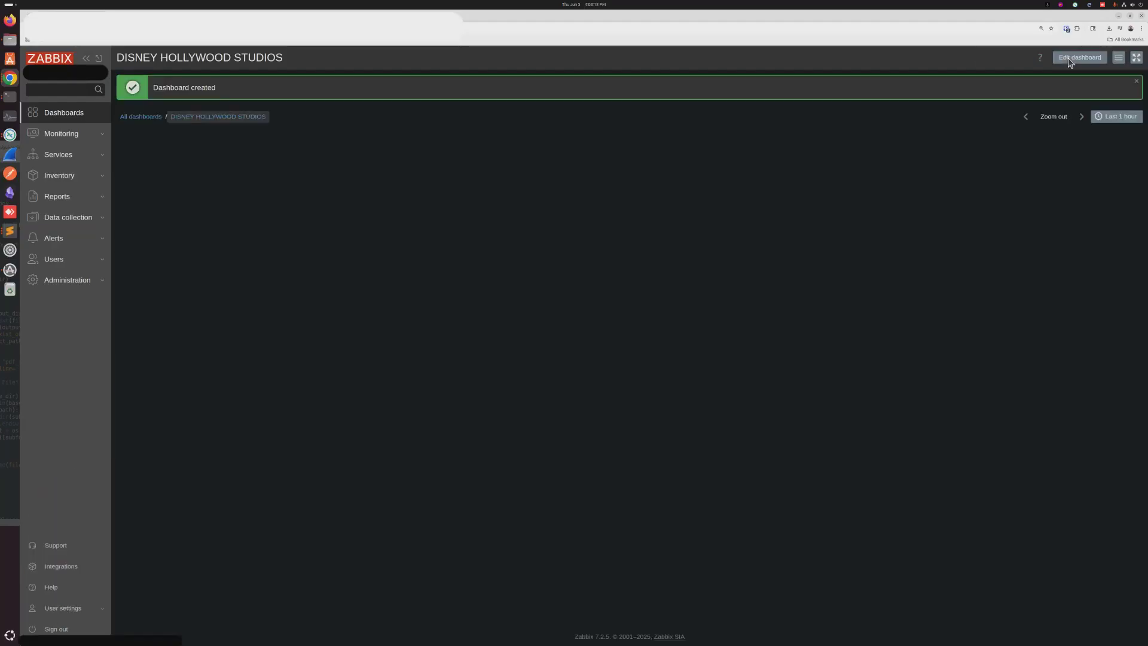